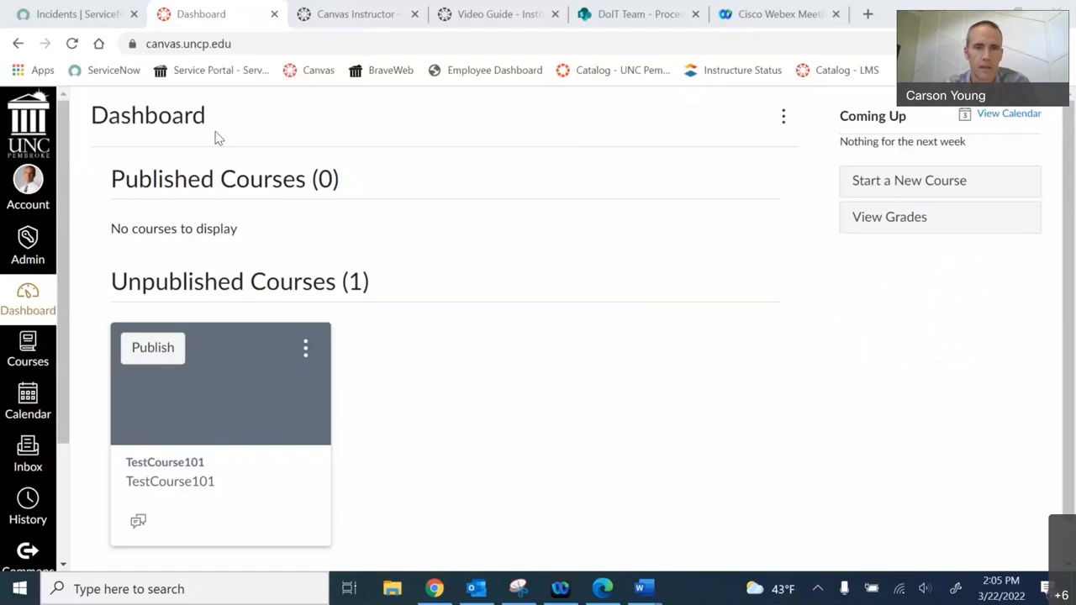
Switch to the Canvas Instructor community page, highlight its full web address and open the Instructor Guide
{"action": "left_click", "coordinate": [320, 23]}
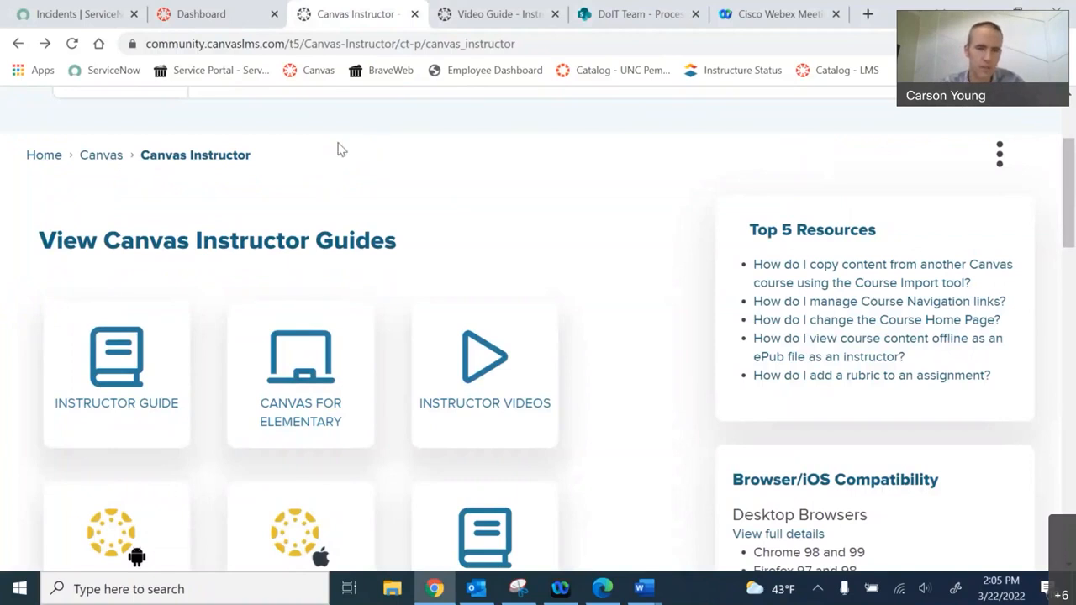
{"action": "double_click", "coordinate": [320, 44]}
{"action": "triple_click", "coordinate": [320, 45]}
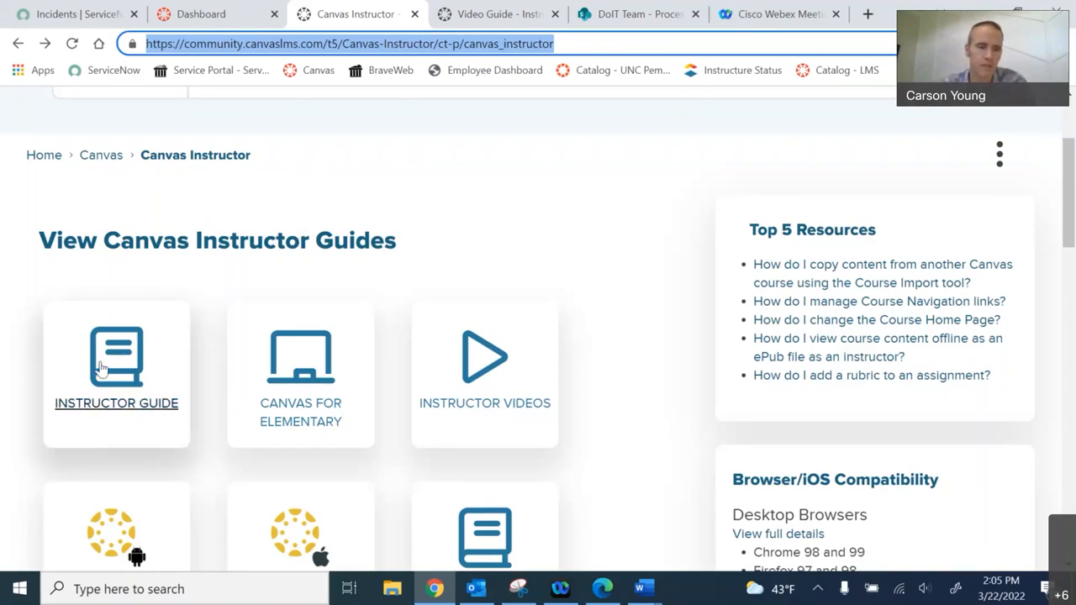
{"action": "left_click", "coordinate": [125, 409]}
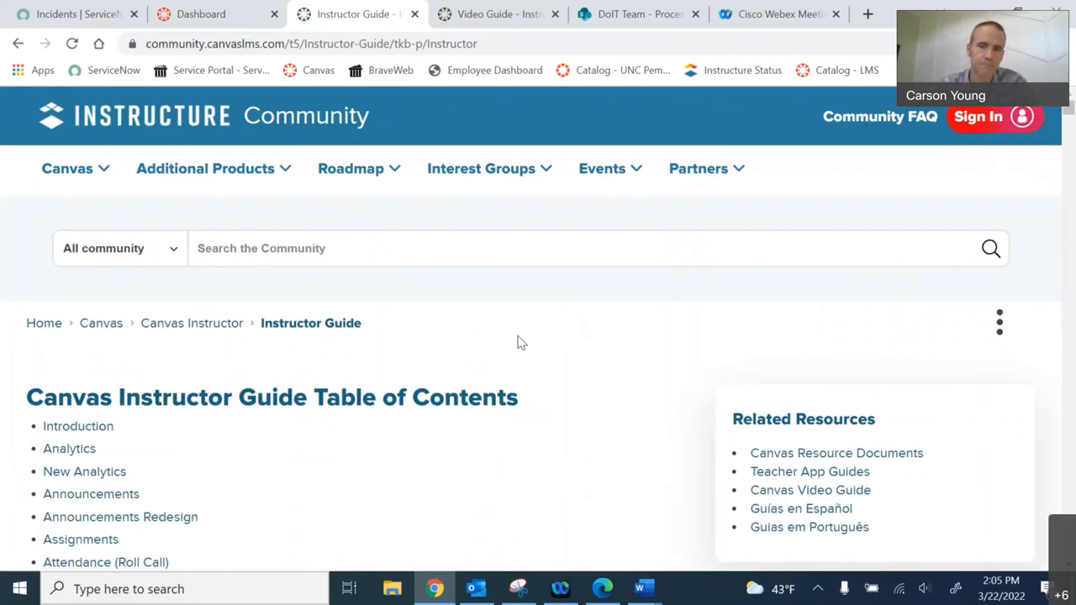
Look through the Canvas Instructor Guide table of contents and go to the Assignments section
{"action": "scroll", "coordinate": [480, 350], "scroll_direction": "down", "scroll_amount": 2}
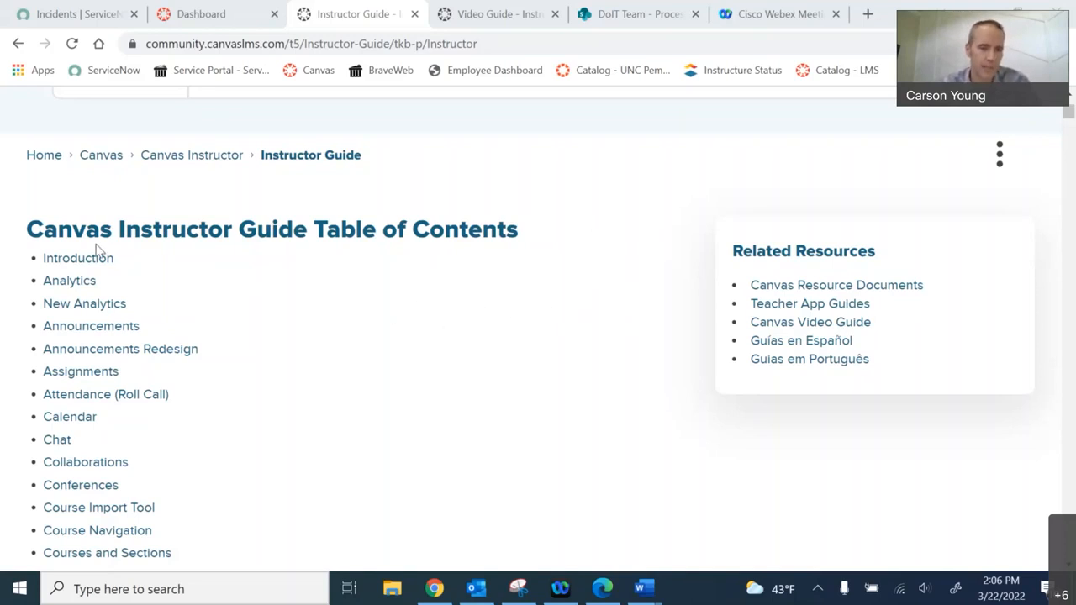
{"action": "scroll", "coordinate": [211, 338], "scroll_direction": "down", "scroll_amount": 2}
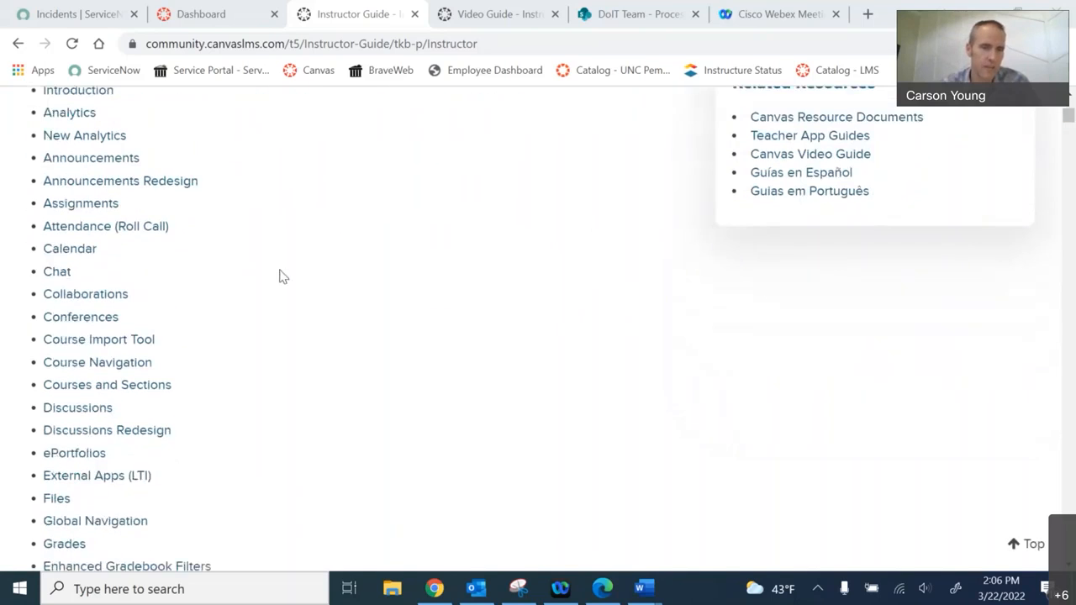
{"action": "scroll", "coordinate": [283, 274], "scroll_direction": "up", "scroll_amount": 1}
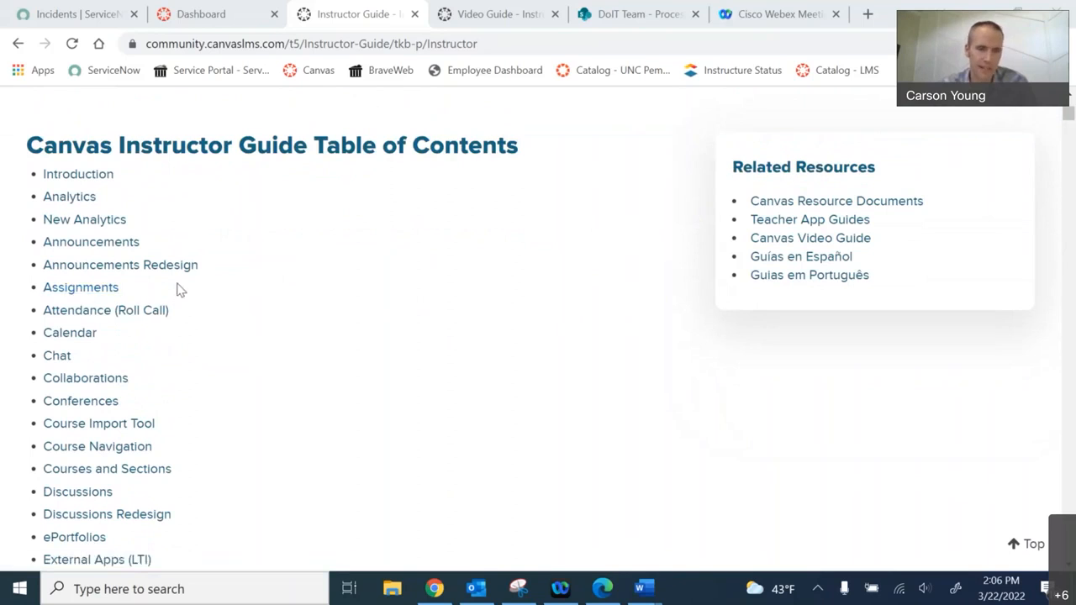
{"action": "left_click", "coordinate": [87, 288]}
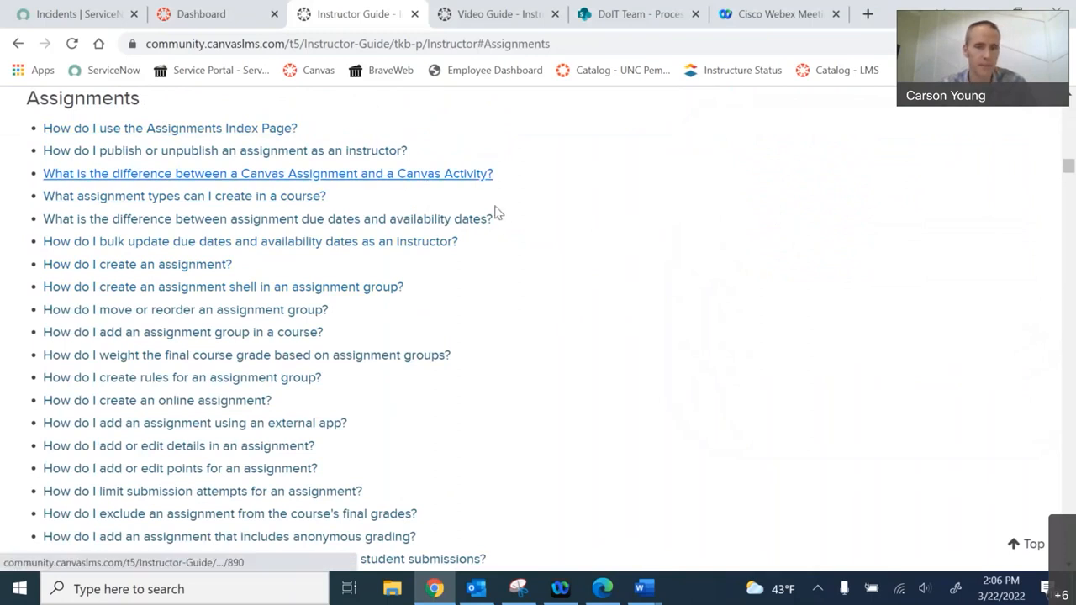
Review the Assignments questions and open the article "How do I create an assignment?"
{"action": "scroll", "coordinate": [562, 210], "scroll_direction": "down", "scroll_amount": 9}
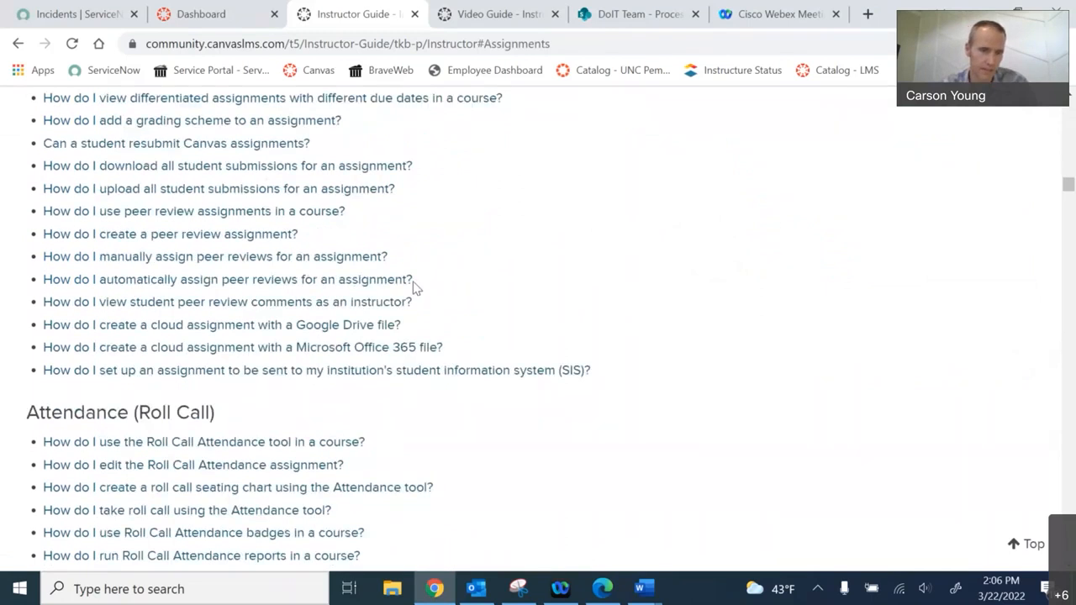
{"action": "scroll", "coordinate": [273, 362], "scroll_direction": "up", "scroll_amount": 9}
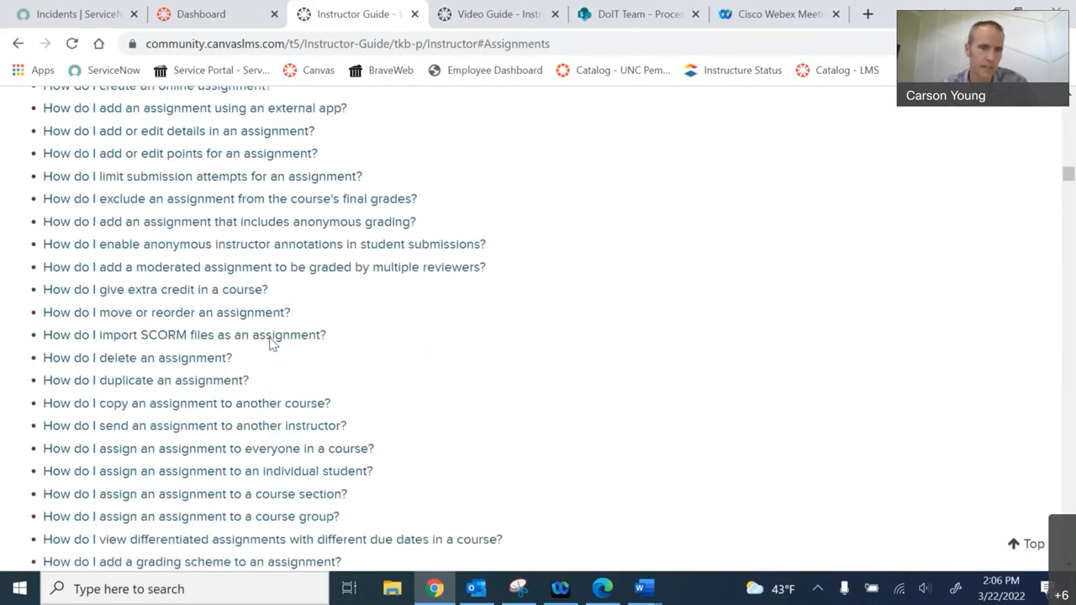
{"action": "scroll", "coordinate": [269, 339], "scroll_direction": "up", "scroll_amount": 2}
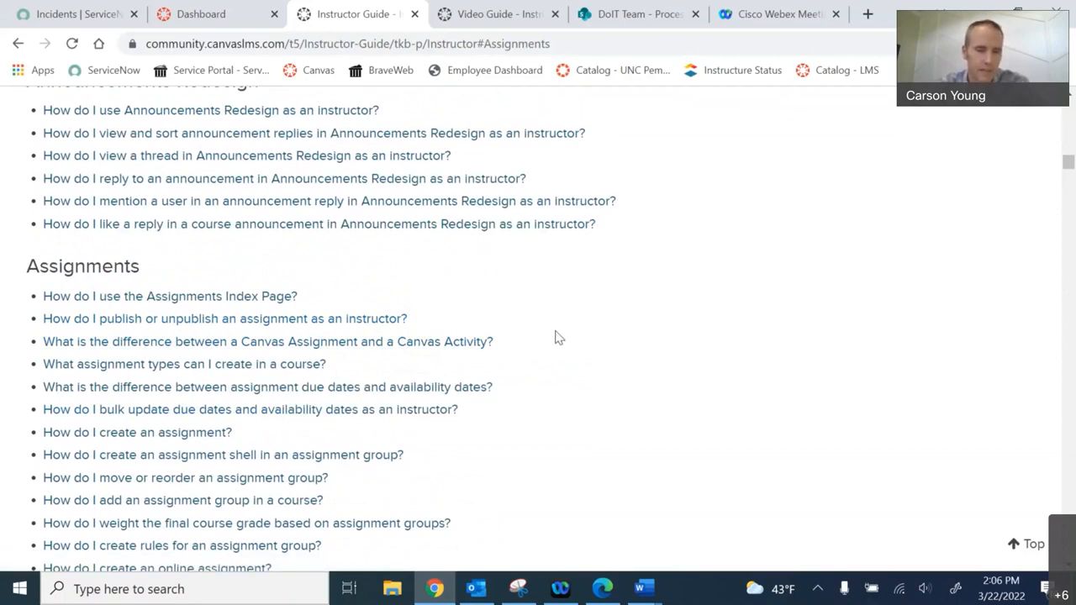
{"action": "left_click", "coordinate": [188, 436]}
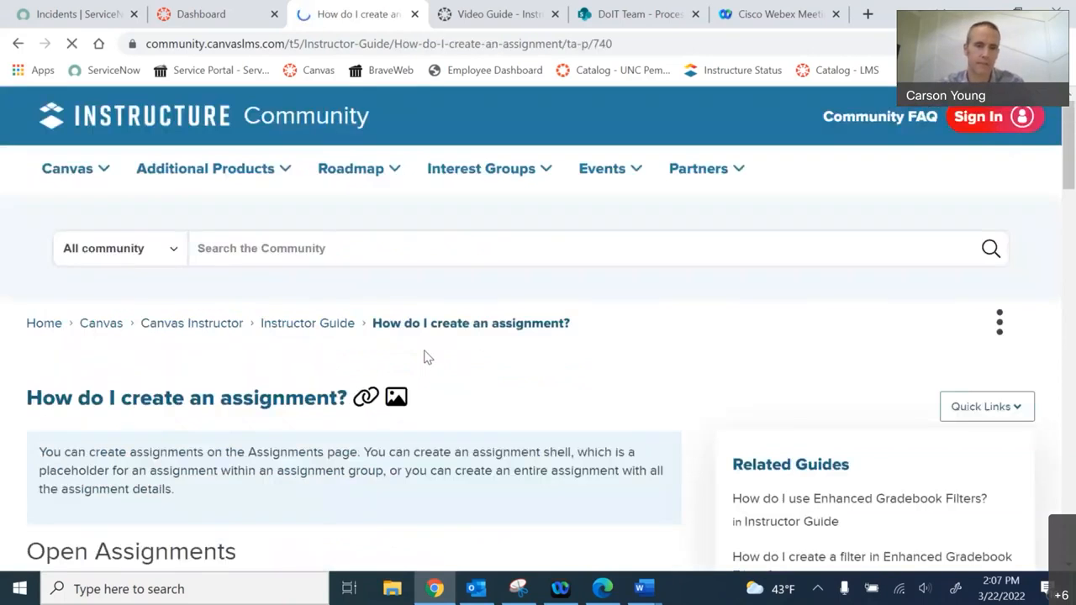
Read through the assignment creation article, examining the Open Assignments, Add Assignment Shell and Add Assignment sections
{"action": "scroll", "coordinate": [535, 332], "scroll_direction": "down", "scroll_amount": 3}
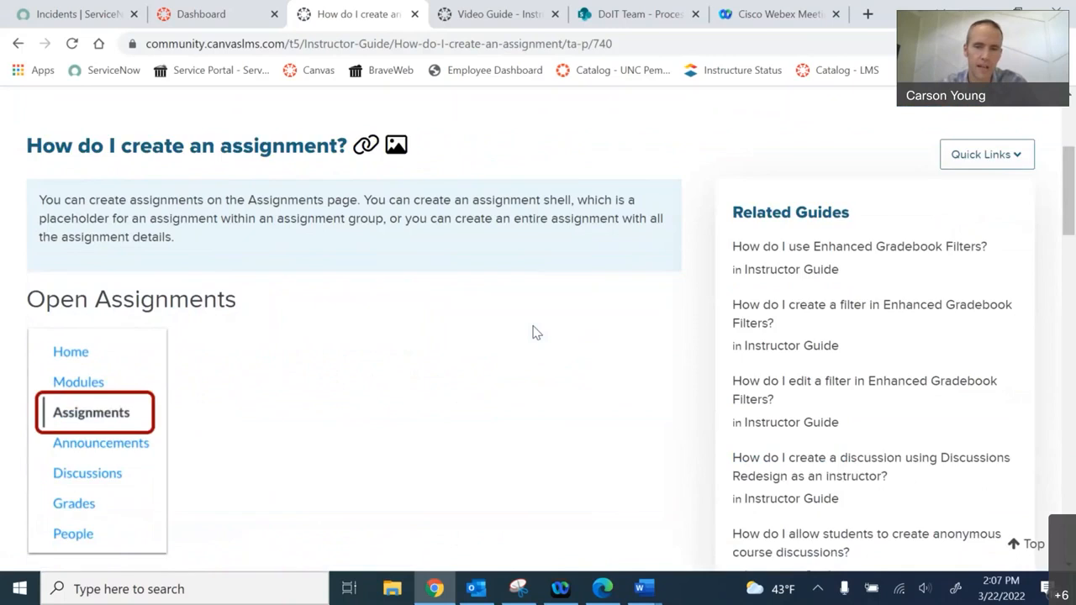
{"action": "scroll", "coordinate": [535, 333], "scroll_direction": "down", "scroll_amount": 1}
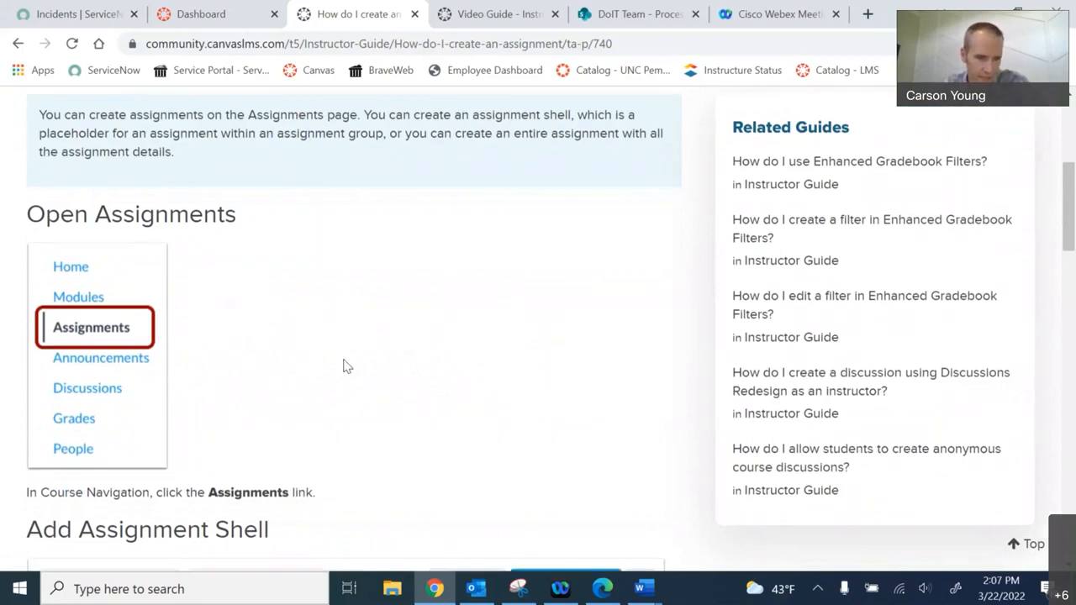
{"action": "scroll", "coordinate": [343, 367], "scroll_direction": "down", "scroll_amount": 4}
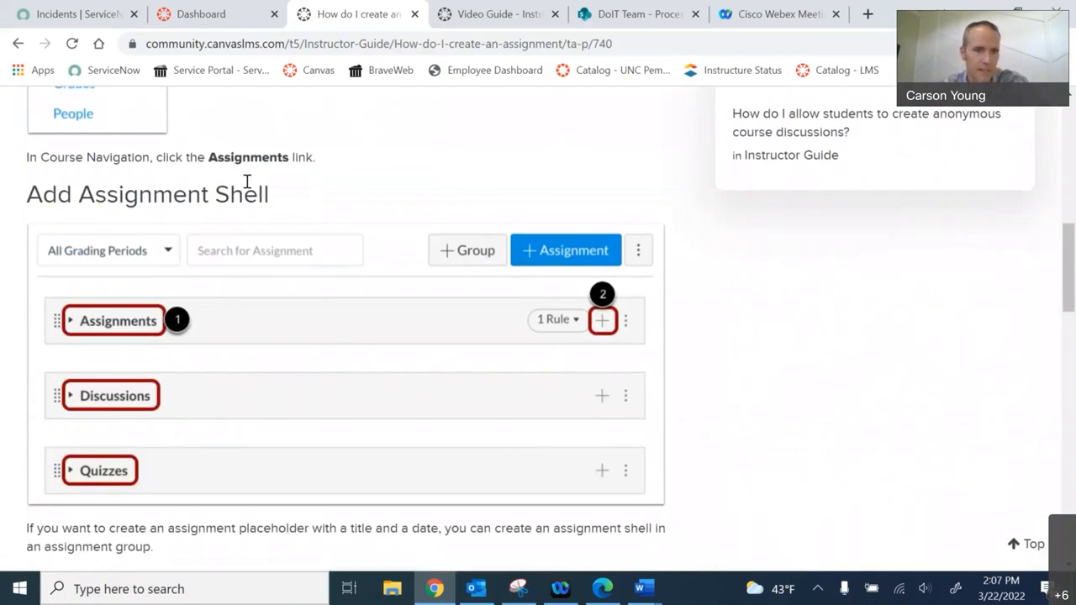
{"action": "scroll", "coordinate": [135, 200], "scroll_direction": "up", "scroll_amount": 2}
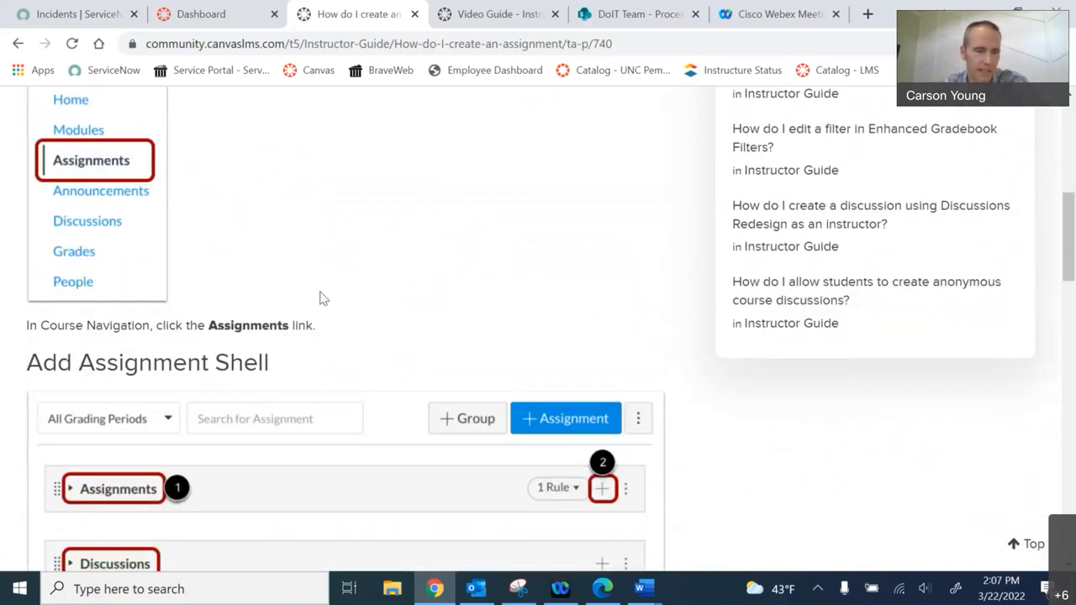
{"action": "scroll", "coordinate": [320, 298], "scroll_direction": "down", "scroll_amount": 1}
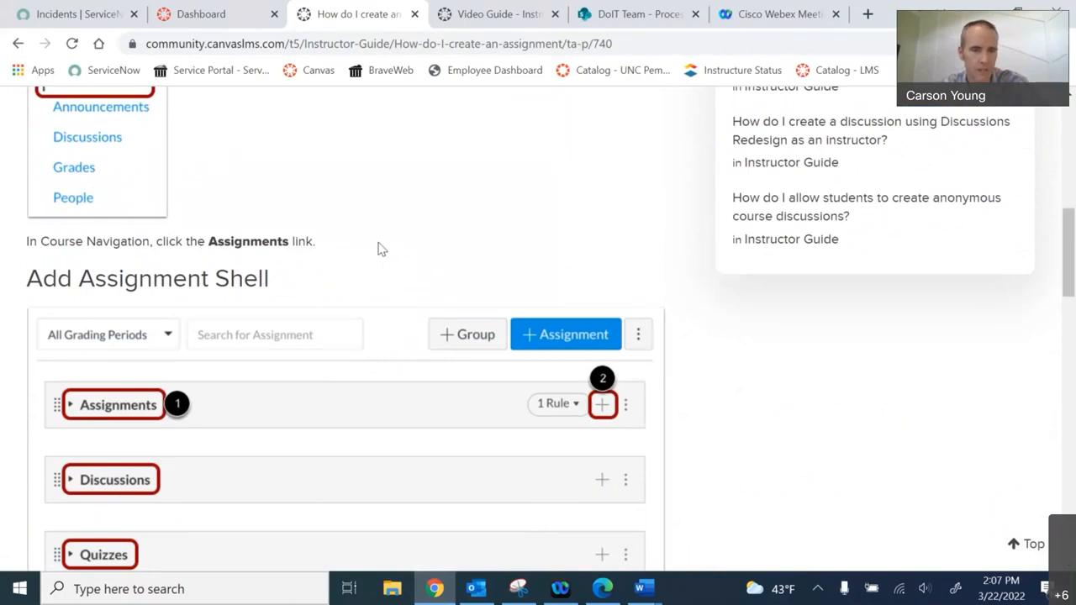
{"action": "scroll", "coordinate": [380, 248], "scroll_direction": "down", "scroll_amount": 2}
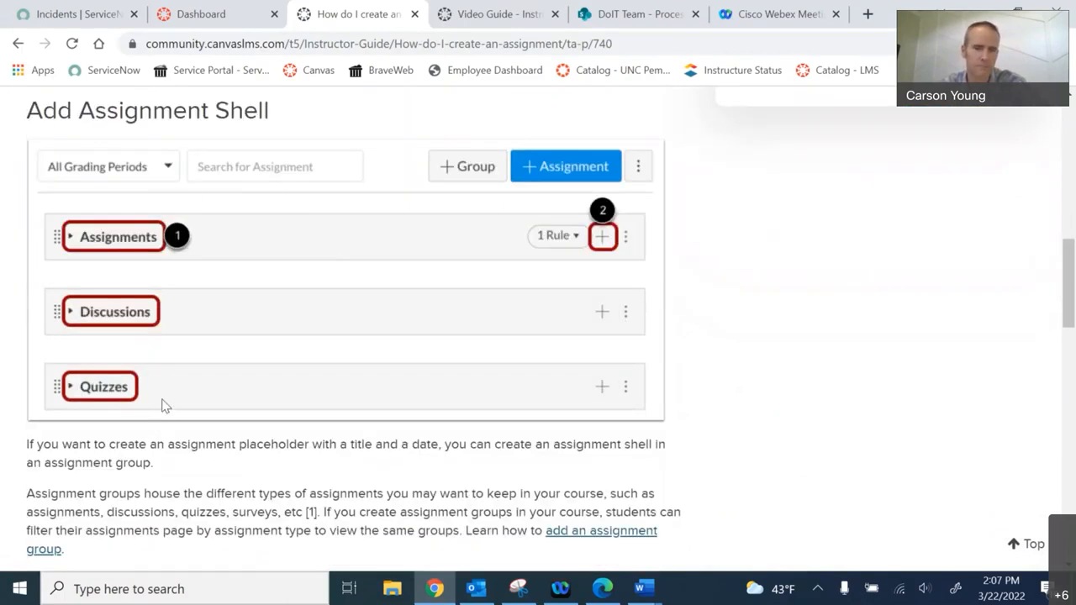
{"action": "scroll", "coordinate": [234, 380], "scroll_direction": "down", "scroll_amount": 2}
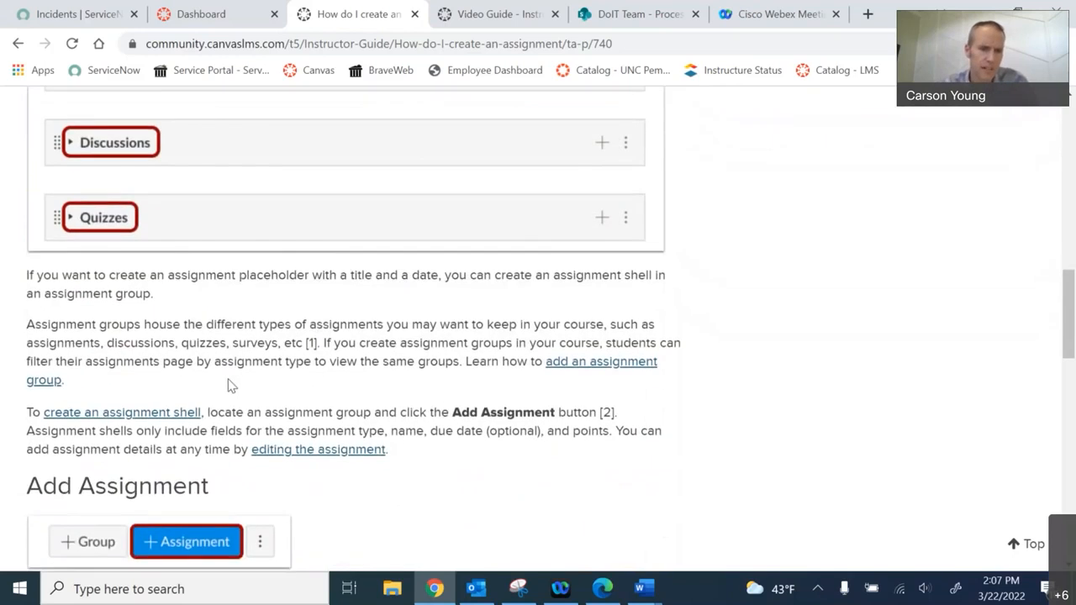
{"action": "scroll", "coordinate": [231, 383], "scroll_direction": "down", "scroll_amount": 2}
{"action": "scroll", "coordinate": [230, 382], "scroll_direction": "down", "scroll_amount": 6}
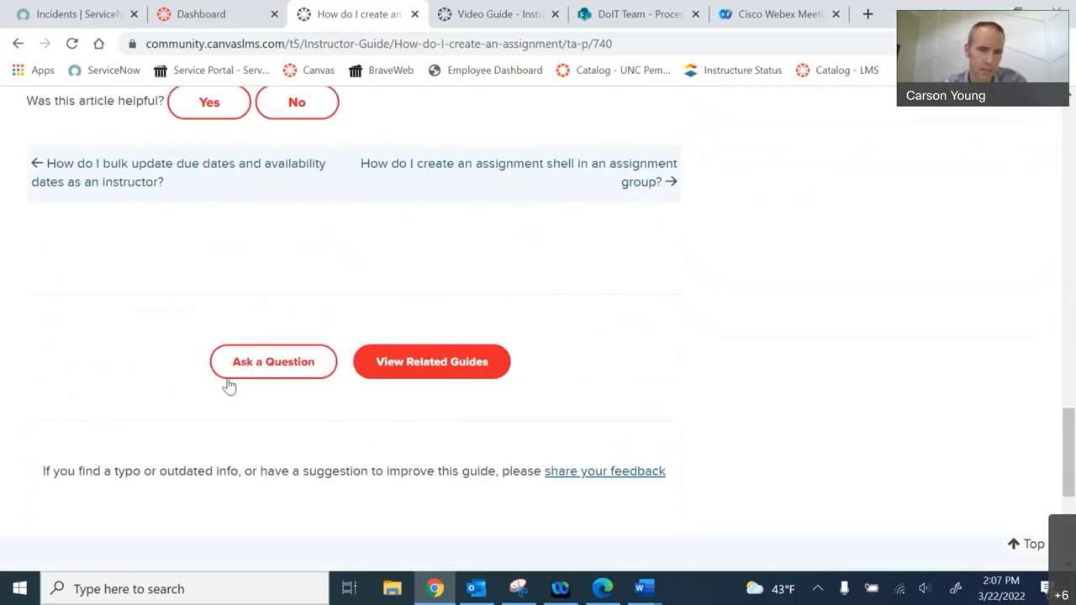
{"action": "scroll", "coordinate": [228, 383], "scroll_direction": "up", "scroll_amount": 7}
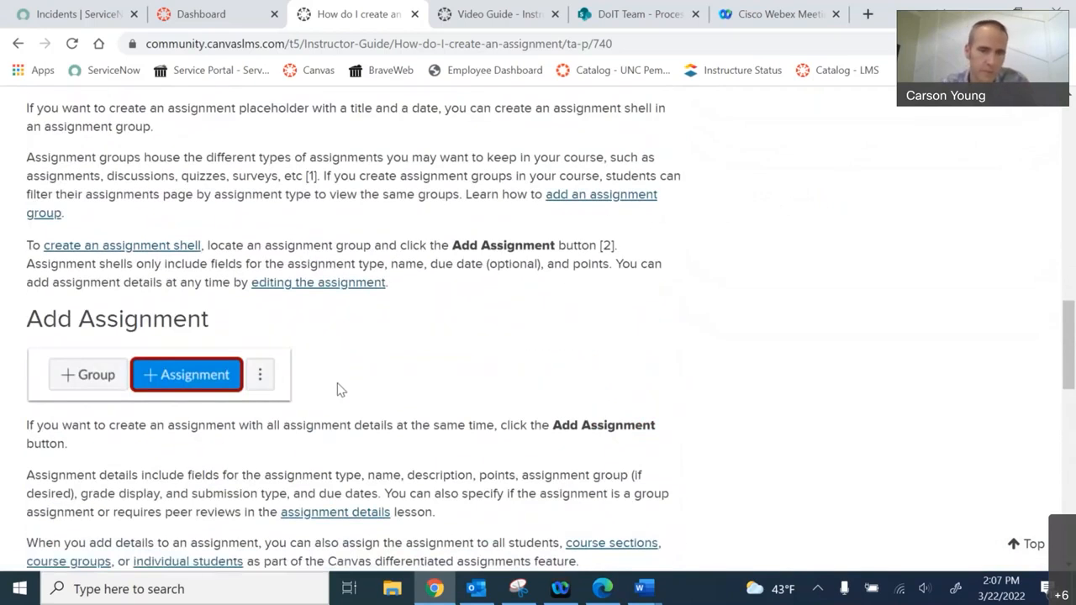
{"action": "scroll", "coordinate": [339, 387], "scroll_direction": "up", "scroll_amount": 10}
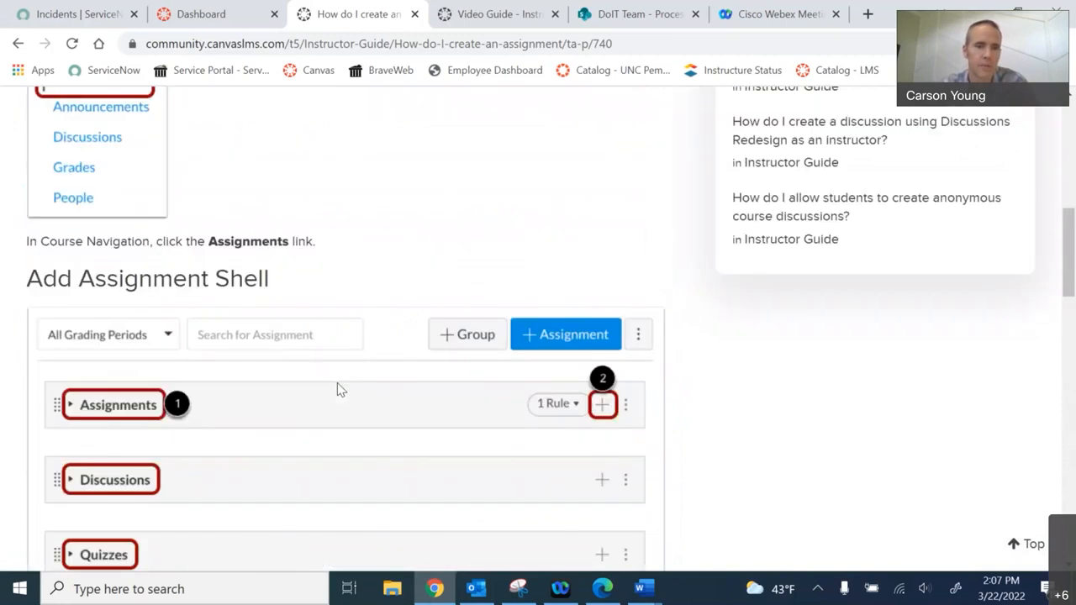
{"action": "scroll", "coordinate": [340, 386], "scroll_direction": "up", "scroll_amount": 1}
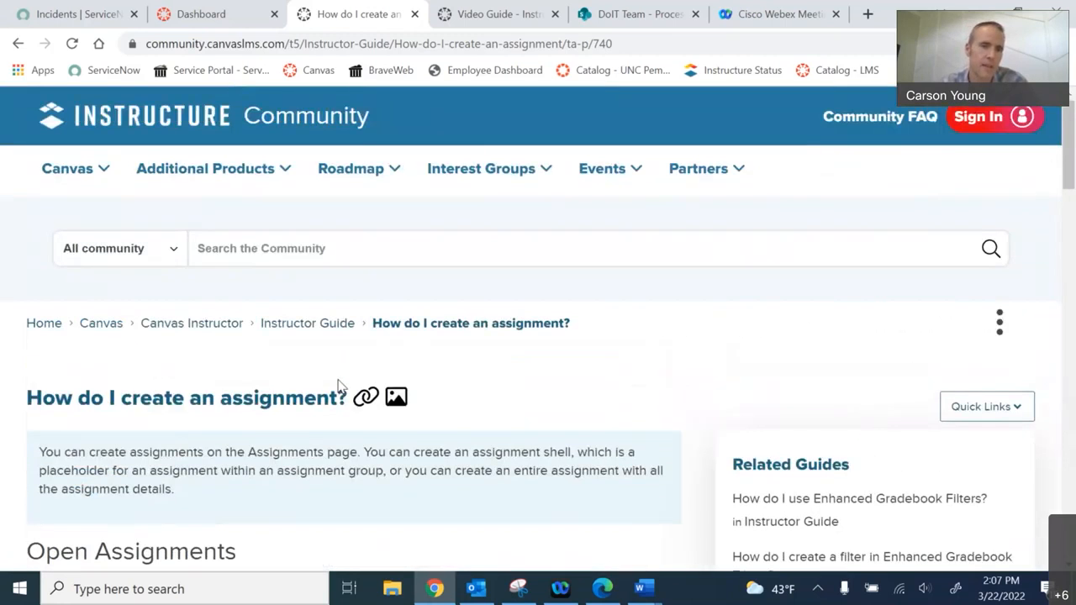
Return through the previously visited pages to the Google results for "canvas guides for instructors"
{"action": "left_click", "coordinate": [18, 44]}
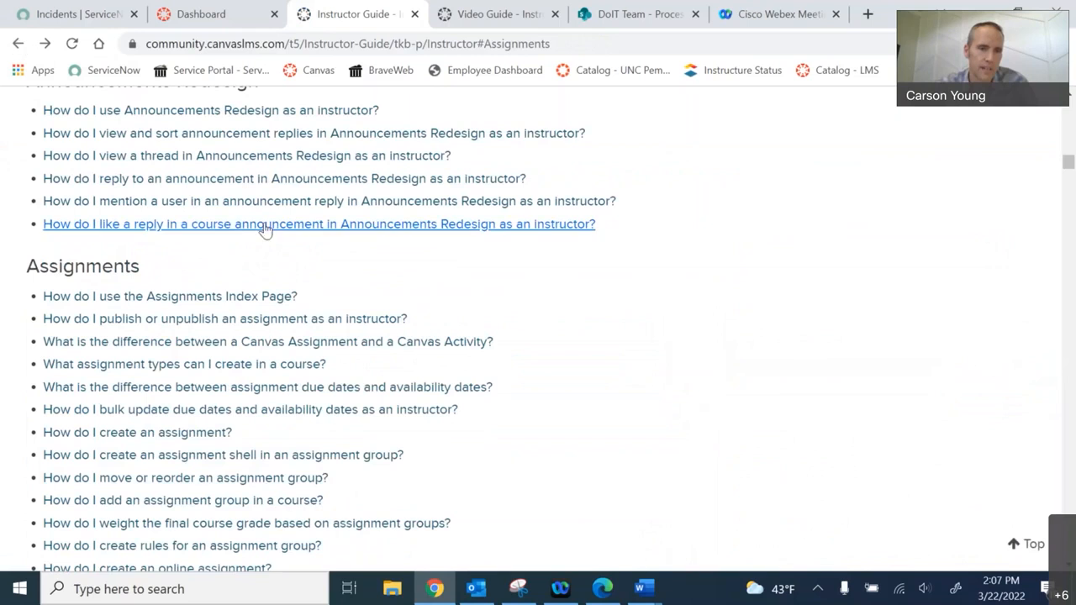
{"action": "left_click", "coordinate": [19, 43]}
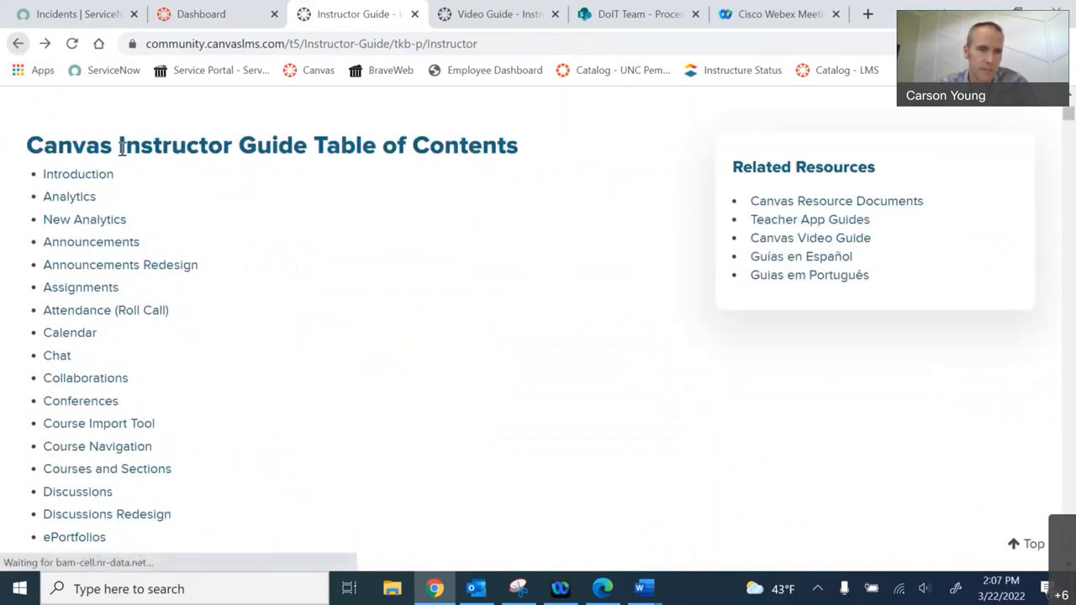
{"action": "left_click", "coordinate": [19, 44]}
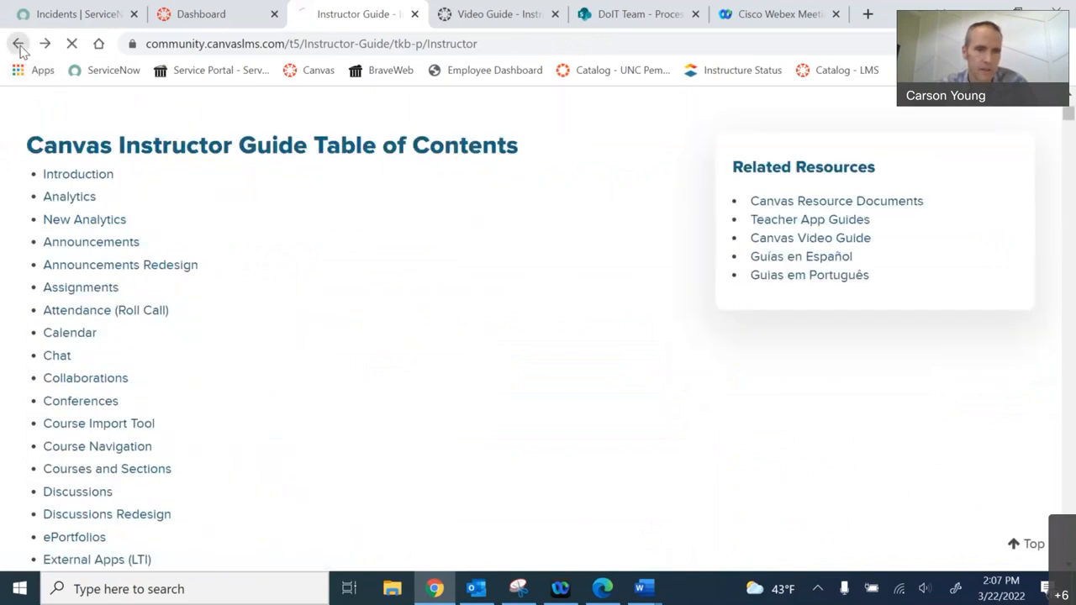
{"action": "left_click", "coordinate": [19, 44]}
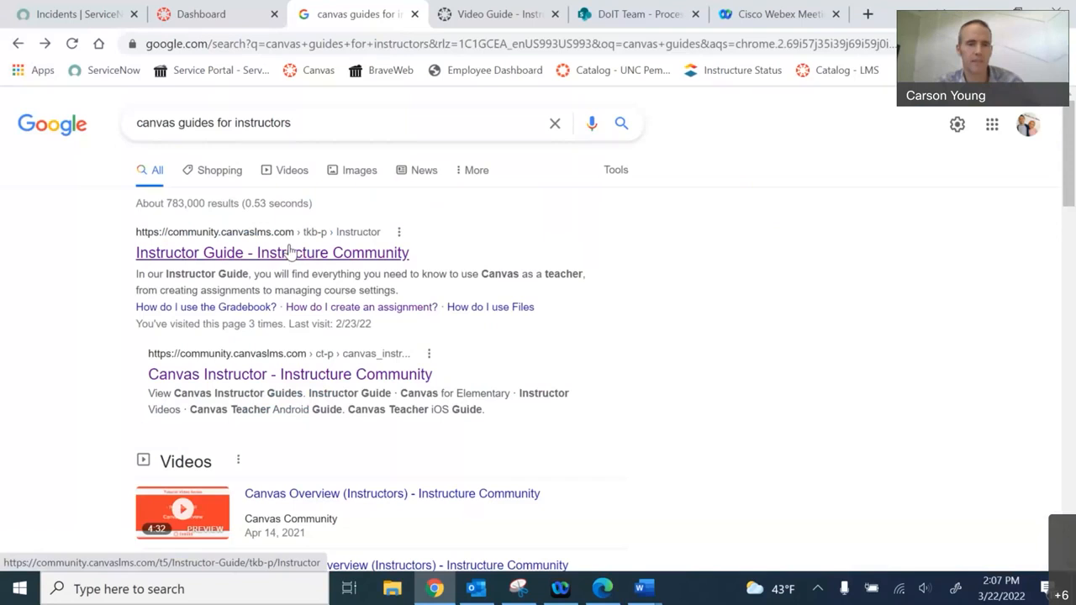
Shorten the Google search to "canvas guides", run it and open the Instructor Guide result
{"action": "left_click", "coordinate": [306, 123]}
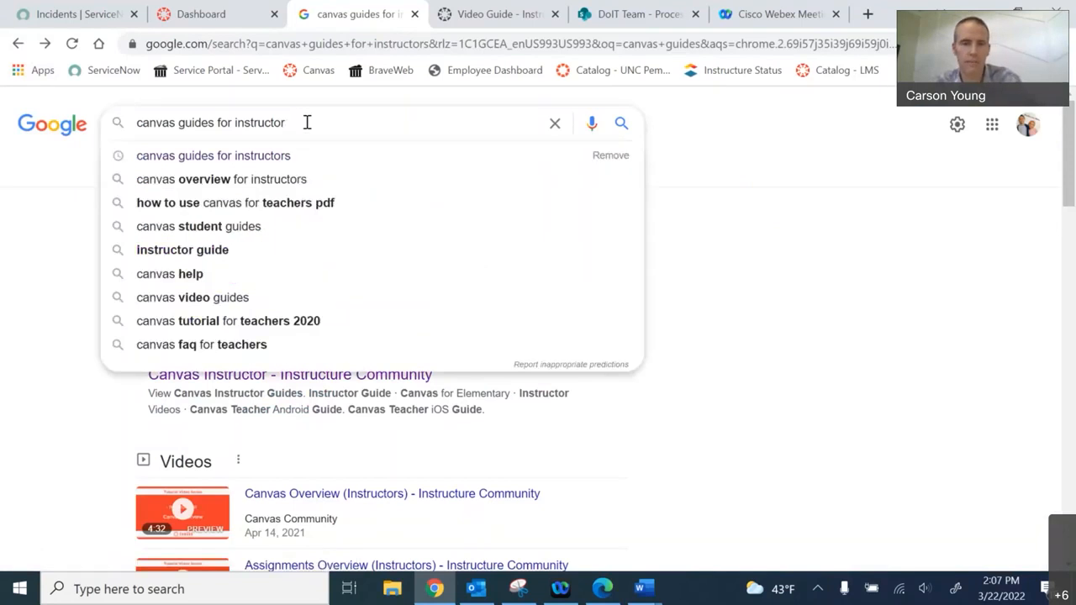
{"action": "key", "text": "BackSpace"}
{"action": "key", "text": "BackSpace"}
{"action": "key", "text": "BackSpace"}
{"action": "key", "text": "BackSpace"}
{"action": "key", "text": "BackSpace"}
{"action": "key", "text": "BackSpace"}
{"action": "key", "text": "BackSpace"}
{"action": "key", "text": "BackSpace"}
{"action": "key", "text": "BackSpace"}
{"action": "key", "text": "BackSpace"}
{"action": "key", "text": "BackSpace"}
{"action": "key", "text": "BackSpace"}
{"action": "key", "text": "BackSpace"}
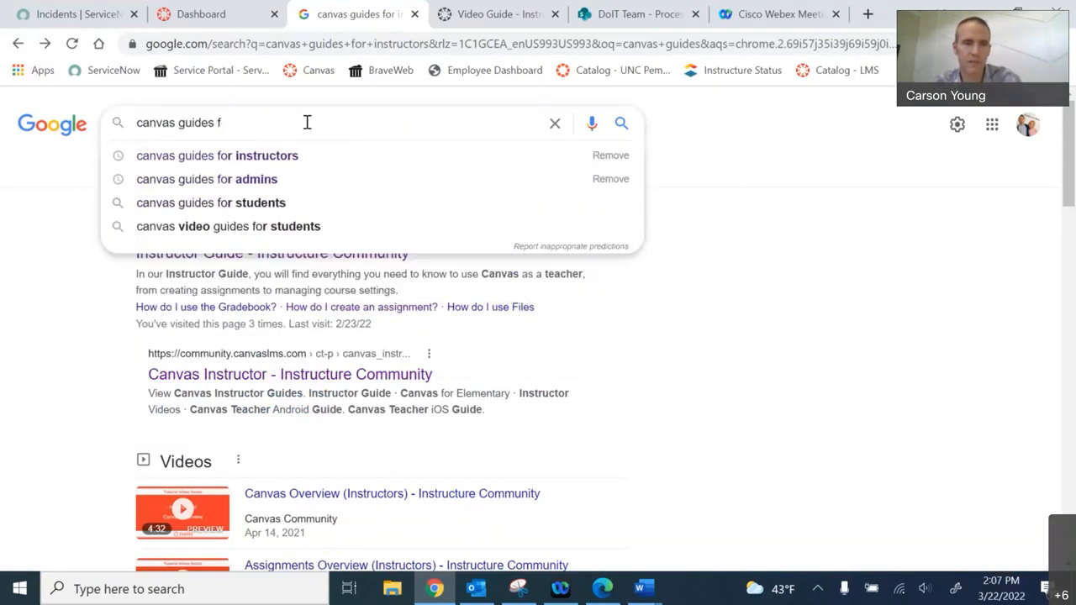
{"action": "key", "text": "BackSpace"}
{"action": "key", "text": "BackSpace"}
{"action": "key", "text": "Return"}
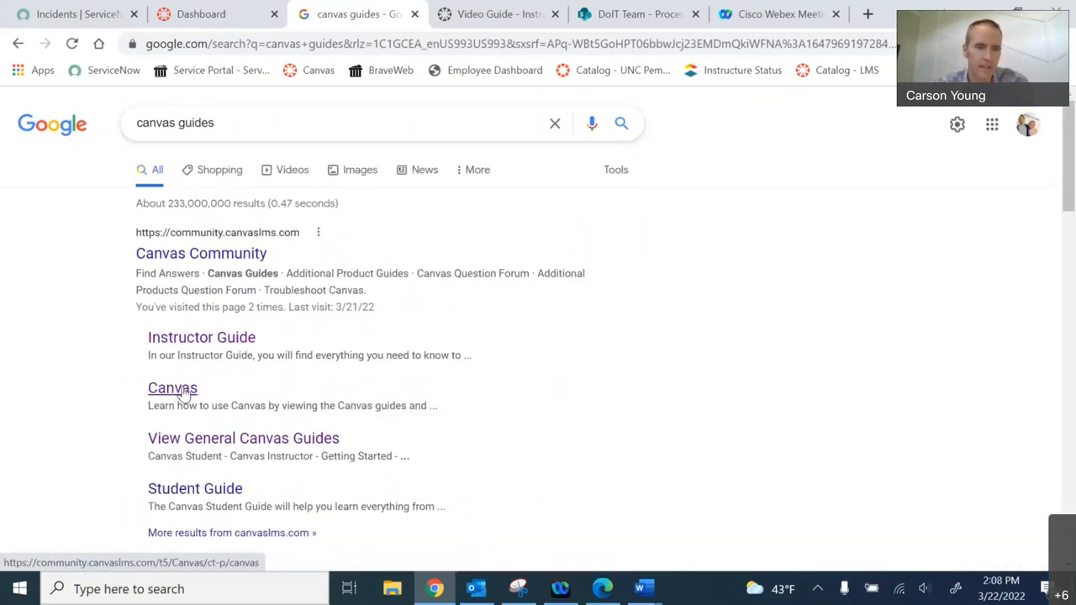
{"action": "left_click", "coordinate": [234, 338]}
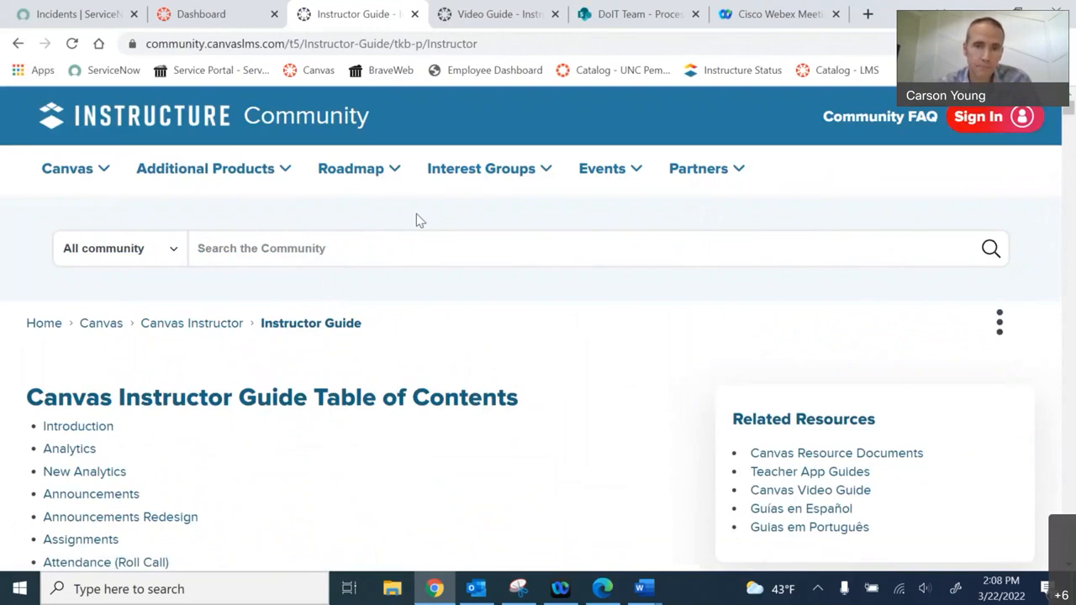
Switch to the already open Video Guide page and highlight its full web address
{"action": "left_click", "coordinate": [469, 34]}
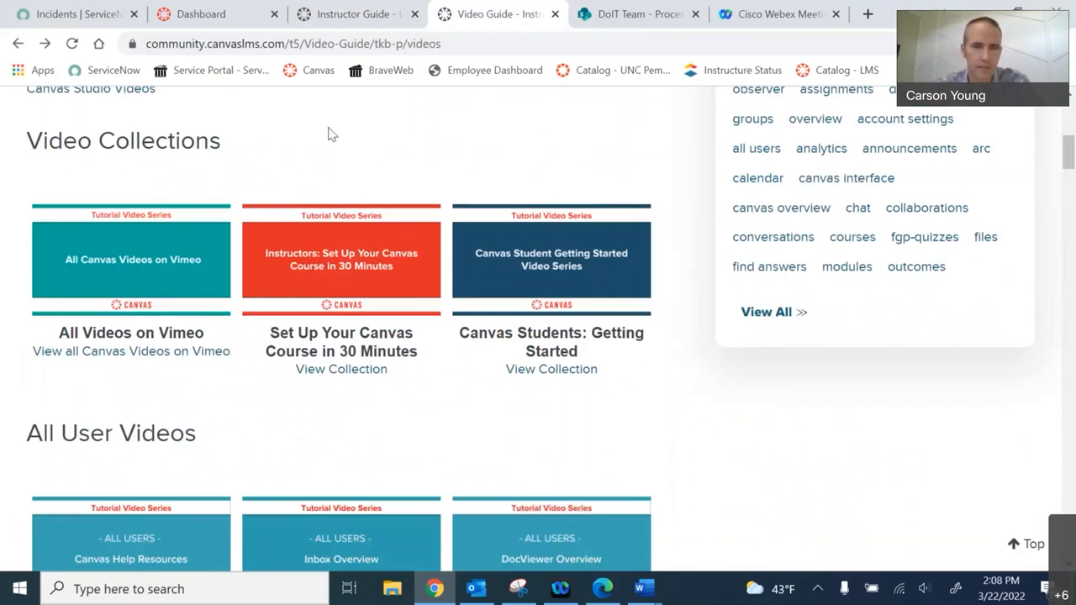
{"action": "double_click", "coordinate": [321, 43]}
{"action": "left_click", "coordinate": [320, 43]}
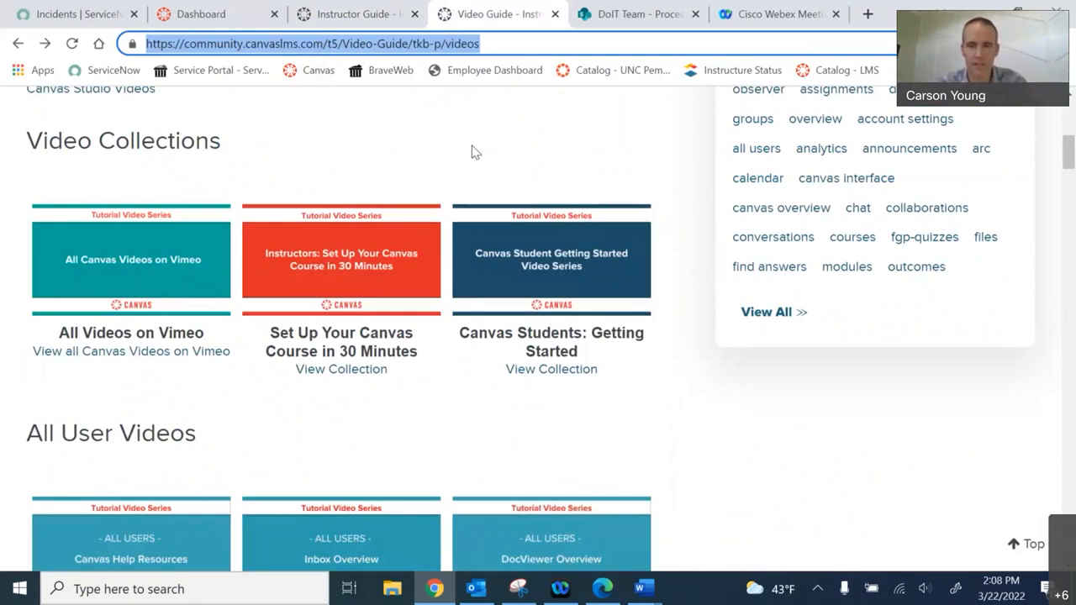
{"action": "left_click", "coordinate": [804, 433]}
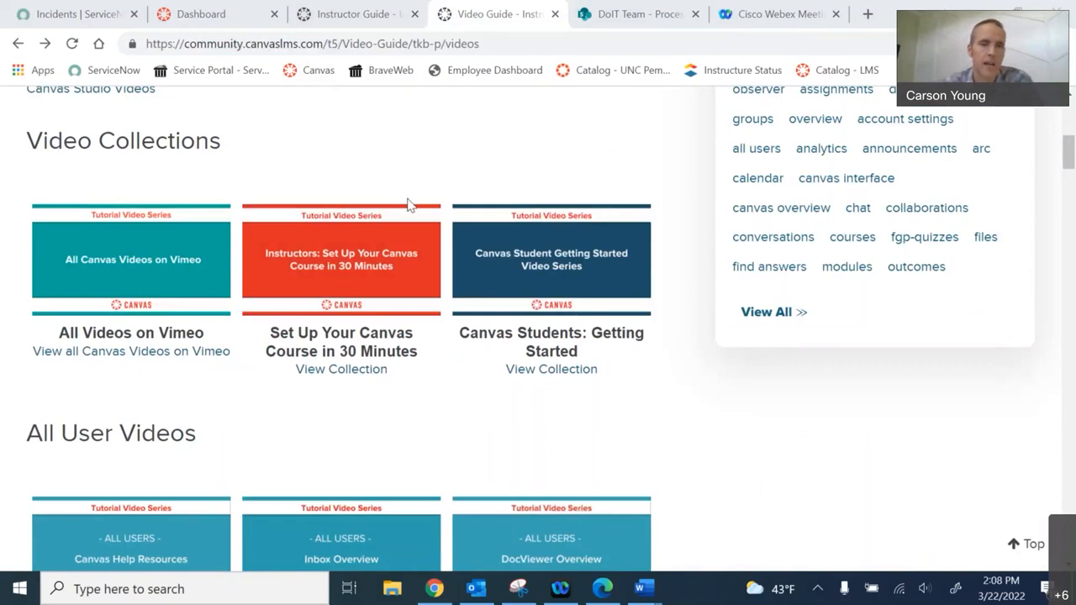
Look over the Video Guide's category list, the Video Collections and the All User Videos section
{"action": "scroll", "coordinate": [407, 208], "scroll_direction": "up", "scroll_amount": 4}
{"action": "scroll", "coordinate": [406, 209], "scroll_direction": "down", "scroll_amount": 3}
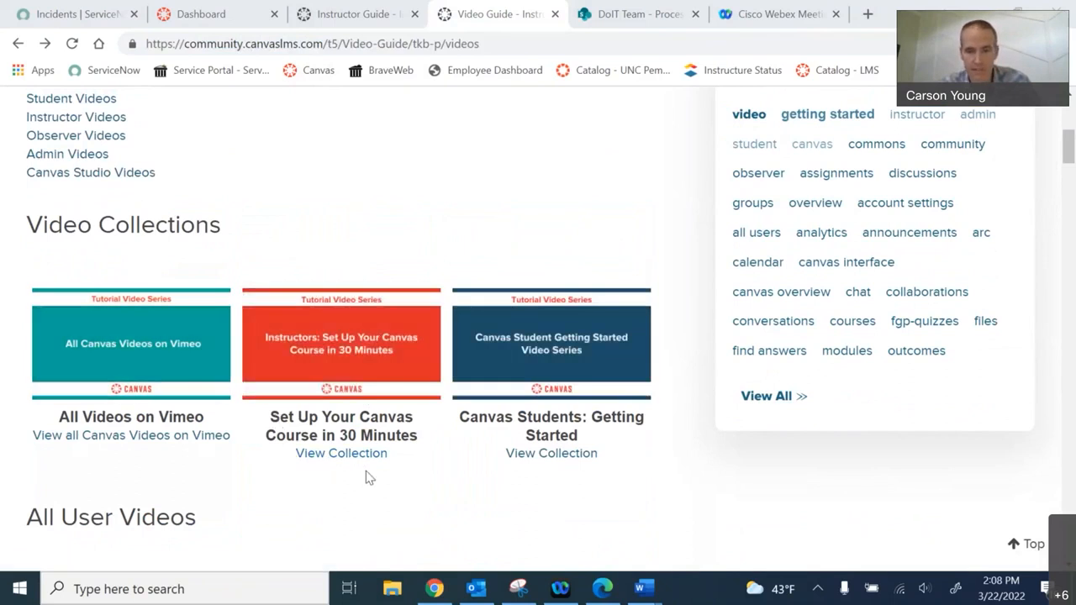
{"action": "scroll", "coordinate": [366, 472], "scroll_direction": "down", "scroll_amount": 2}
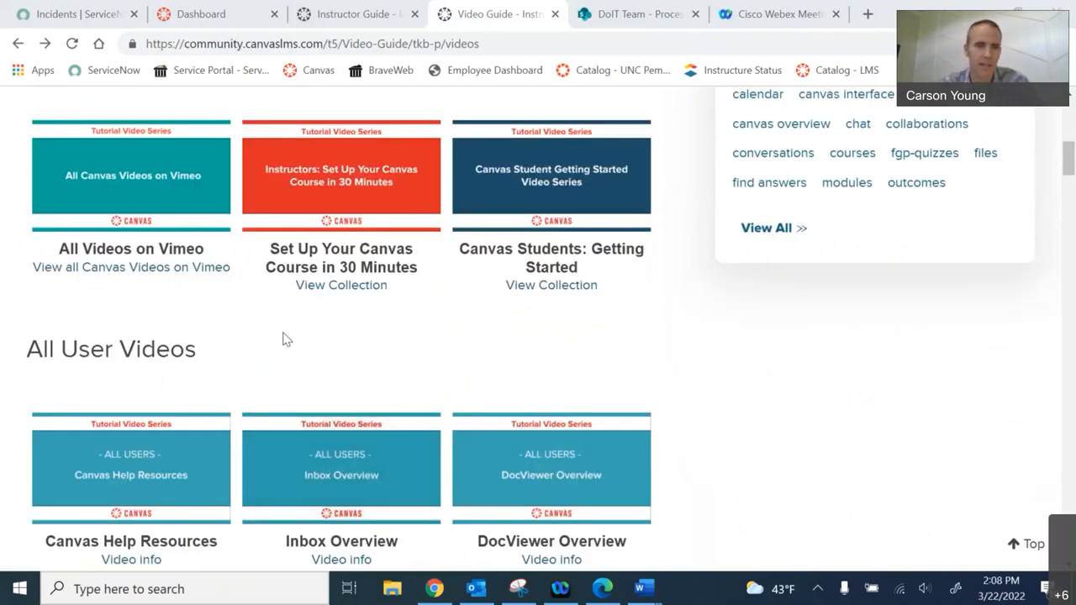
Look over the All User Videos and Student Videos sections of the Video Guide
{"action": "scroll", "coordinate": [284, 338], "scroll_direction": "down", "scroll_amount": 3}
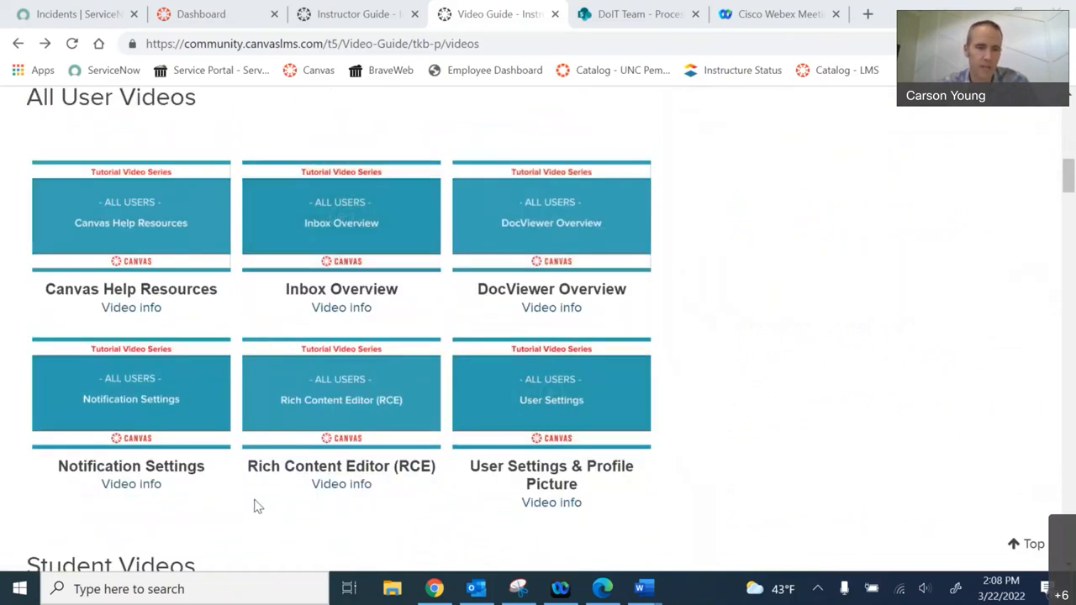
{"action": "scroll", "coordinate": [258, 506], "scroll_direction": "down", "scroll_amount": 4}
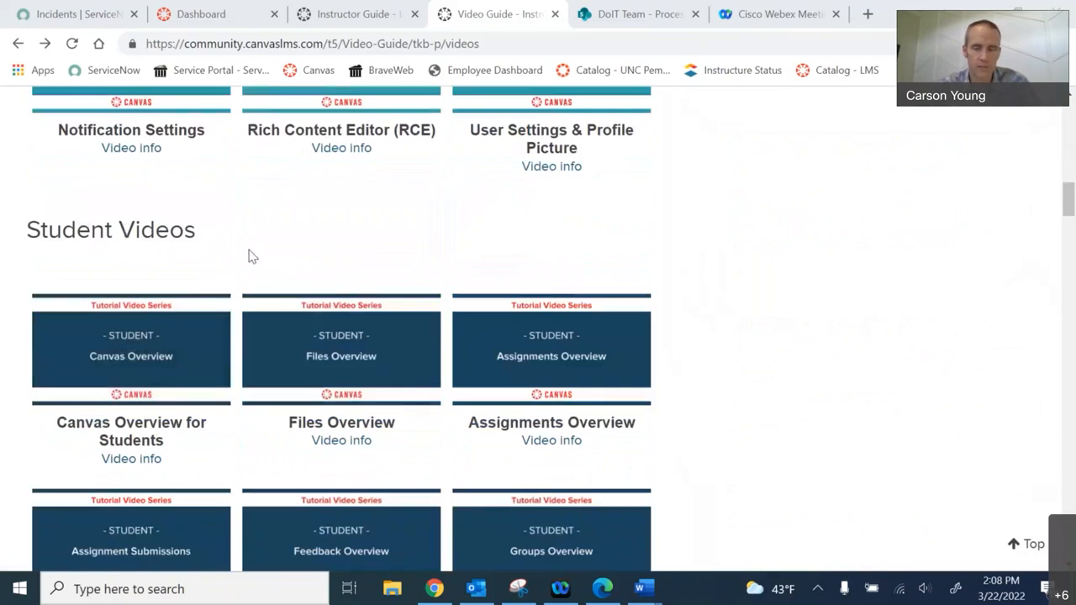
{"action": "scroll", "coordinate": [250, 252], "scroll_direction": "down", "scroll_amount": 4}
{"action": "scroll", "coordinate": [249, 246], "scroll_direction": "up", "scroll_amount": 1}
{"action": "scroll", "coordinate": [291, 259], "scroll_direction": "up", "scroll_amount": 1}
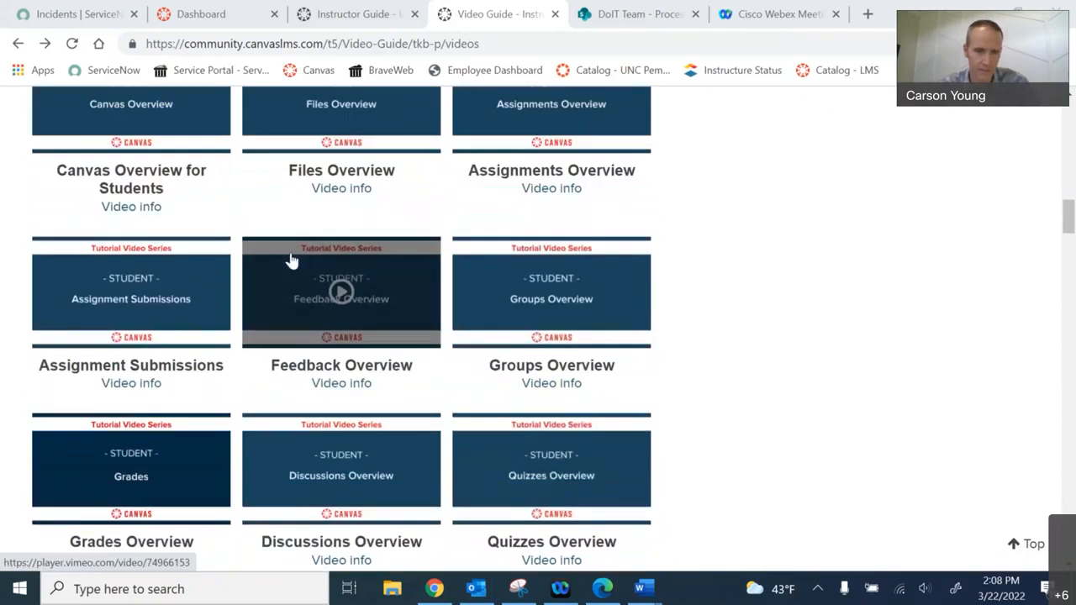
{"action": "scroll", "coordinate": [291, 260], "scroll_direction": "down", "scroll_amount": 8}
{"action": "scroll", "coordinate": [293, 260], "scroll_direction": "down", "scroll_amount": 2}
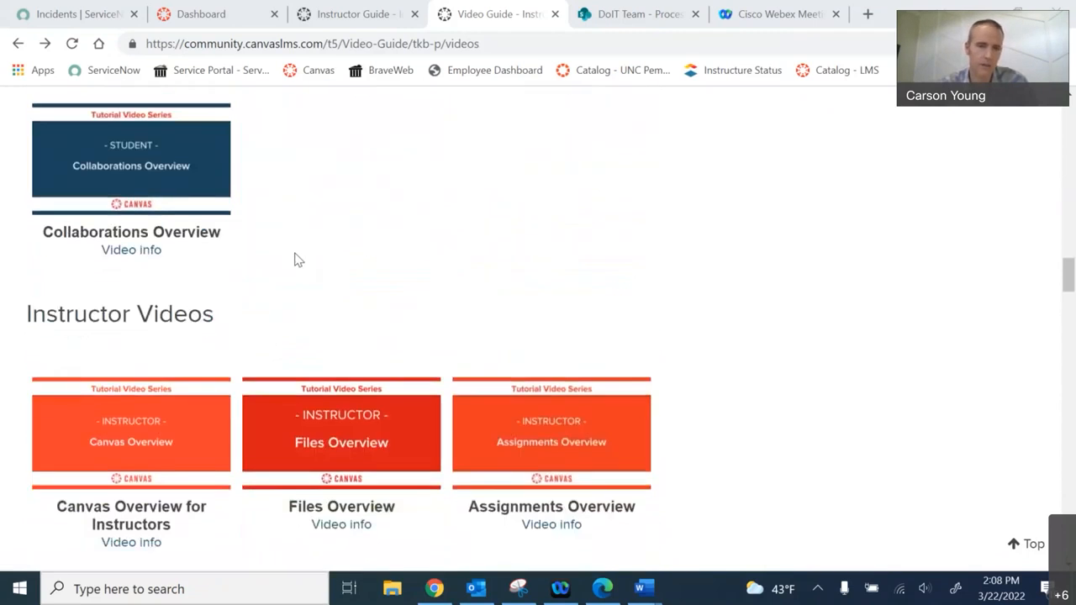
Look through the Instructor Videos and Observer Videos sections and return to the first instructor overview videos
{"action": "scroll", "coordinate": [298, 255], "scroll_direction": "down", "scroll_amount": 2}
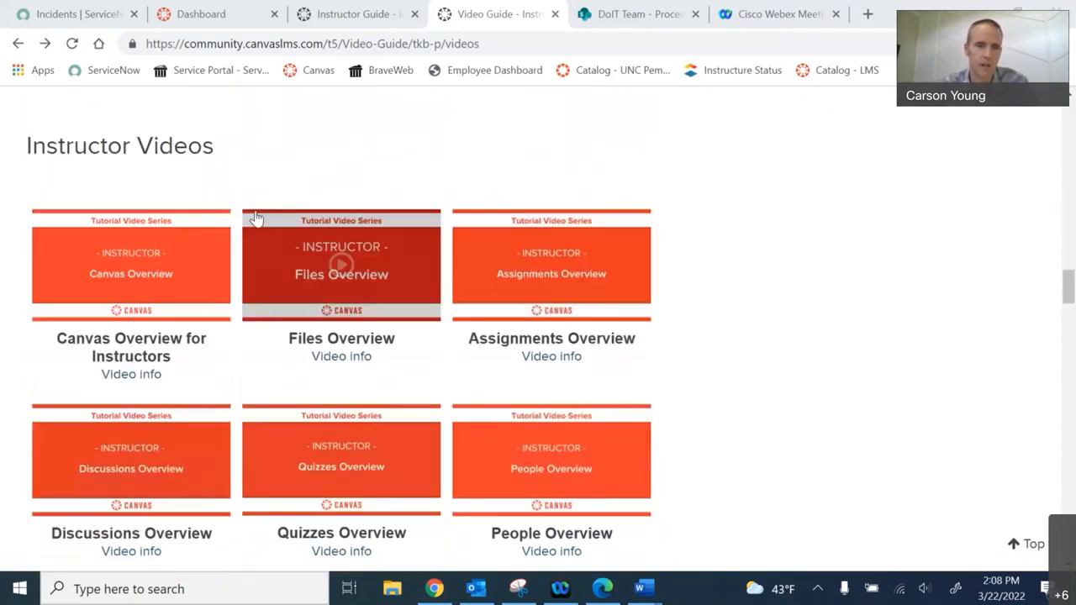
{"action": "scroll", "coordinate": [313, 165], "scroll_direction": "down", "scroll_amount": 1}
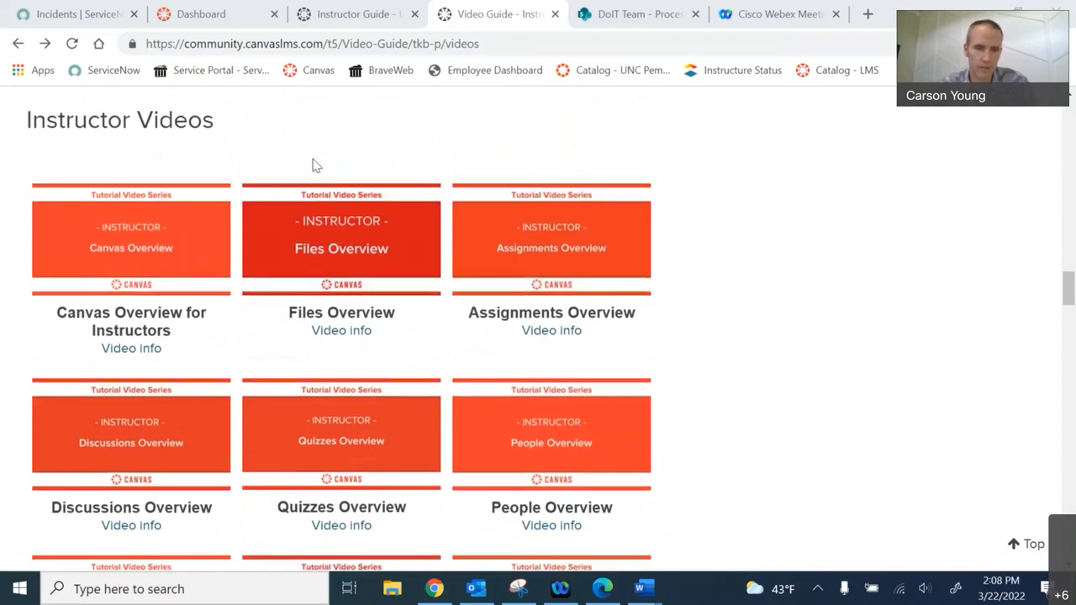
{"action": "scroll", "coordinate": [305, 229], "scroll_direction": "down", "scroll_amount": 7}
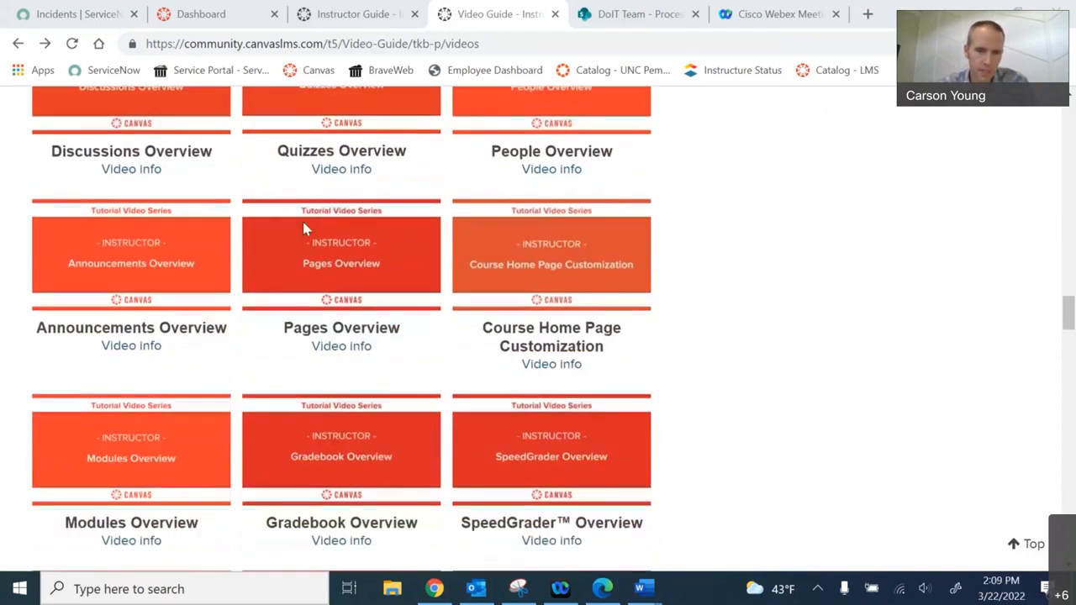
{"action": "scroll", "coordinate": [305, 230], "scroll_direction": "down", "scroll_amount": 12}
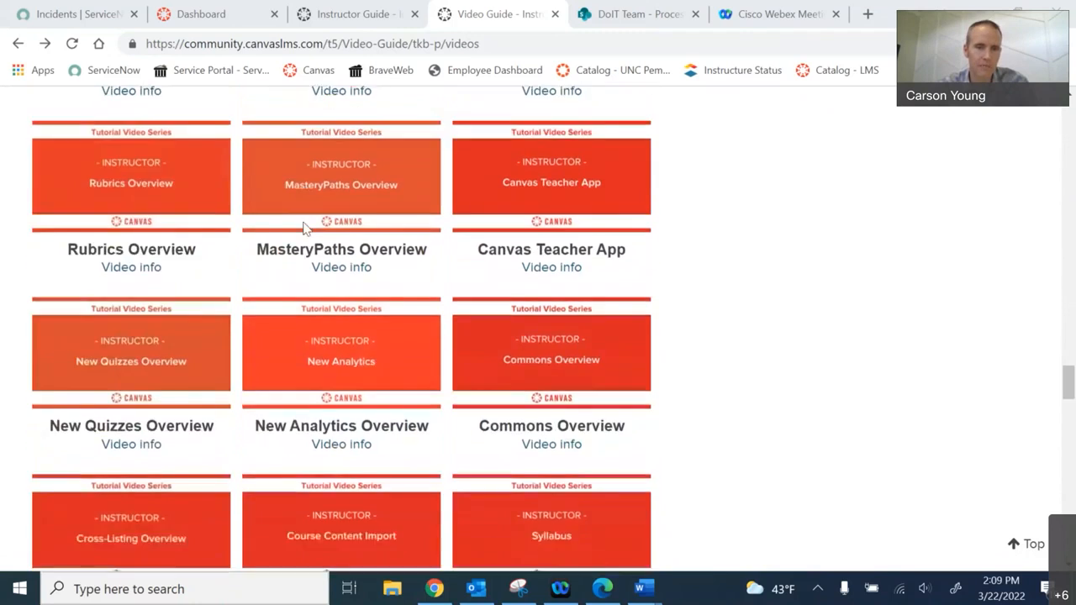
{"action": "scroll", "coordinate": [305, 230], "scroll_direction": "down", "scroll_amount": 3}
{"action": "scroll", "coordinate": [303, 228], "scroll_direction": "up", "scroll_amount": 3}
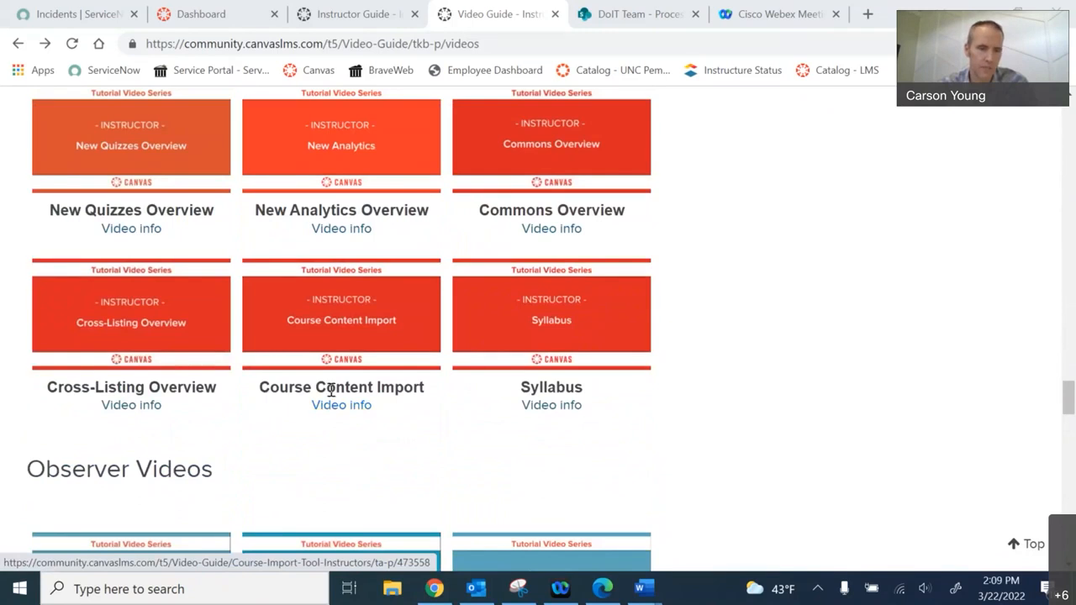
{"action": "scroll", "coordinate": [319, 362], "scroll_direction": "down", "scroll_amount": 4}
{"action": "scroll", "coordinate": [318, 363], "scroll_direction": "down", "scroll_amount": 5}
{"action": "scroll", "coordinate": [313, 363], "scroll_direction": "down", "scroll_amount": 2}
{"action": "scroll", "coordinate": [313, 363], "scroll_direction": "up", "scroll_amount": 8}
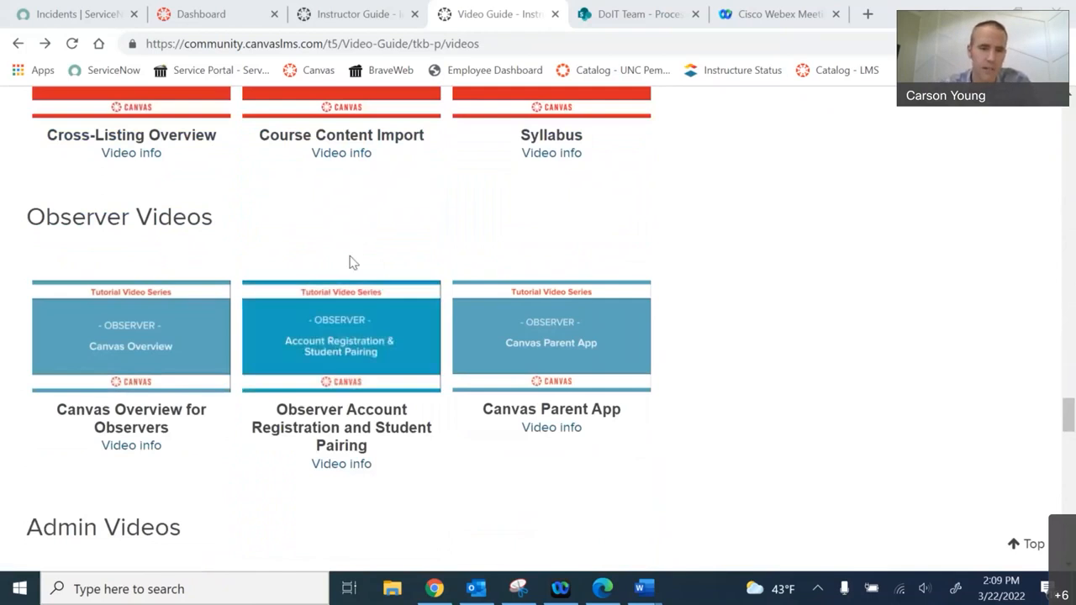
{"action": "scroll", "coordinate": [350, 263], "scroll_direction": "up", "scroll_amount": 5}
{"action": "scroll", "coordinate": [350, 267], "scroll_direction": "up", "scroll_amount": 15}
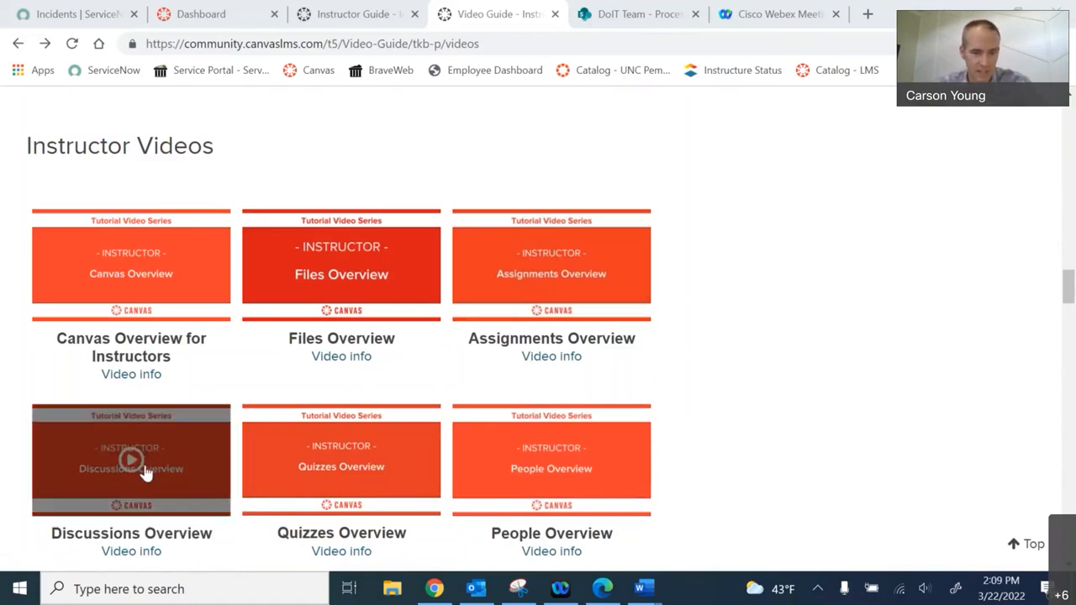
{"action": "scroll", "coordinate": [164, 463], "scroll_direction": "down", "scroll_amount": 1}
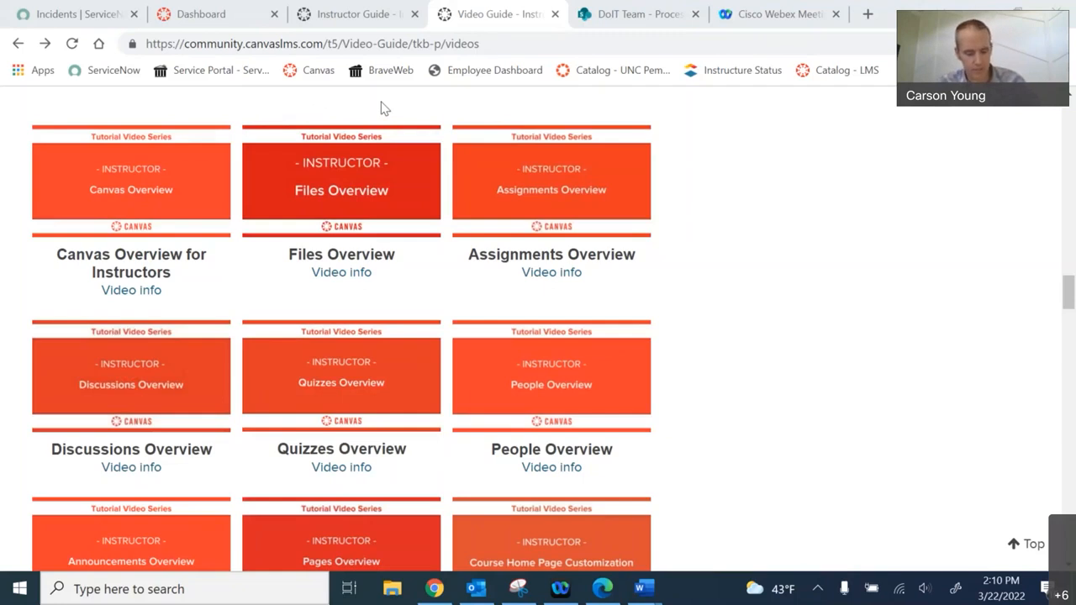
Open the user profile from the already open Canvas Dashboard and view the options for choosing a profile picture
{"action": "left_click", "coordinate": [157, 19]}
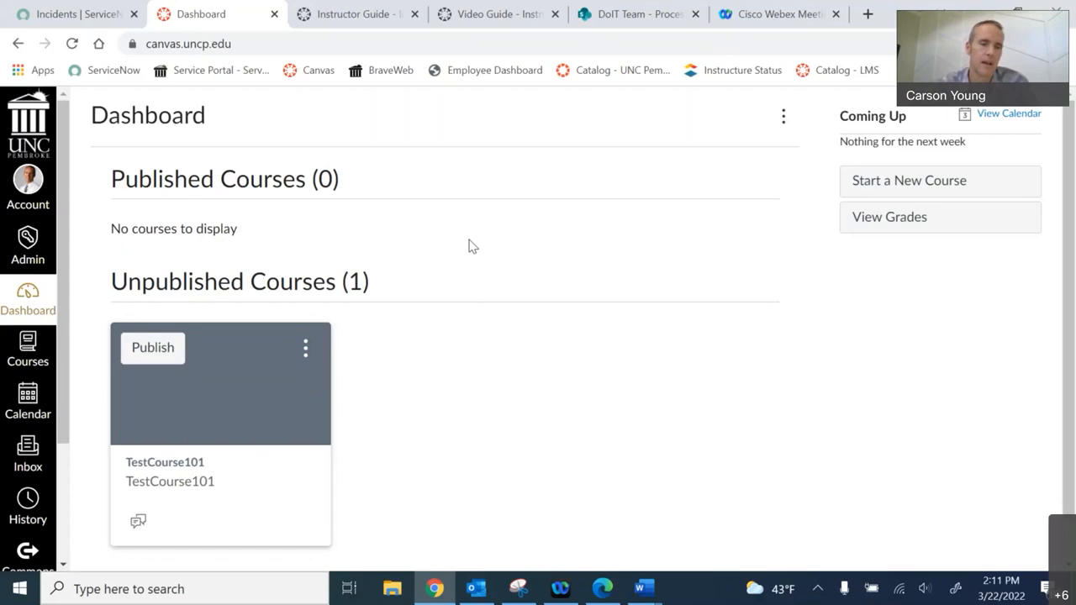
{"action": "scroll", "coordinate": [437, 278], "scroll_direction": "down", "scroll_amount": 1}
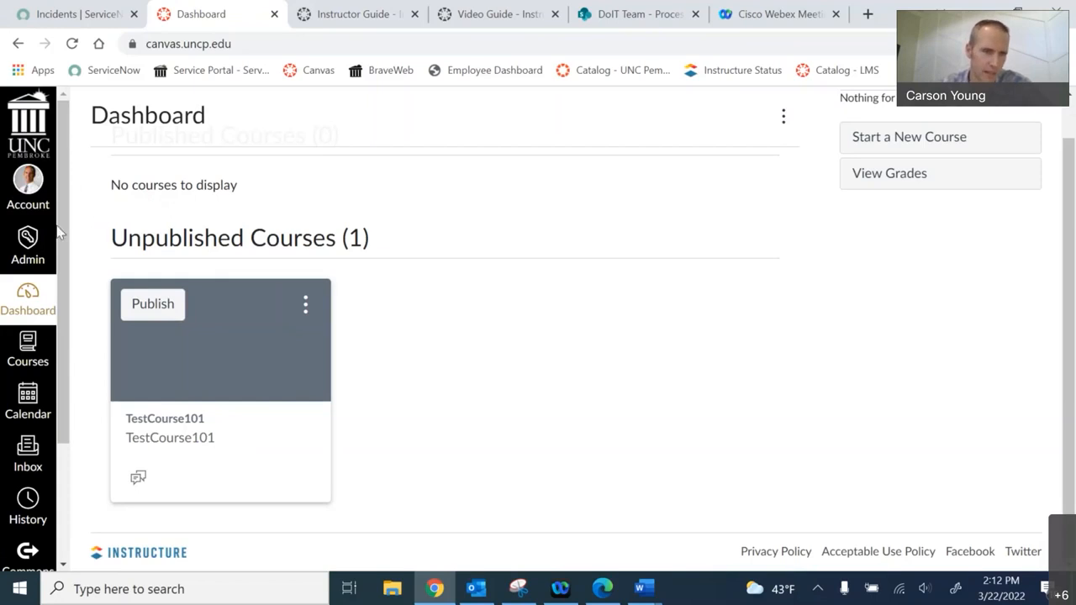
{"action": "left_click", "coordinate": [27, 182]}
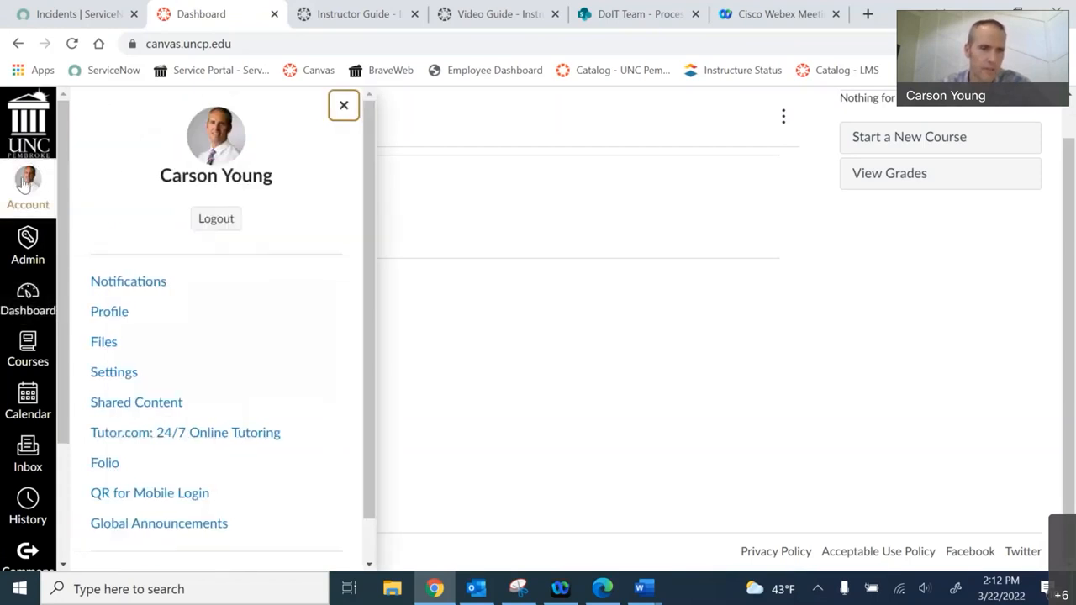
{"action": "left_click", "coordinate": [117, 321]}
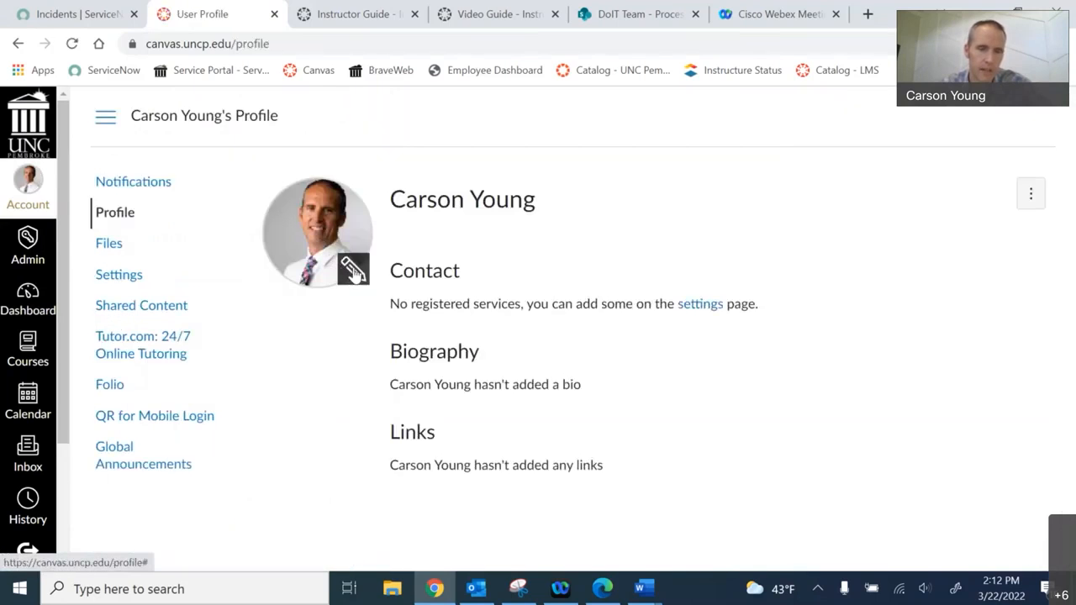
{"action": "left_click", "coordinate": [351, 269]}
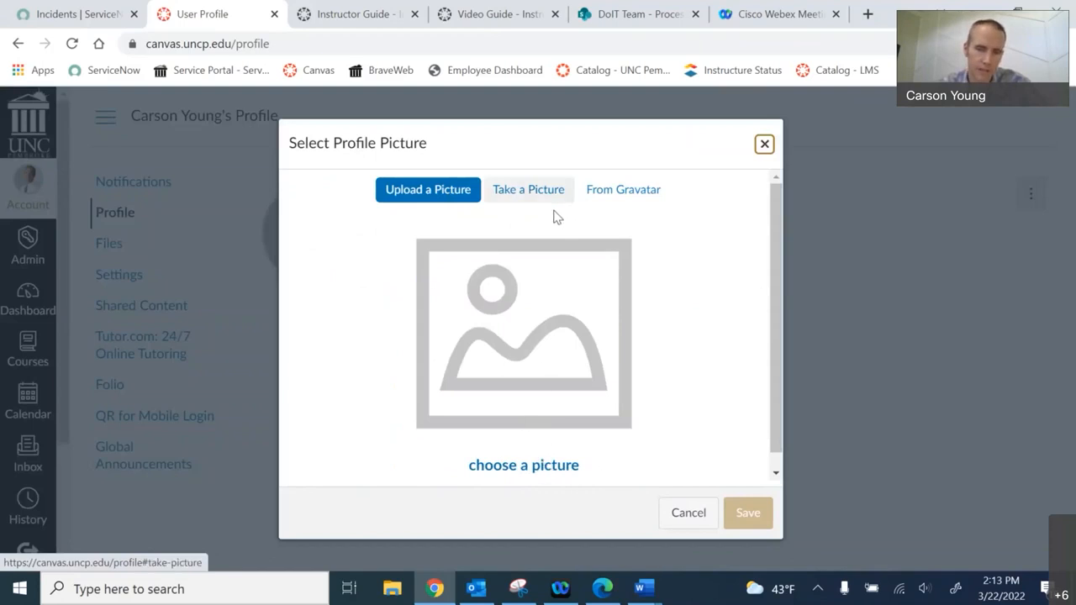
{"action": "left_click", "coordinate": [764, 144]}
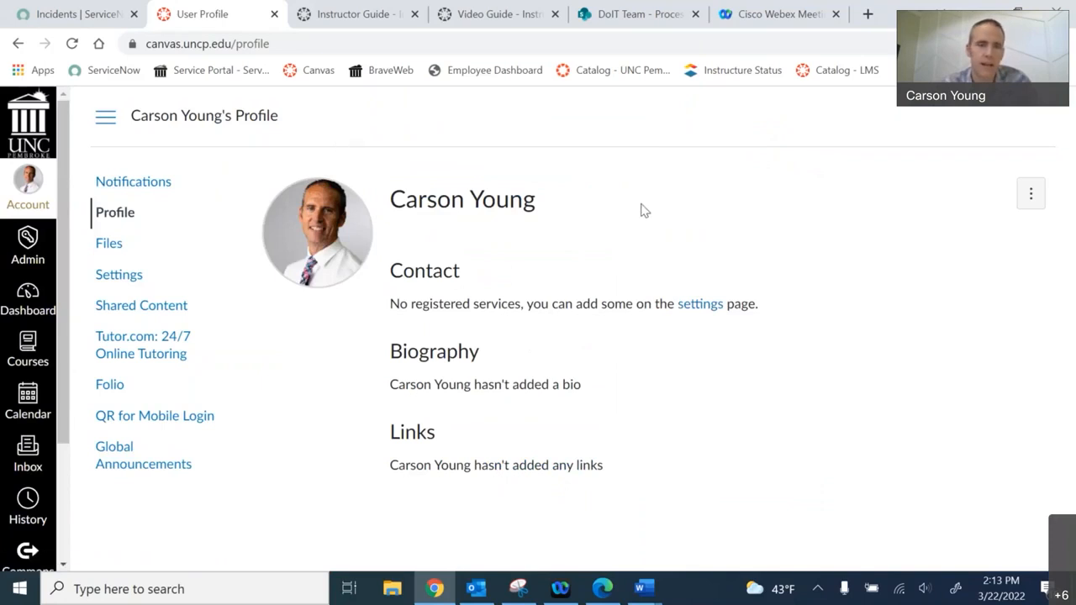
Open the profile for editing and look over its Biography and Links fields
{"action": "left_click", "coordinate": [1031, 197]}
{"action": "left_click", "coordinate": [933, 197]}
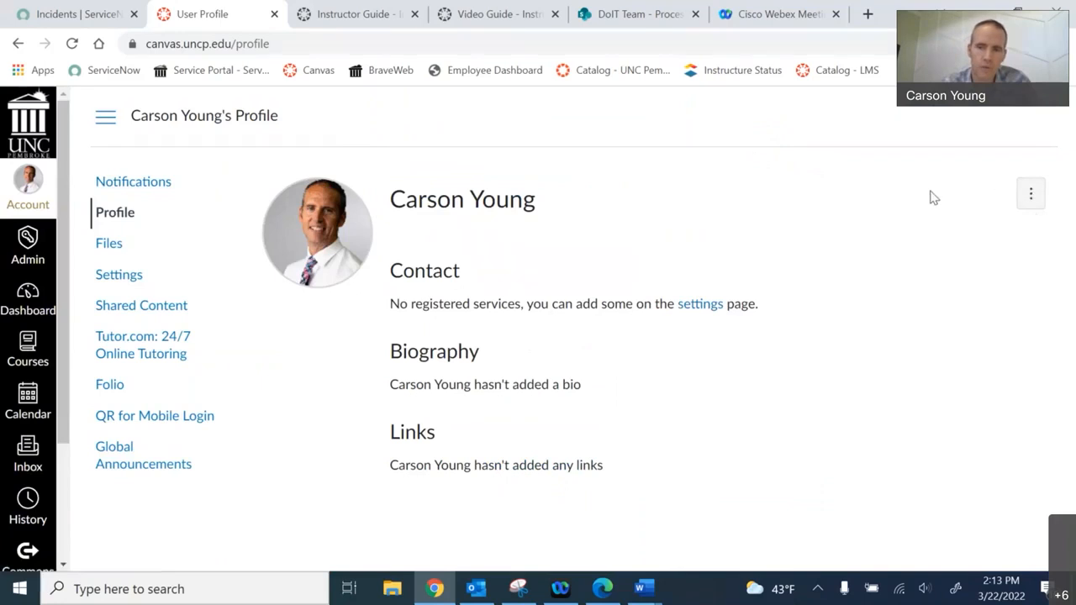
{"action": "left_click", "coordinate": [1034, 192]}
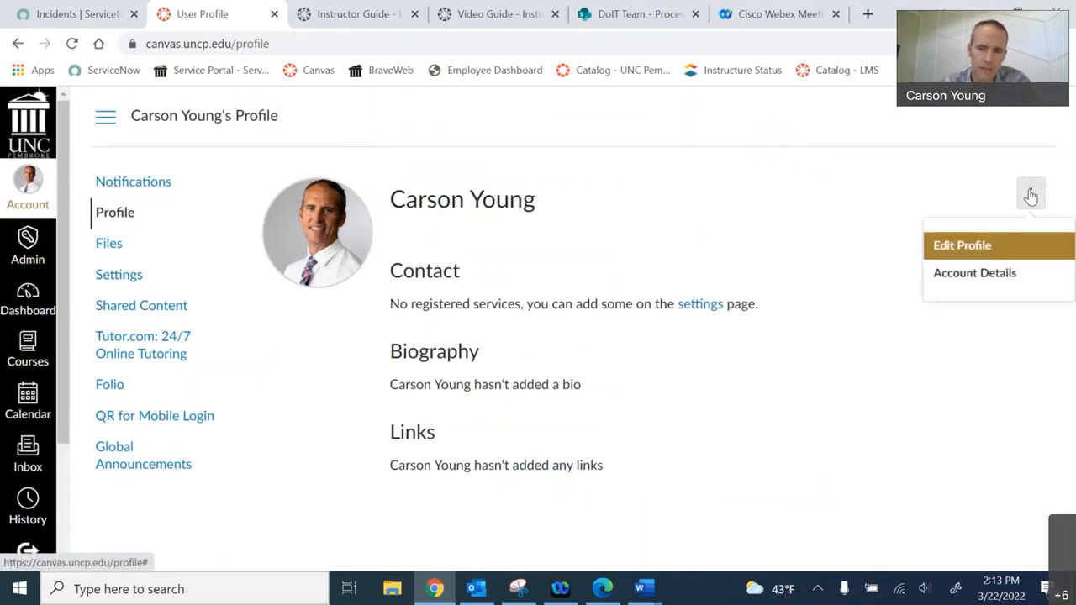
{"action": "left_click", "coordinate": [988, 249]}
{"action": "scroll", "coordinate": [712, 240], "scroll_direction": "down", "scroll_amount": 3}
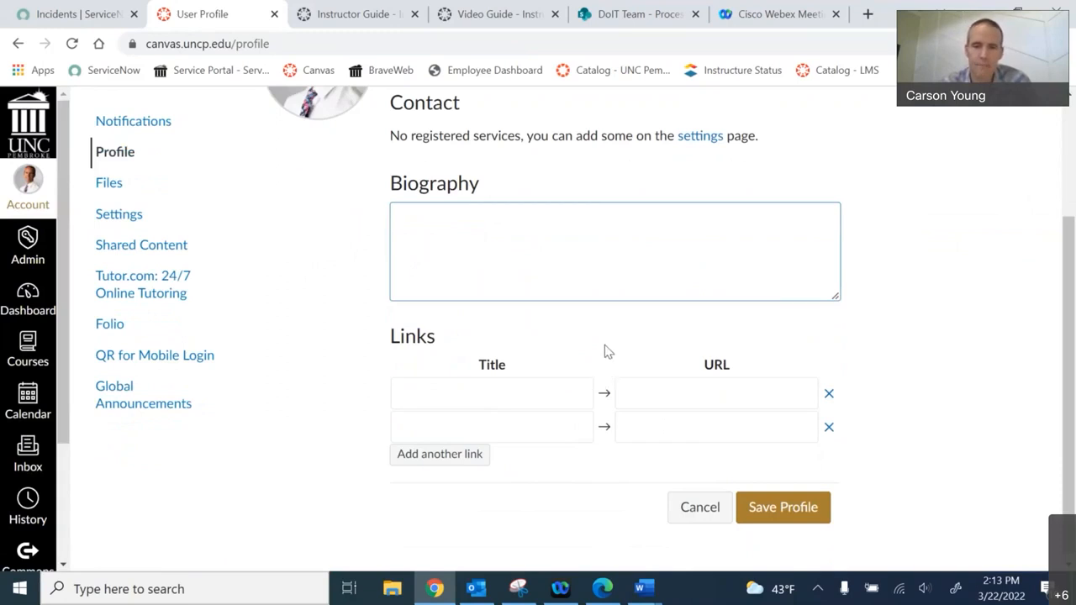
{"action": "scroll", "coordinate": [607, 352], "scroll_direction": "up", "scroll_amount": 2}
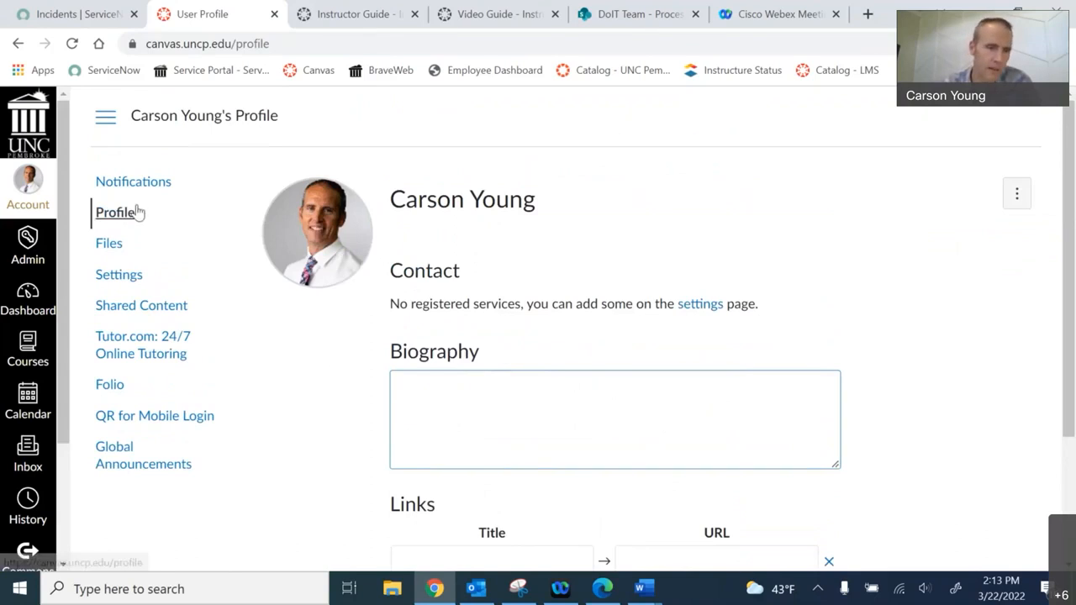
Return to the Dashboard and open the unpublished course TestCourse101
{"action": "left_click", "coordinate": [29, 298]}
{"action": "scroll", "coordinate": [447, 379], "scroll_direction": "down", "scroll_amount": 1}
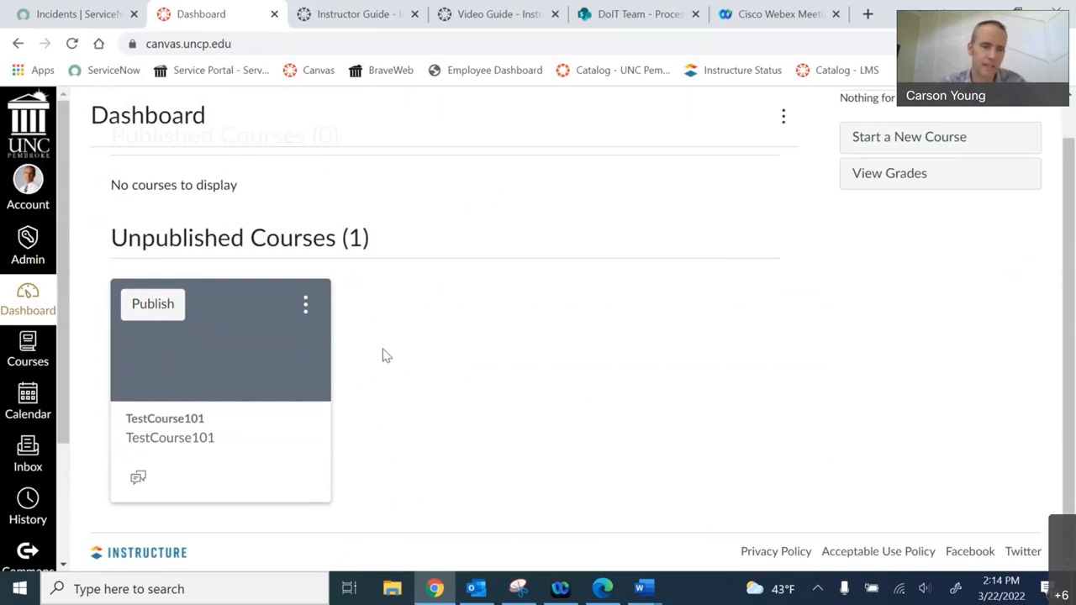
{"action": "left_click", "coordinate": [214, 368]}
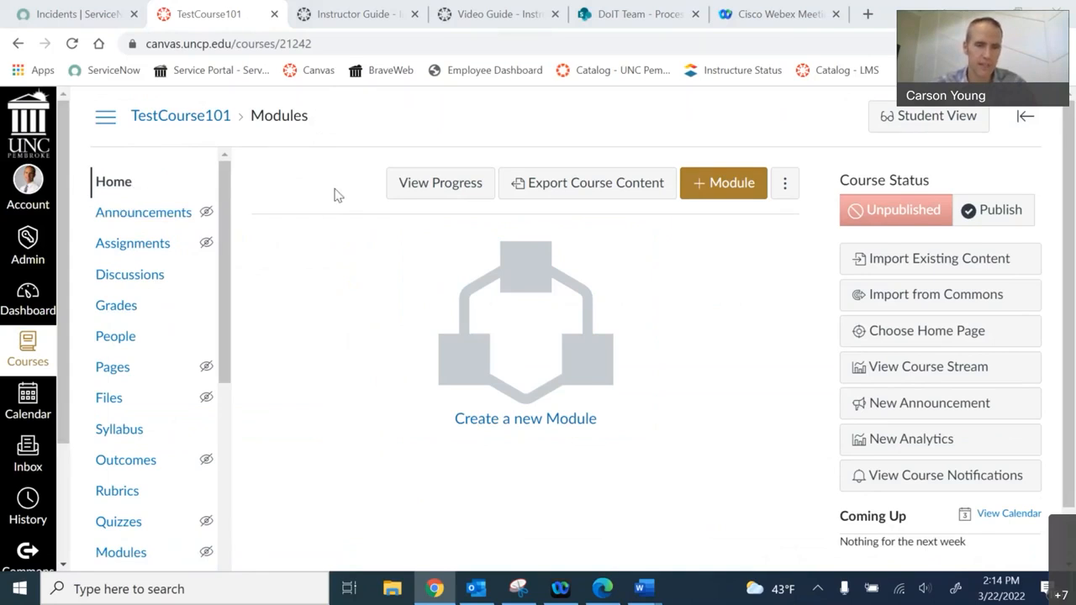
Look through the course navigation links of TestCourse101 and open the Navigation section of its course settings
{"action": "left_click_drag", "start_coordinate": [225, 269], "coordinate": [231, 372]}
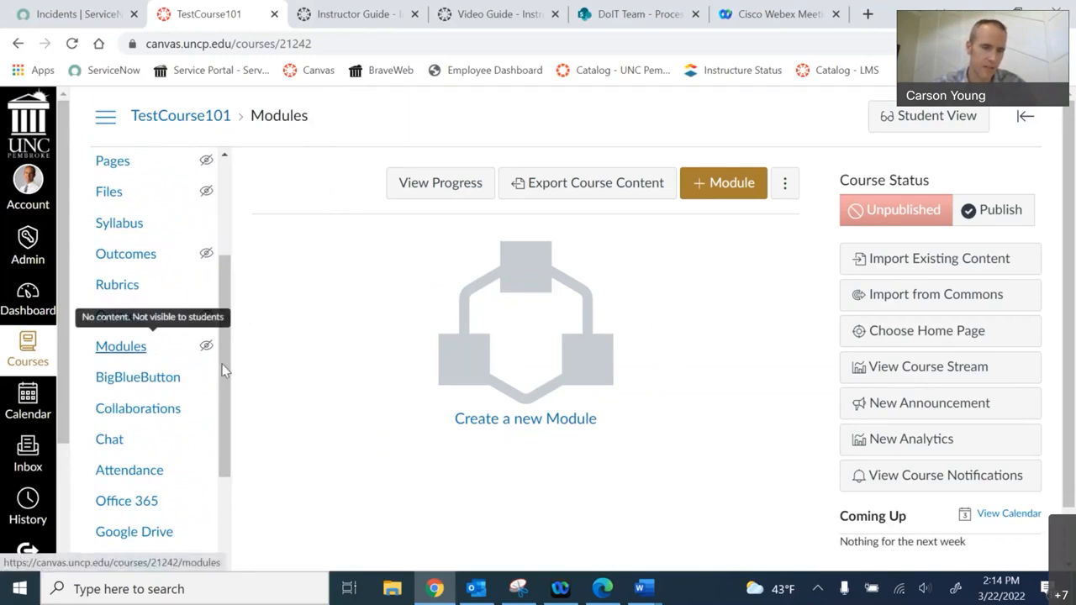
{"action": "left_click_drag", "start_coordinate": [226, 370], "coordinate": [289, 272]}
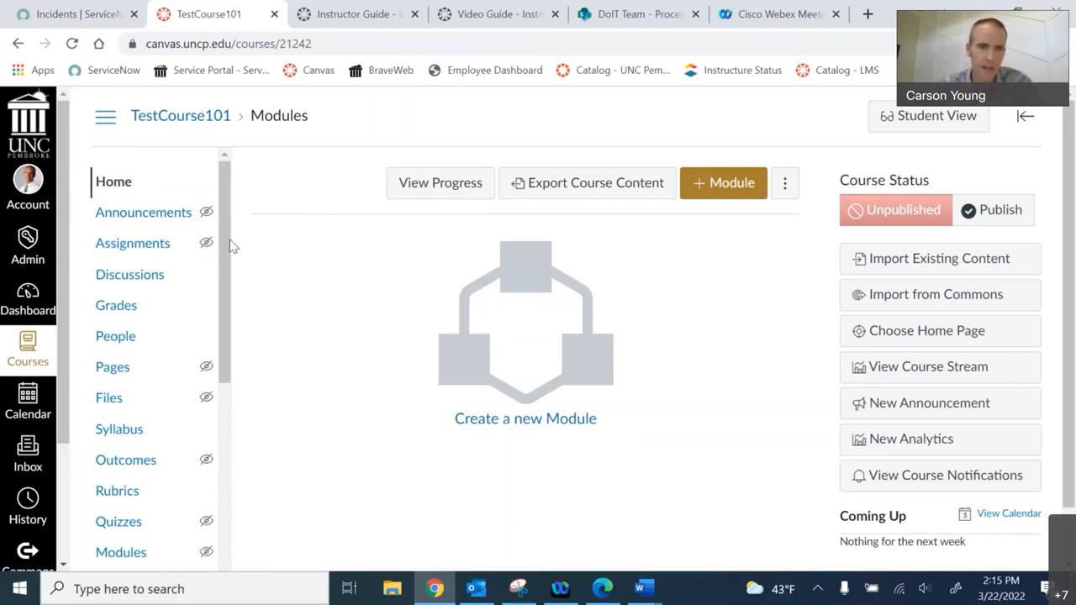
{"action": "scroll", "coordinate": [227, 239], "scroll_direction": "down", "scroll_amount": 1}
{"action": "left_click_drag", "start_coordinate": [242, 313], "coordinate": [243, 478]}
{"action": "scroll", "coordinate": [297, 323], "scroll_direction": "down", "scroll_amount": 1}
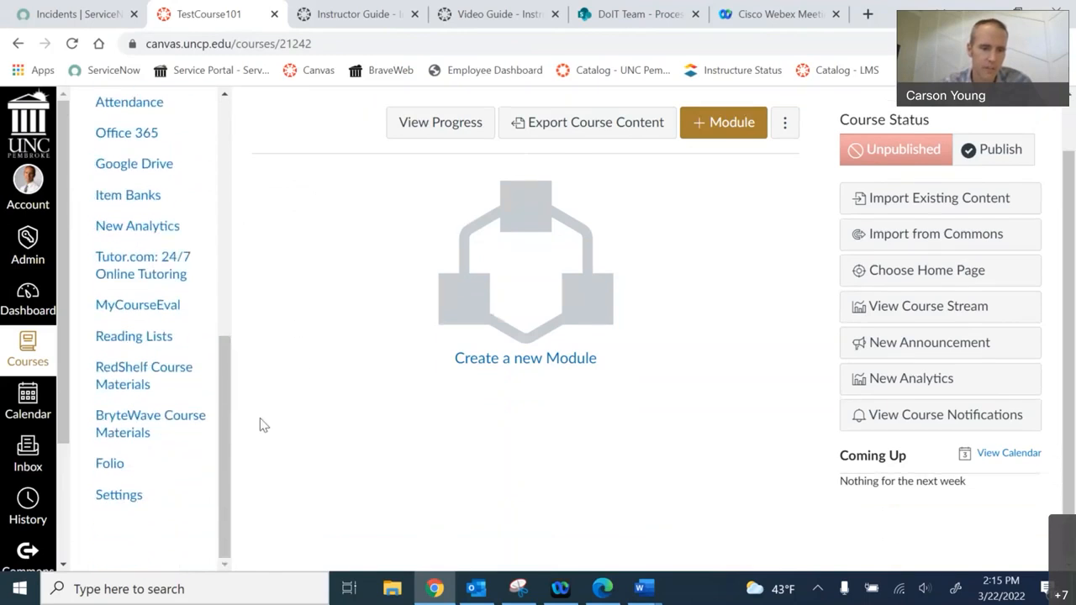
{"action": "left_click", "coordinate": [120, 498]}
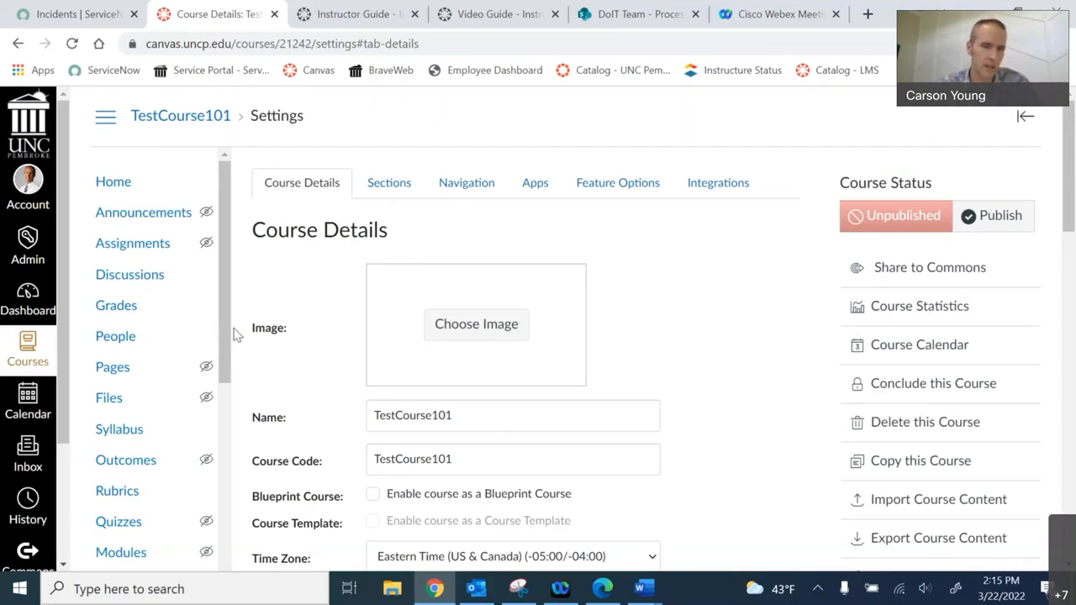
{"action": "left_click_drag", "start_coordinate": [230, 311], "coordinate": [216, 597]}
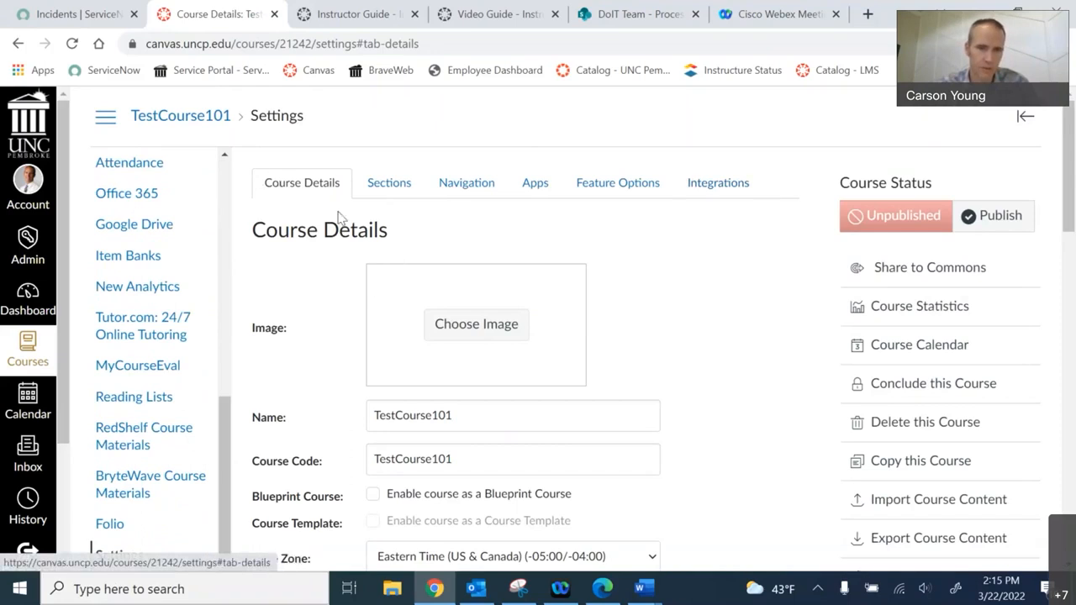
{"action": "left_click", "coordinate": [465, 189]}
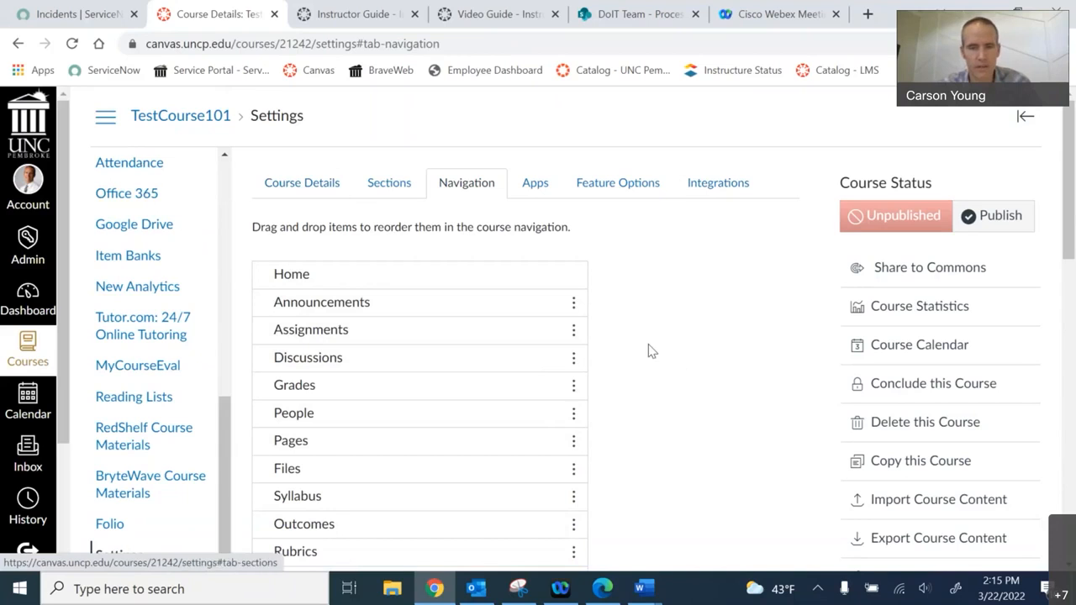
Disable the Folio item in the course navigation list
{"action": "scroll", "coordinate": [648, 344], "scroll_direction": "down", "scroll_amount": 2}
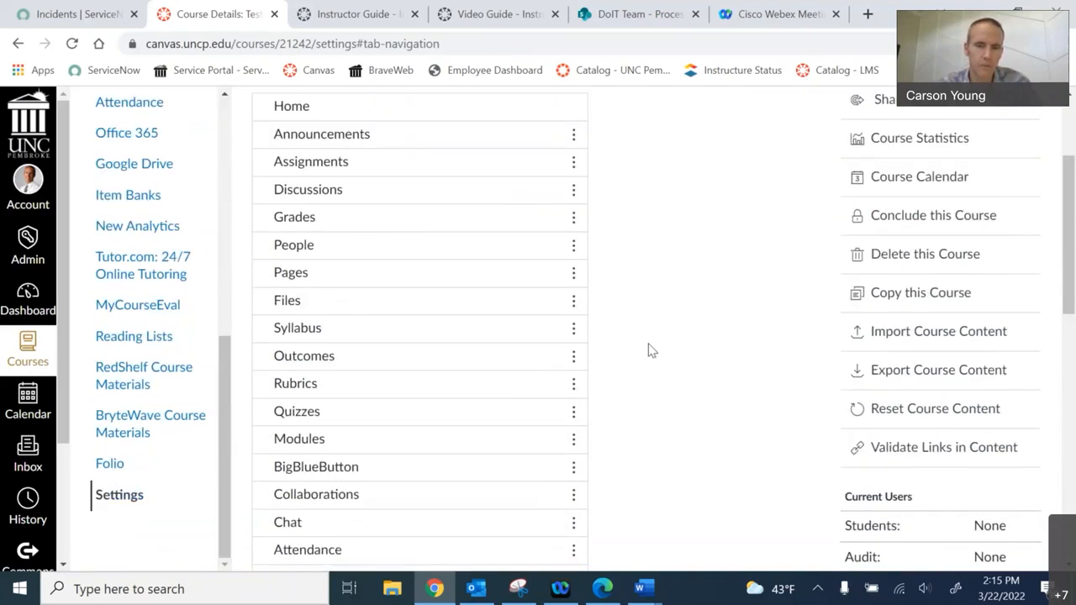
{"action": "scroll", "coordinate": [646, 346], "scroll_direction": "up", "scroll_amount": 1}
{"action": "scroll", "coordinate": [646, 335], "scroll_direction": "down", "scroll_amount": 5}
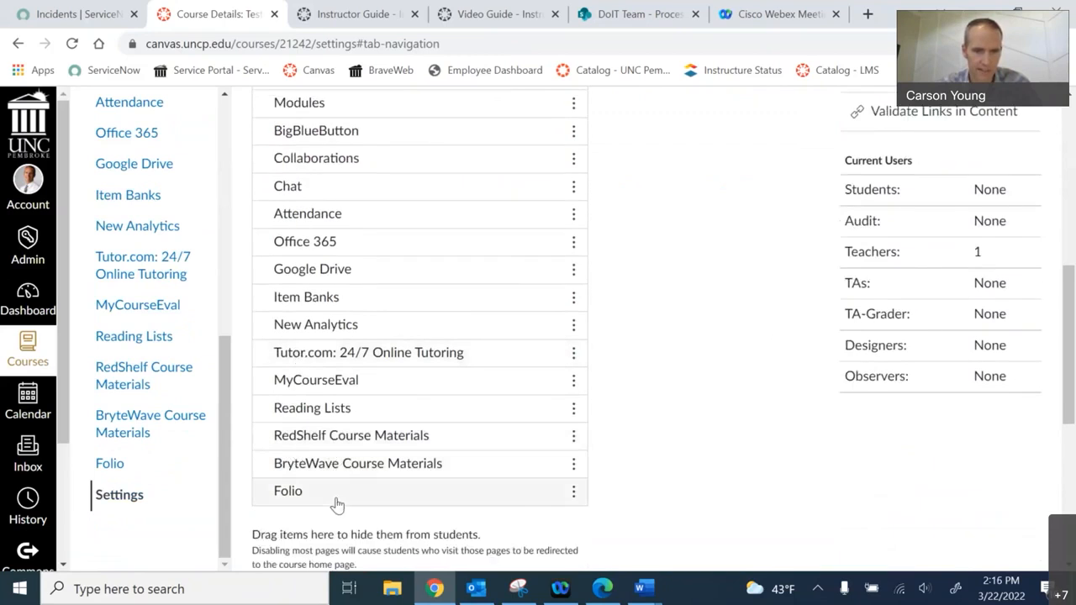
{"action": "scroll", "coordinate": [562, 502], "scroll_direction": "down", "scroll_amount": 2}
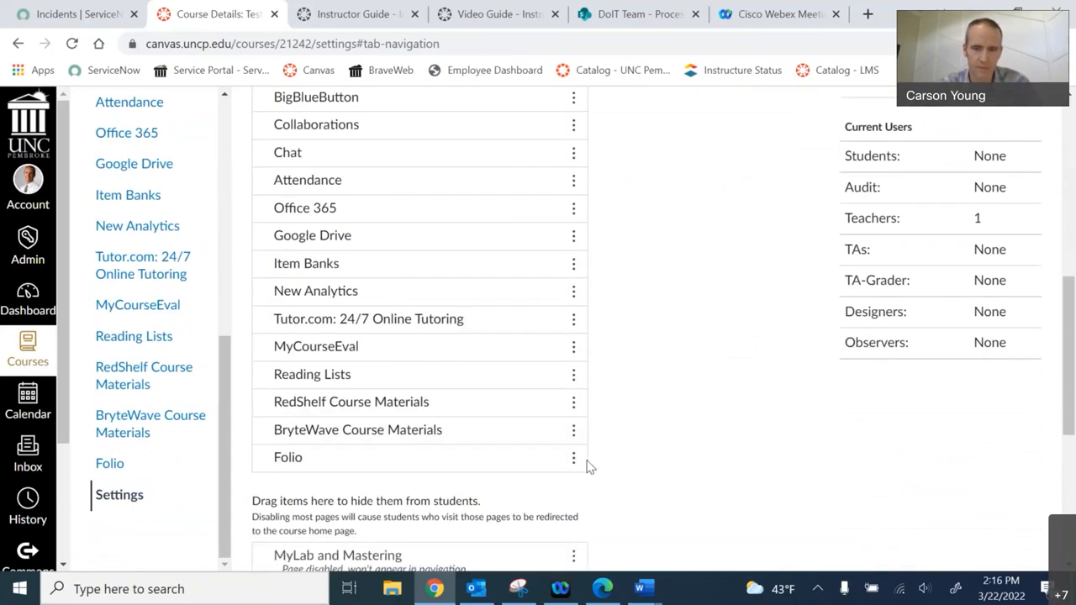
{"action": "left_click", "coordinate": [573, 327]}
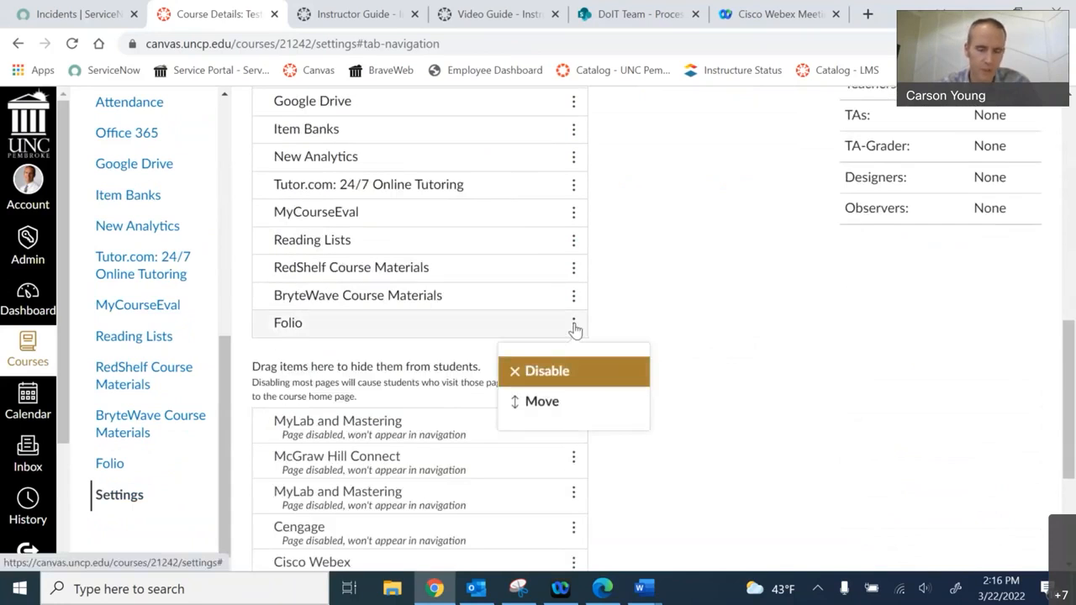
{"action": "left_click", "coordinate": [544, 372]}
{"action": "scroll", "coordinate": [636, 392], "scroll_direction": "down", "scroll_amount": 10}
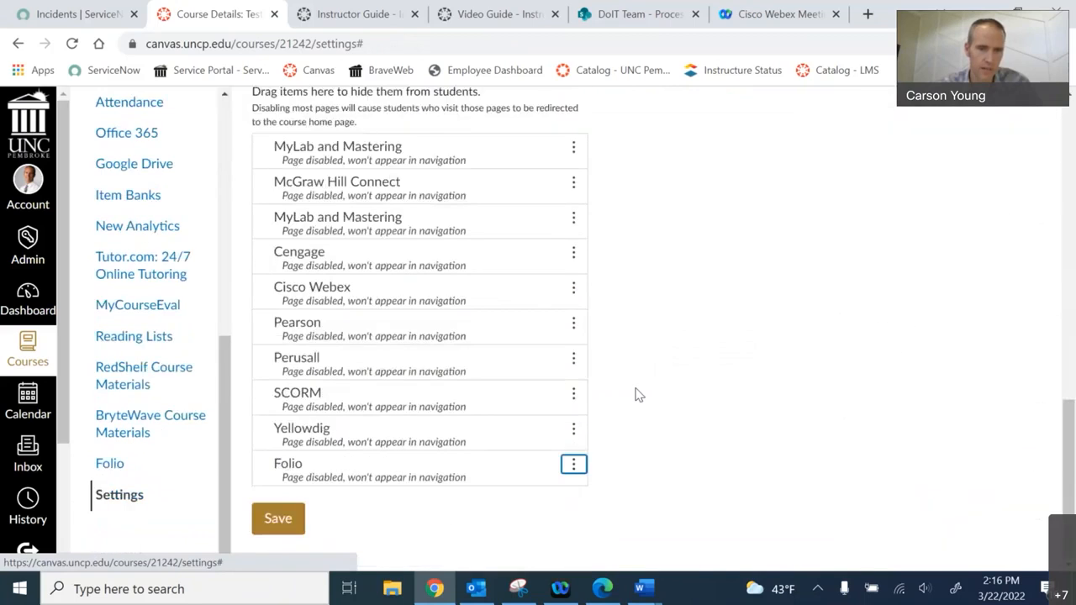
Move BryteWave Course Materials, RedShelf Course Materials, MyCourseEval and Reading Lists into the navigation items hidden from students
{"action": "scroll", "coordinate": [635, 393], "scroll_direction": "up", "scroll_amount": 1}
{"action": "scroll", "coordinate": [348, 350], "scroll_direction": "down", "scroll_amount": 1}
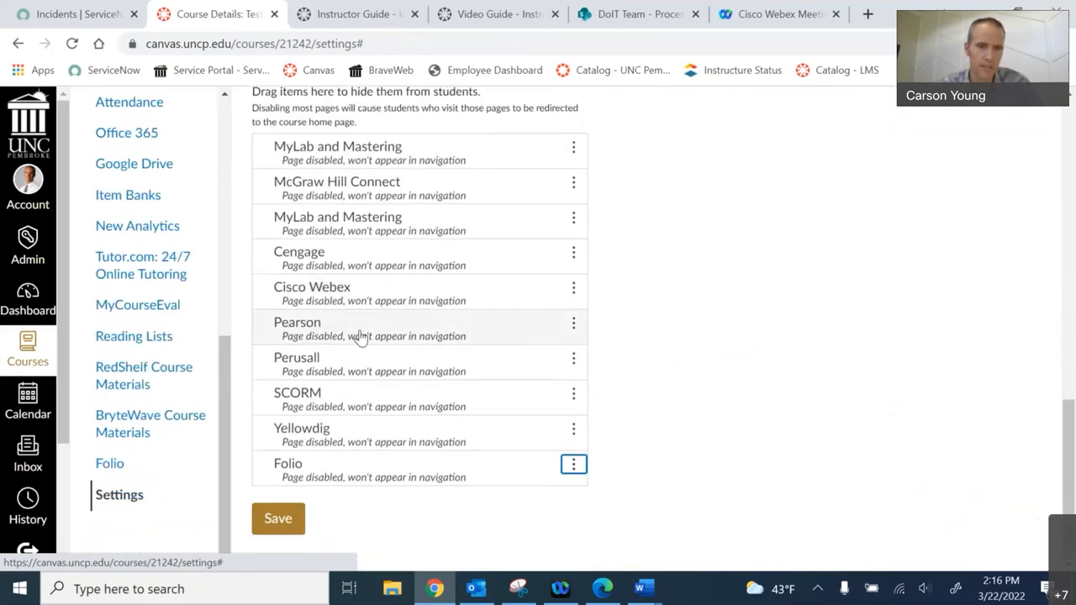
{"action": "scroll", "coordinate": [373, 233], "scroll_direction": "up", "scroll_amount": 2}
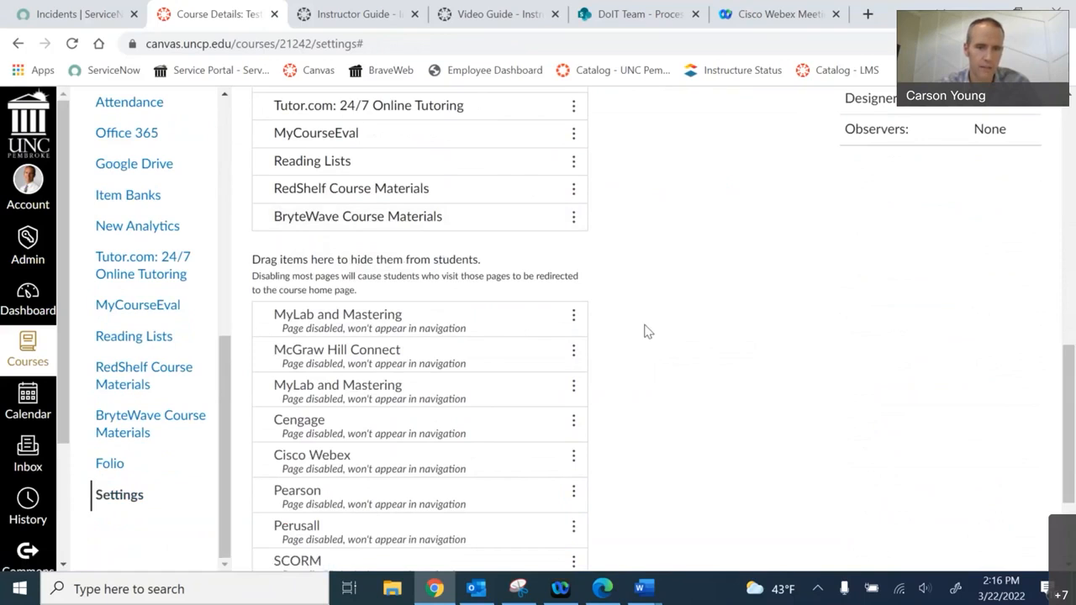
{"action": "scroll", "coordinate": [480, 328], "scroll_direction": "up", "scroll_amount": 2}
{"action": "scroll", "coordinate": [463, 233], "scroll_direction": "down", "scroll_amount": 2}
{"action": "left_click_drag", "start_coordinate": [468, 220], "coordinate": [468, 315]}
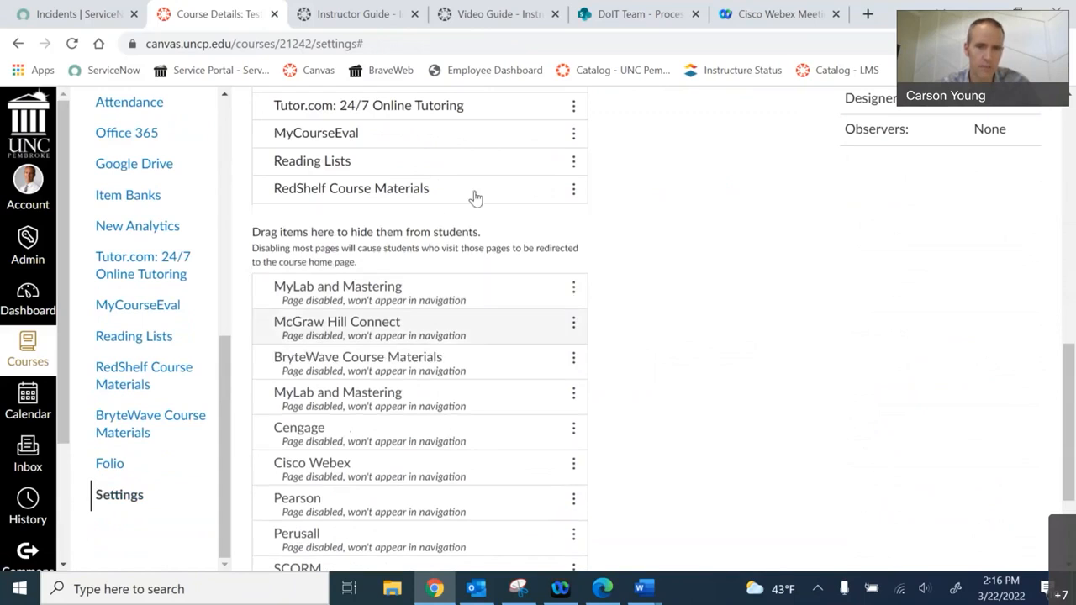
{"action": "left_click_drag", "start_coordinate": [475, 192], "coordinate": [480, 303]}
{"action": "left_click_drag", "start_coordinate": [480, 159], "coordinate": [484, 286]}
{"action": "scroll", "coordinate": [608, 355], "scroll_direction": "up", "scroll_amount": 5}
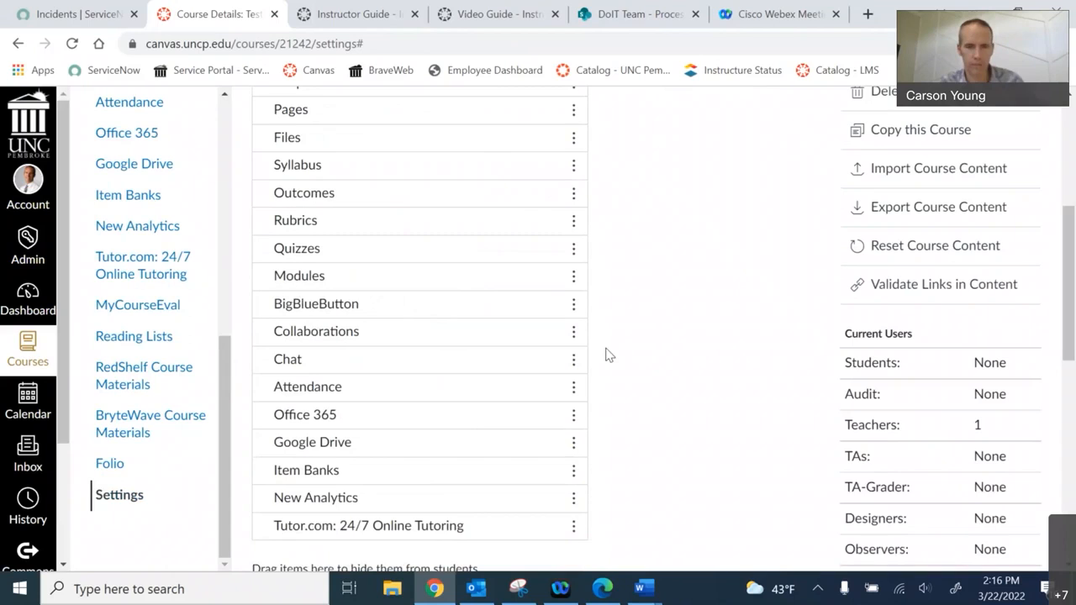
Enable the first MyLab and Mastering item and McGraw Hill Connect by placing them above Tutor.com: 24/7 Online Tutoring in the course navigation
{"action": "scroll", "coordinate": [616, 351], "scroll_direction": "down", "scroll_amount": 1}
{"action": "scroll", "coordinate": [617, 352], "scroll_direction": "down", "scroll_amount": 3}
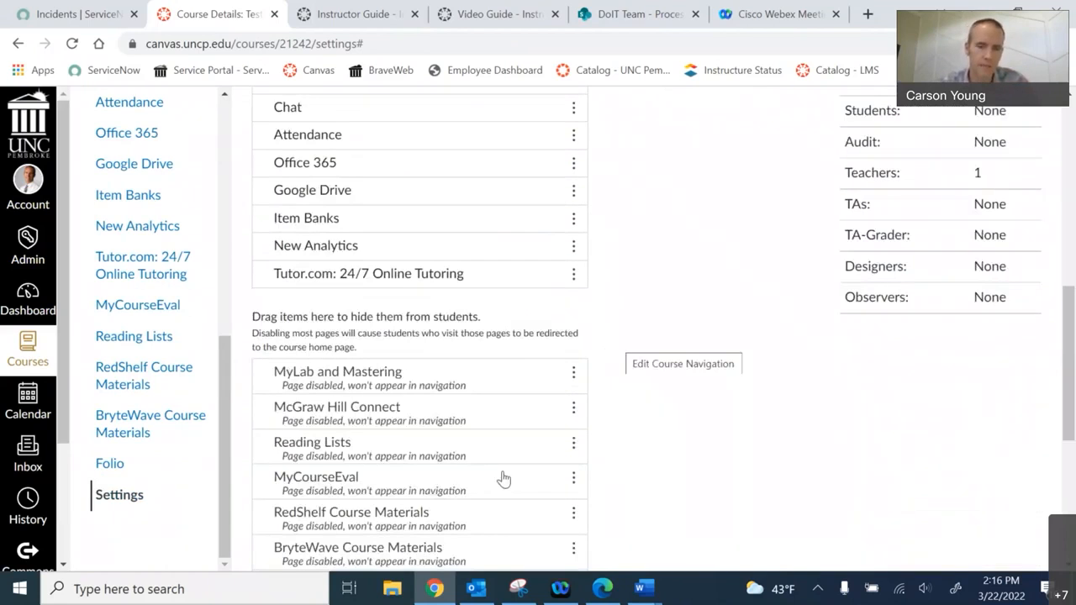
{"action": "left_click_drag", "start_coordinate": [506, 380], "coordinate": [502, 273]}
{"action": "left_click_drag", "start_coordinate": [495, 404], "coordinate": [502, 294]}
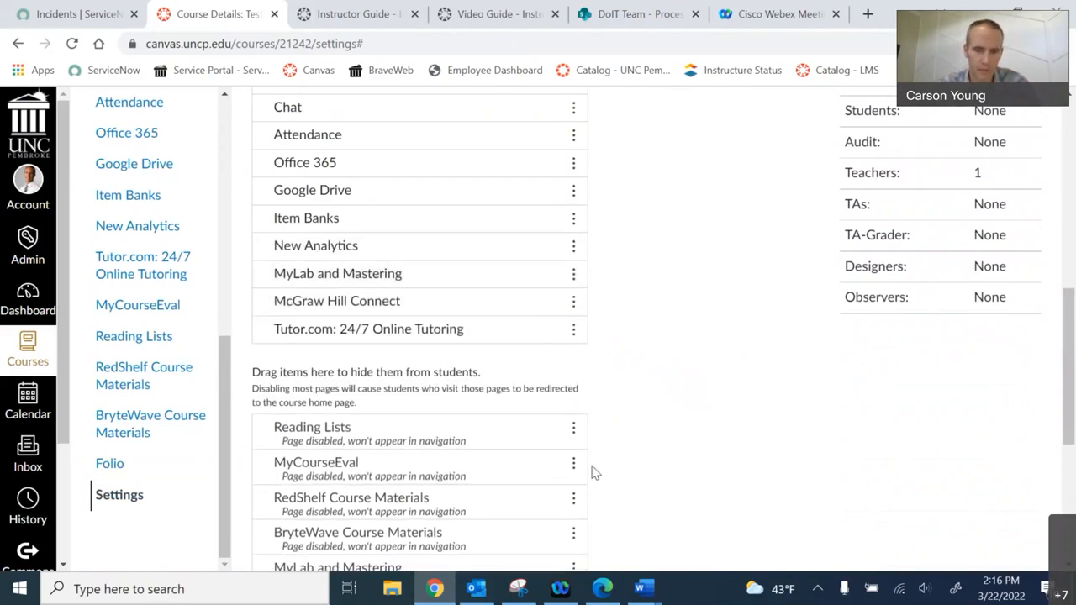
Open the placement options for moving Reading Lists and cancel the move
{"action": "left_click", "coordinate": [573, 429]}
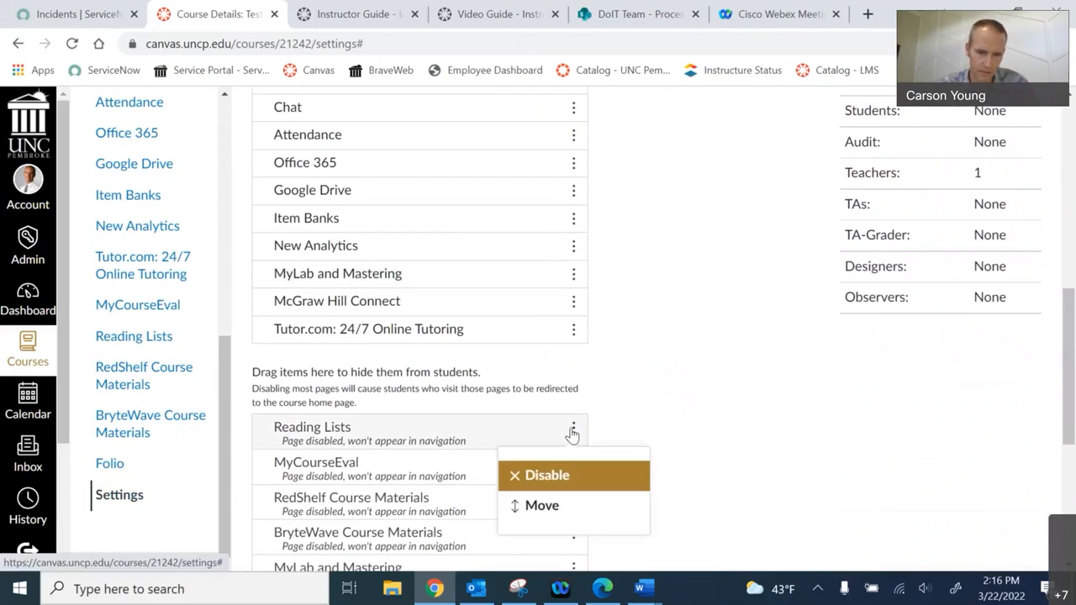
{"action": "left_click", "coordinate": [540, 505]}
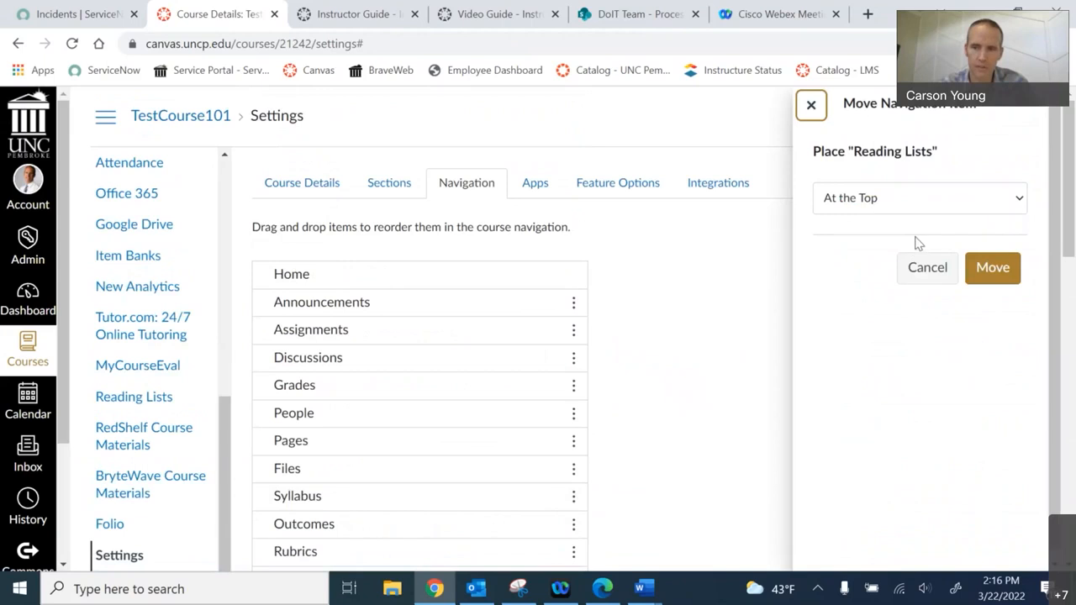
{"action": "left_click", "coordinate": [927, 271]}
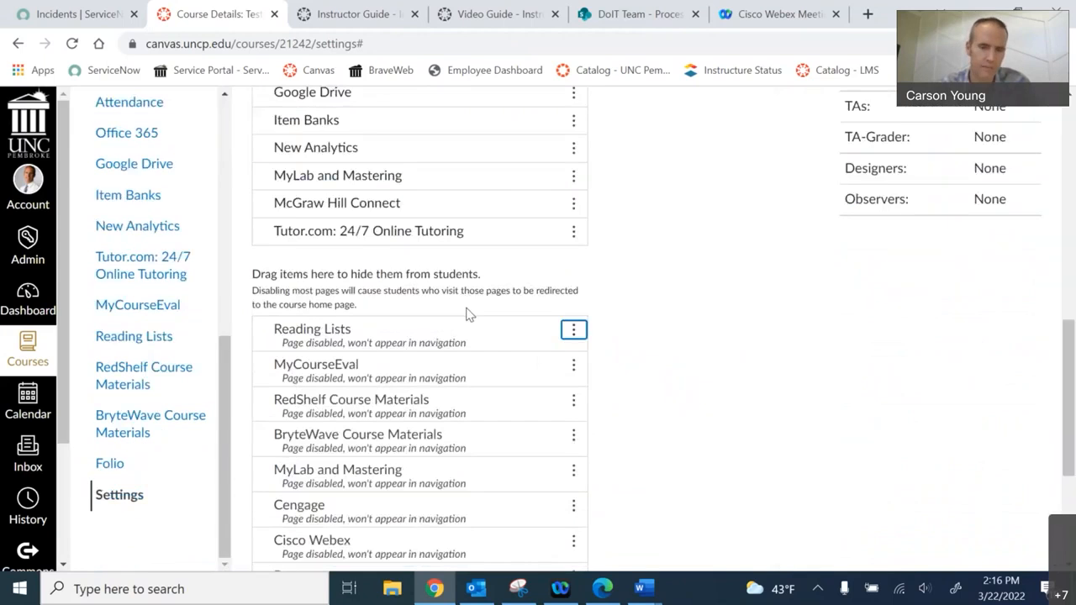
Review the rearranged course navigation list and save the navigation changes
{"action": "scroll", "coordinate": [471, 392], "scroll_direction": "down", "scroll_amount": 3}
{"action": "scroll", "coordinate": [473, 394], "scroll_direction": "up", "scroll_amount": 10}
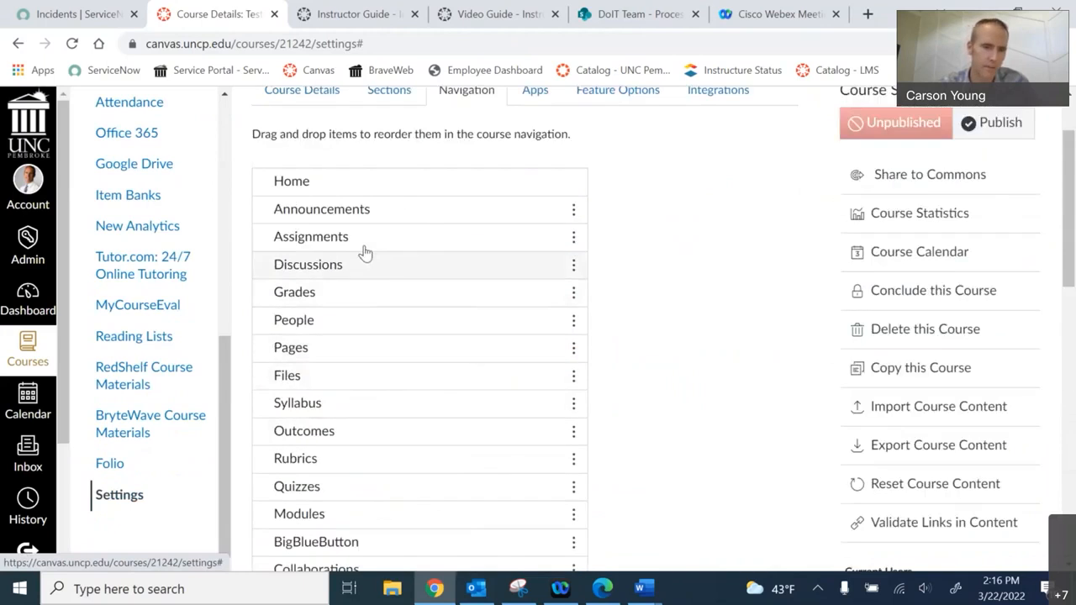
{"action": "scroll", "coordinate": [348, 233], "scroll_direction": "up", "scroll_amount": 2}
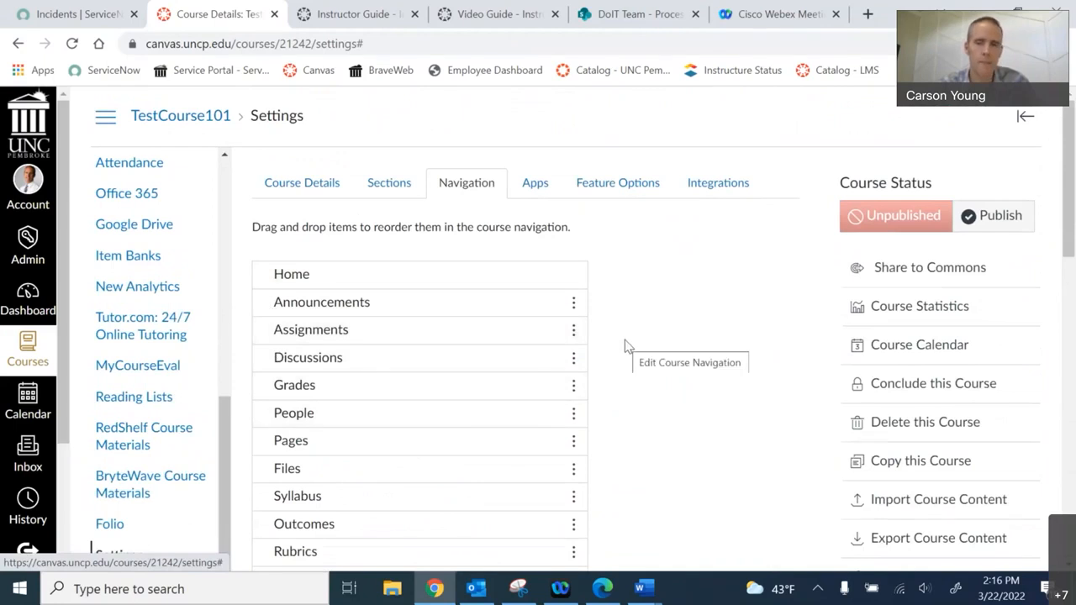
{"action": "scroll", "coordinate": [603, 362], "scroll_direction": "down", "scroll_amount": 2}
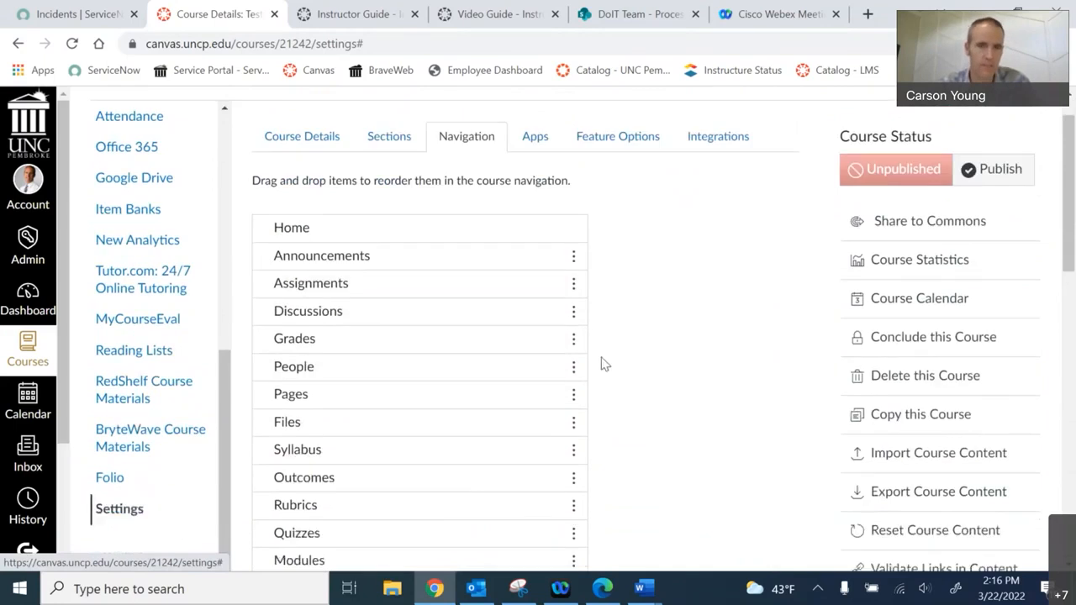
{"action": "scroll", "coordinate": [645, 361], "scroll_direction": "up", "scroll_amount": 1}
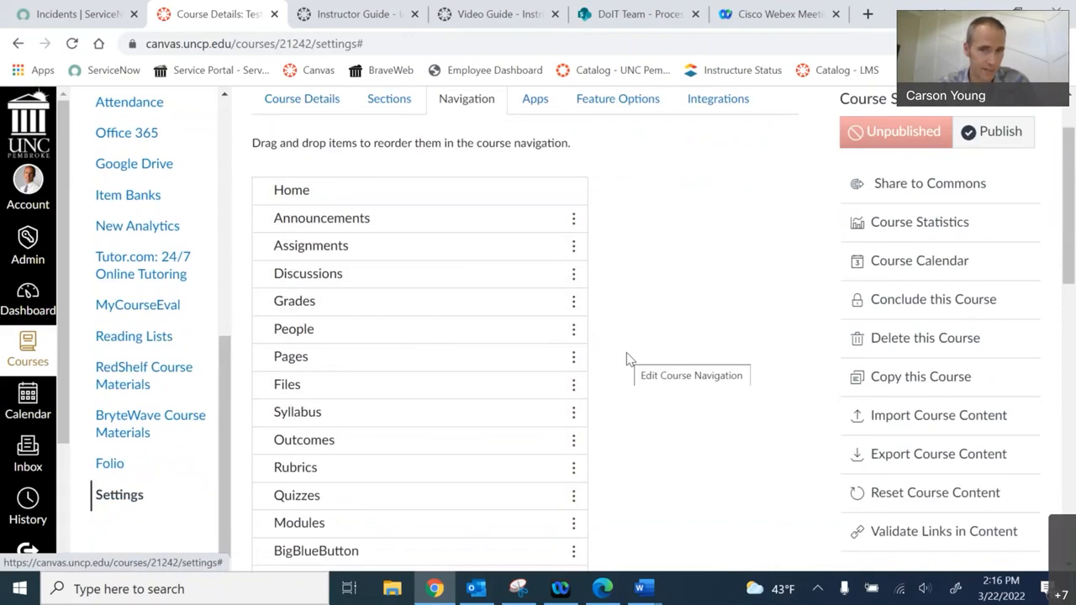
{"action": "scroll", "coordinate": [627, 352], "scroll_direction": "down", "scroll_amount": 15}
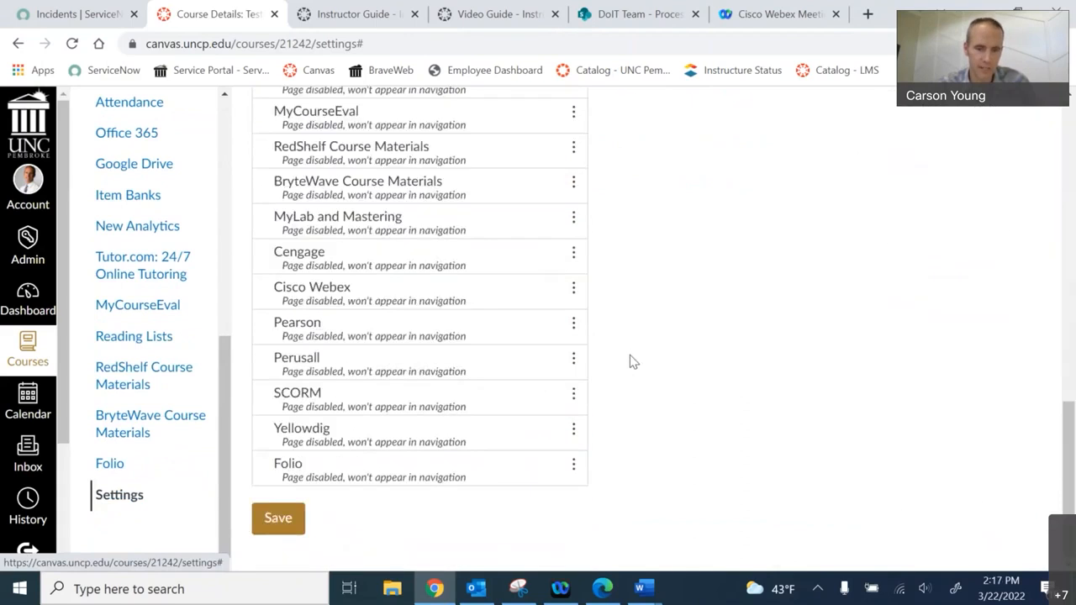
{"action": "left_click", "coordinate": [277, 519]}
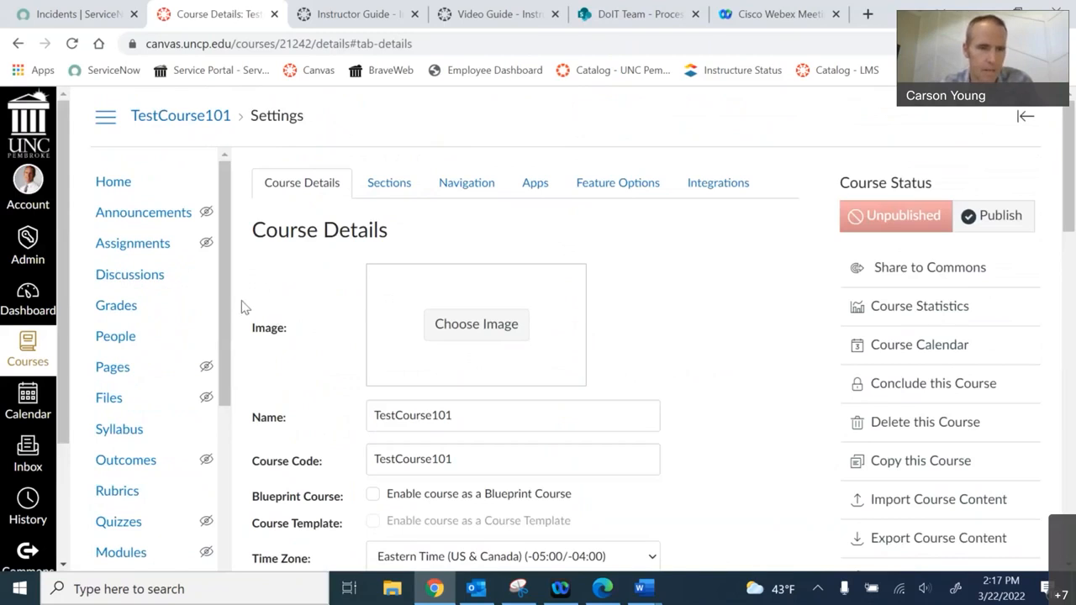
{"action": "scroll", "coordinate": [208, 326], "scroll_direction": "down", "scroll_amount": 2}
{"action": "scroll", "coordinate": [208, 326], "scroll_direction": "up", "scroll_amount": 2}
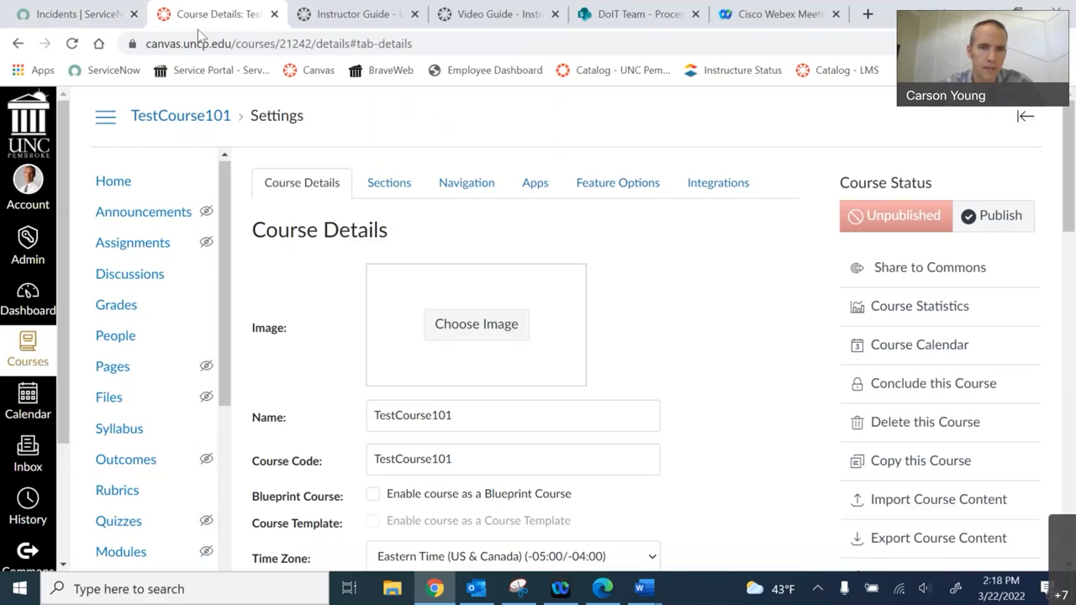
Copy the course ID 21242 from the web address of TestCourse101
{"action": "double_click", "coordinate": [292, 43]}
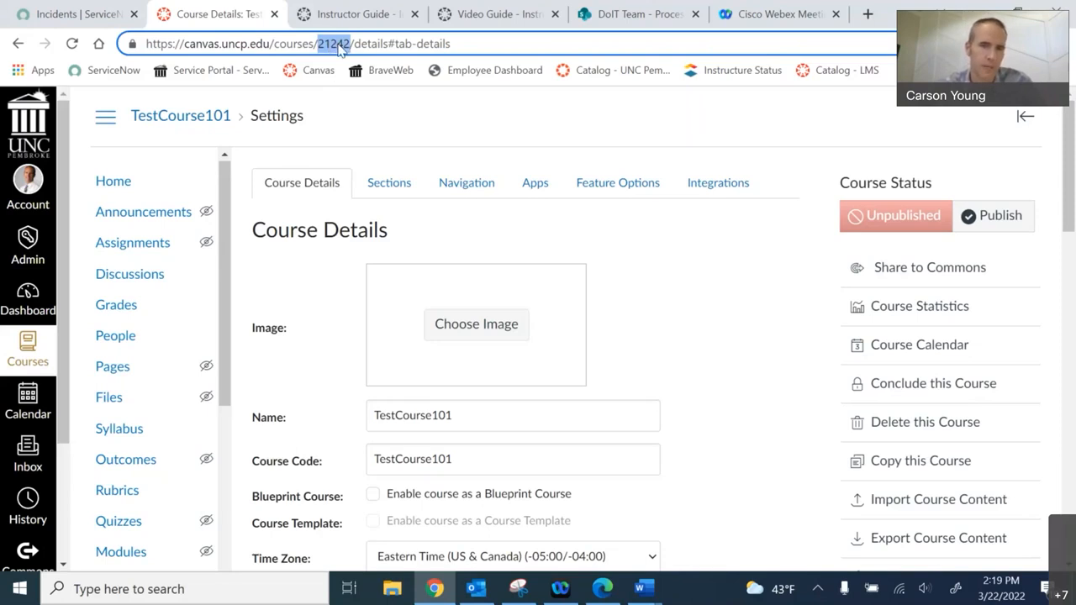
{"action": "right_click", "coordinate": [339, 48]}
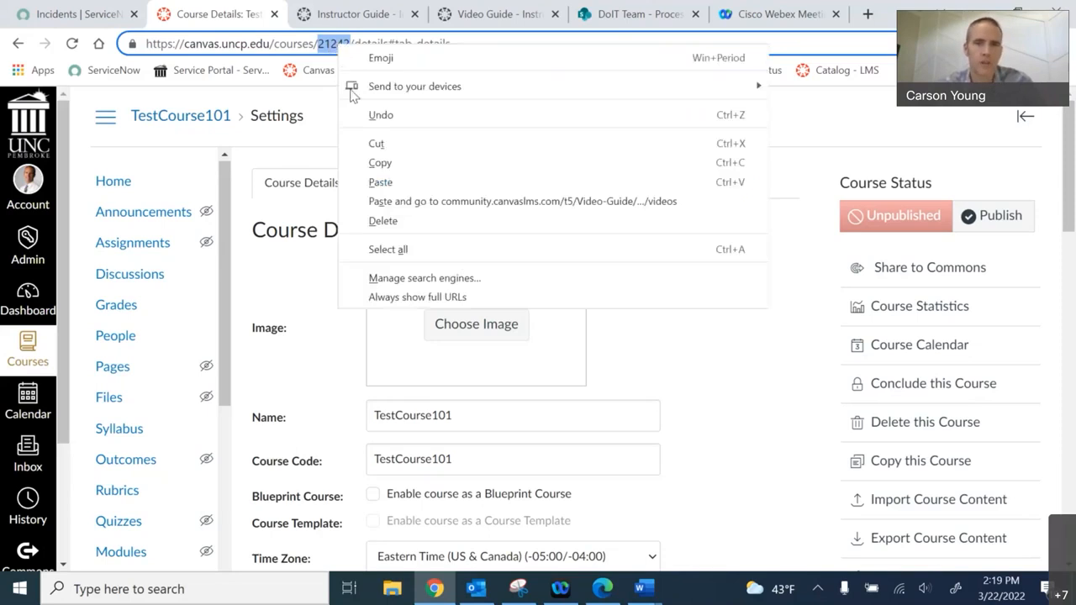
{"action": "left_click", "coordinate": [418, 162]}
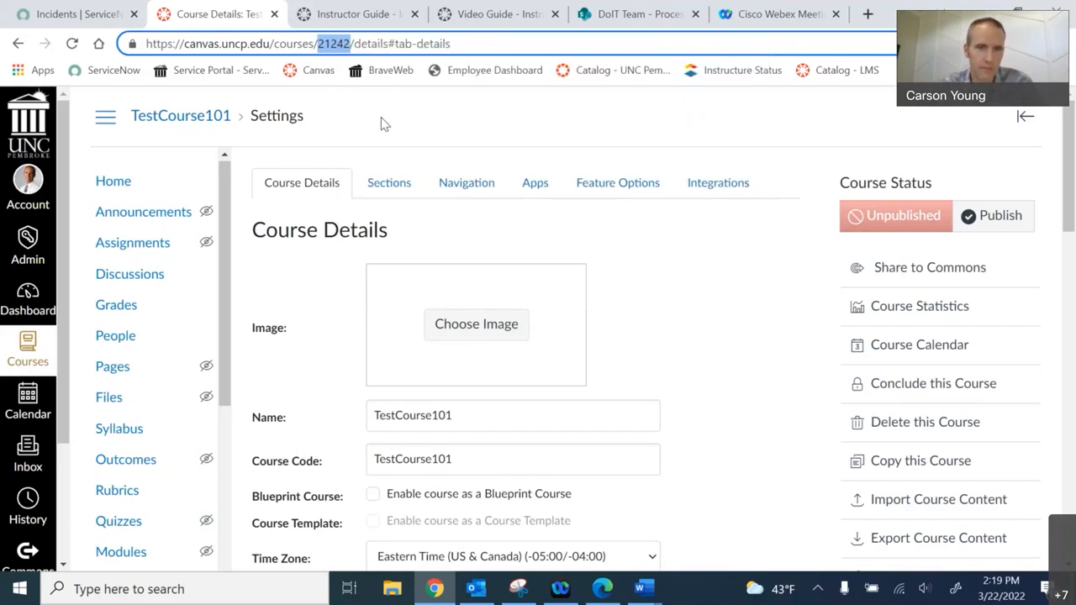
Duplicate the TestCourse101 browser tab and open Development course 001 in it from the UNC Pembroke admin course list
{"action": "right_click", "coordinate": [213, 12]}
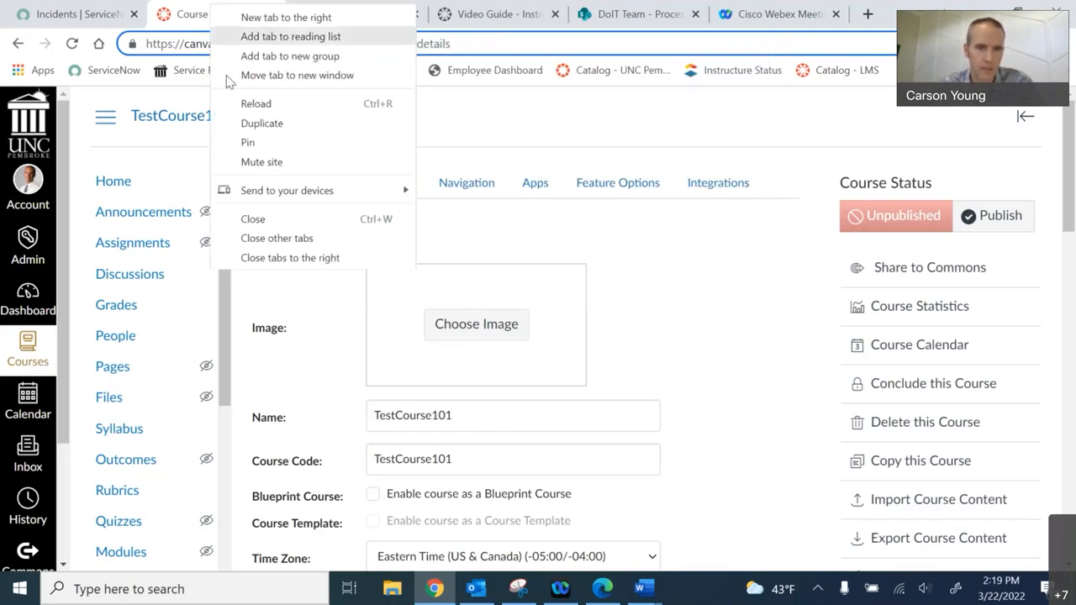
{"action": "left_click", "coordinate": [263, 124]}
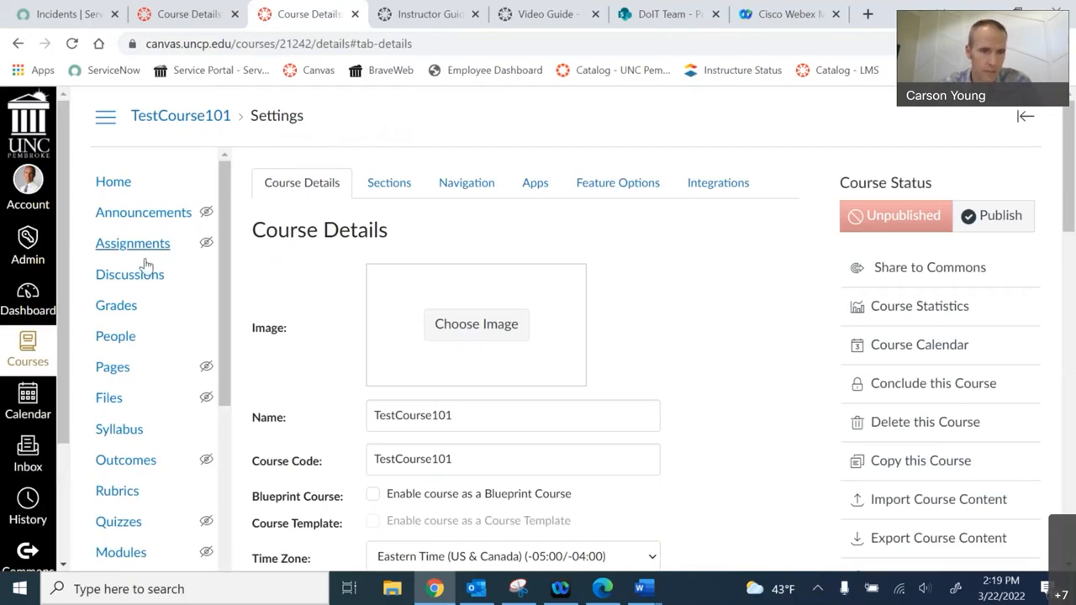
{"action": "left_click", "coordinate": [27, 236]}
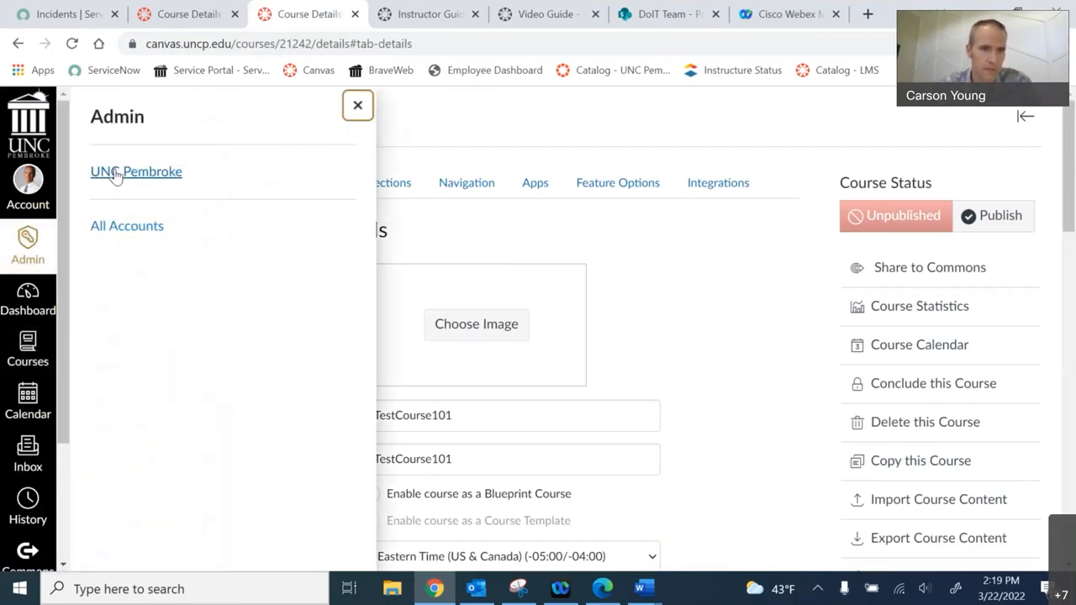
{"action": "left_click", "coordinate": [117, 175]}
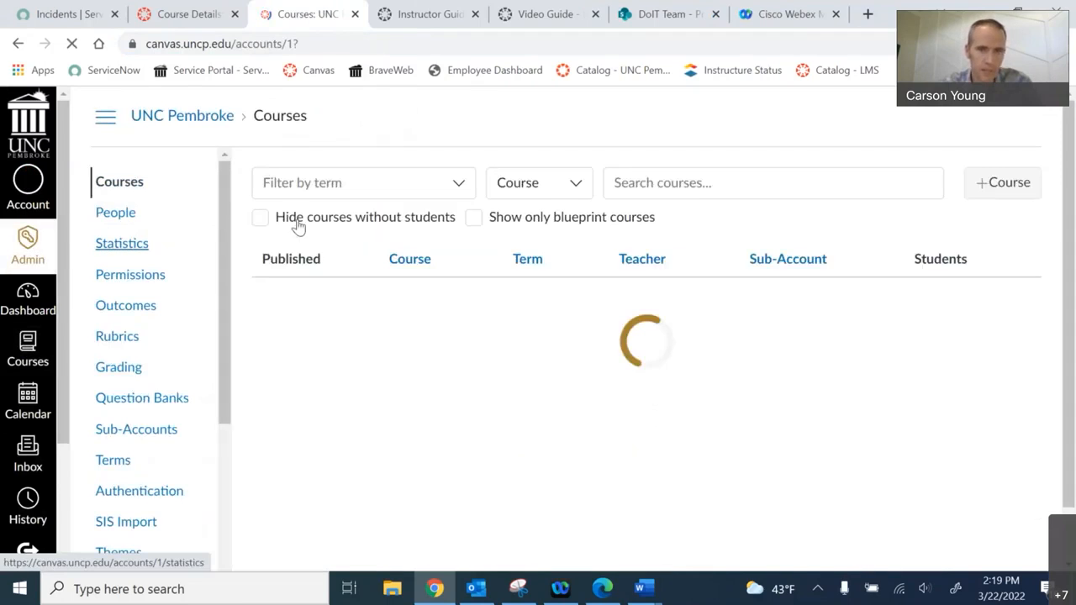
{"action": "left_click", "coordinate": [397, 172]}
{"action": "left_click", "coordinate": [450, 126]}
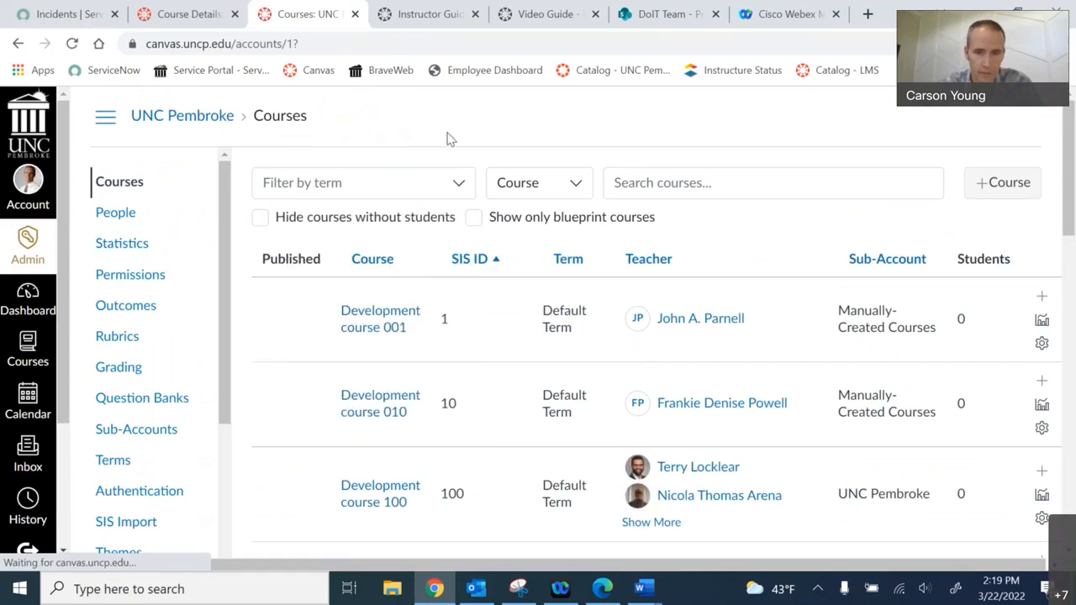
{"action": "left_click", "coordinate": [385, 318]}
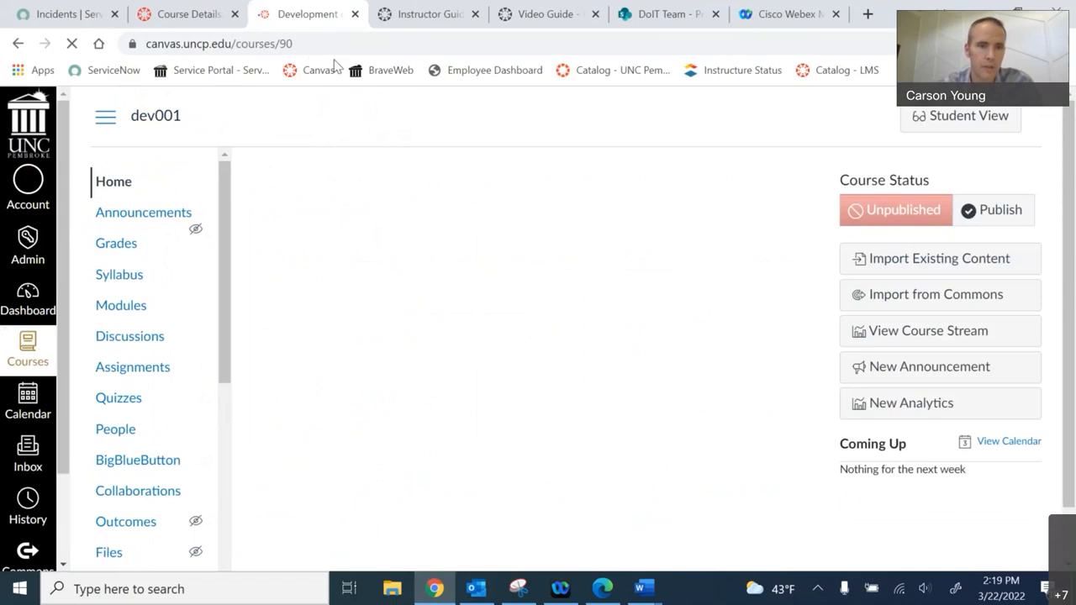
Copy the course ID 90 from the web address of Development course 001
{"action": "double_click", "coordinate": [285, 45]}
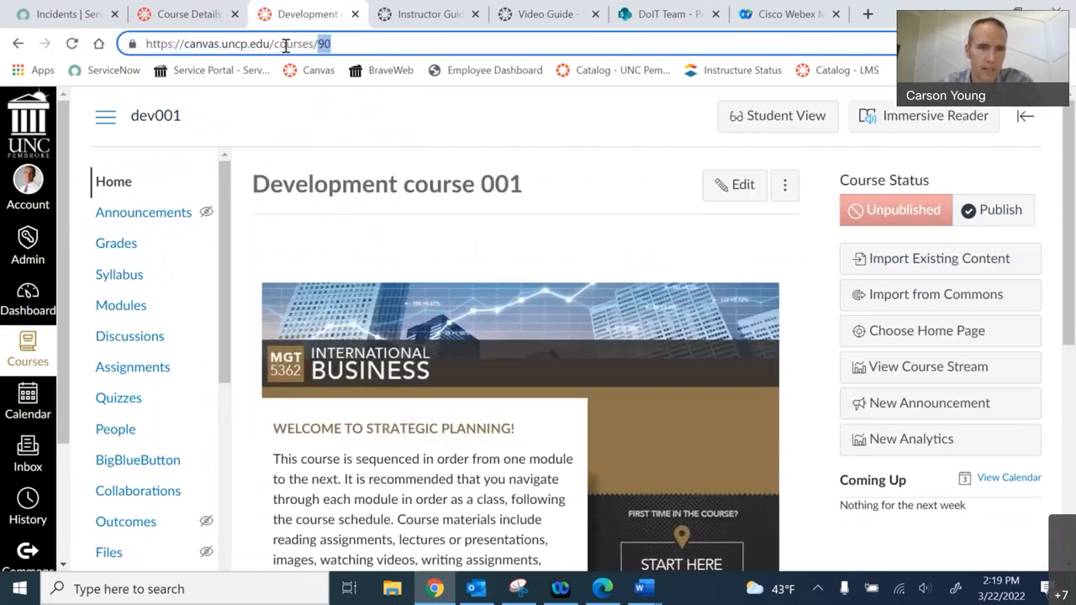
{"action": "right_click", "coordinate": [323, 45]}
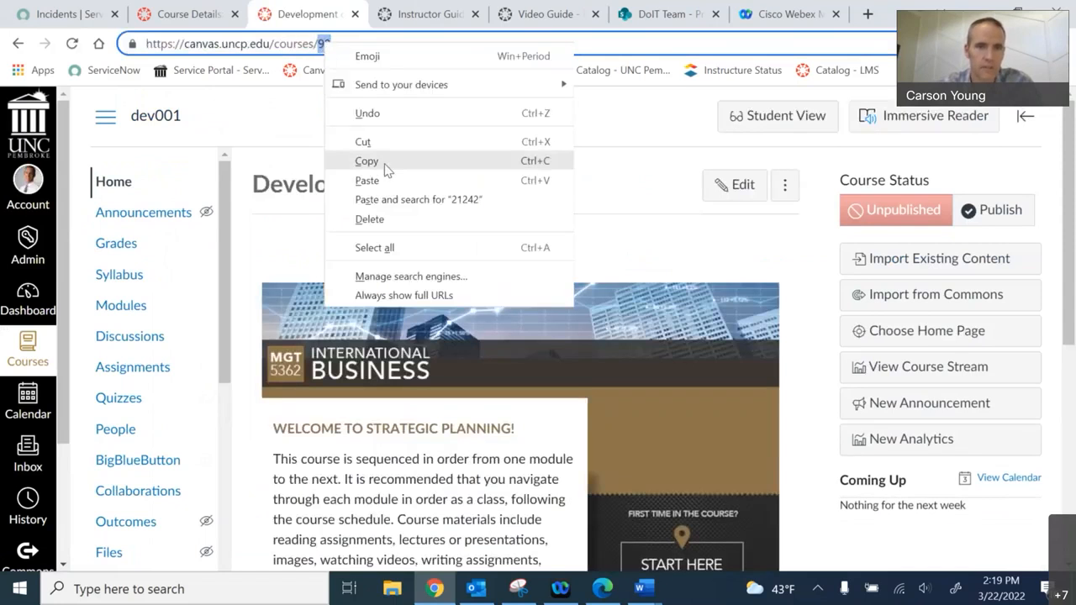
{"action": "left_click", "coordinate": [369, 160]}
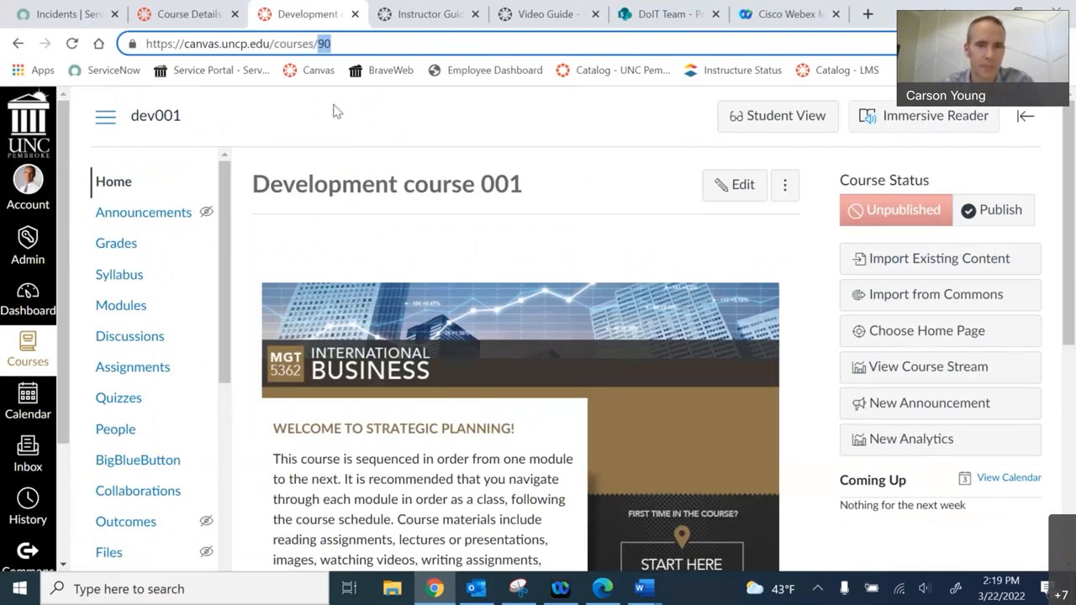
Return to the TestCourse101 settings, open Import Course Content and close the import help pane
{"action": "left_click", "coordinate": [189, 13]}
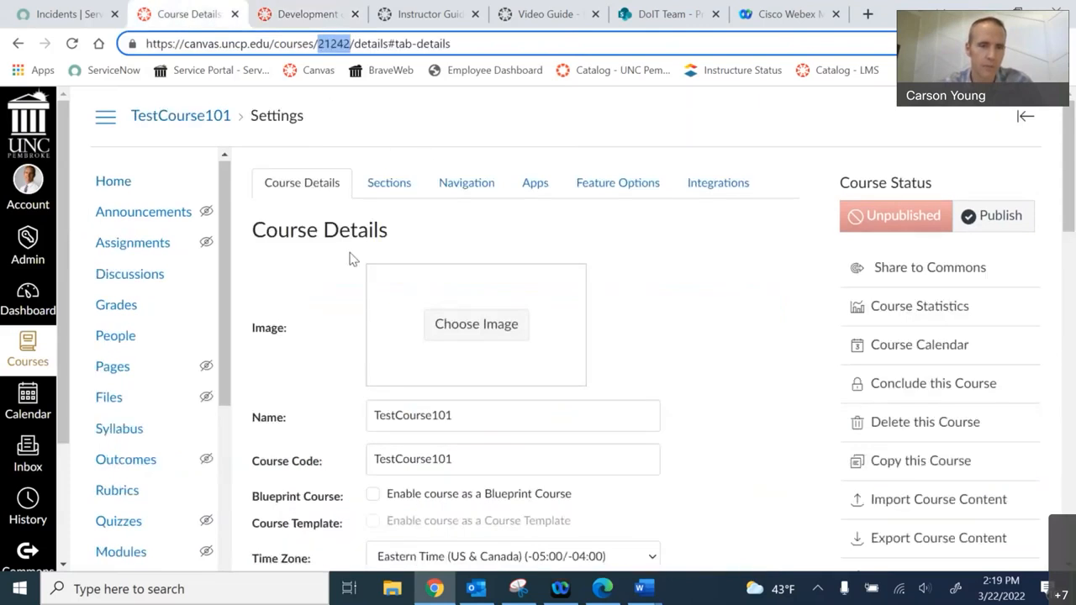
{"action": "scroll", "coordinate": [180, 312], "scroll_direction": "down", "scroll_amount": 5}
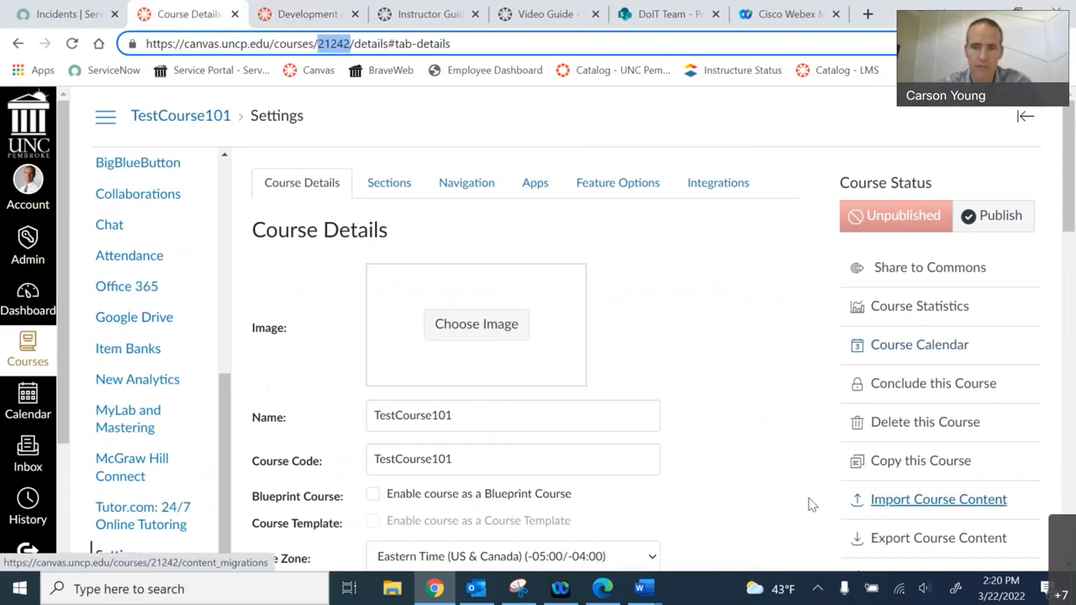
{"action": "left_click", "coordinate": [934, 503]}
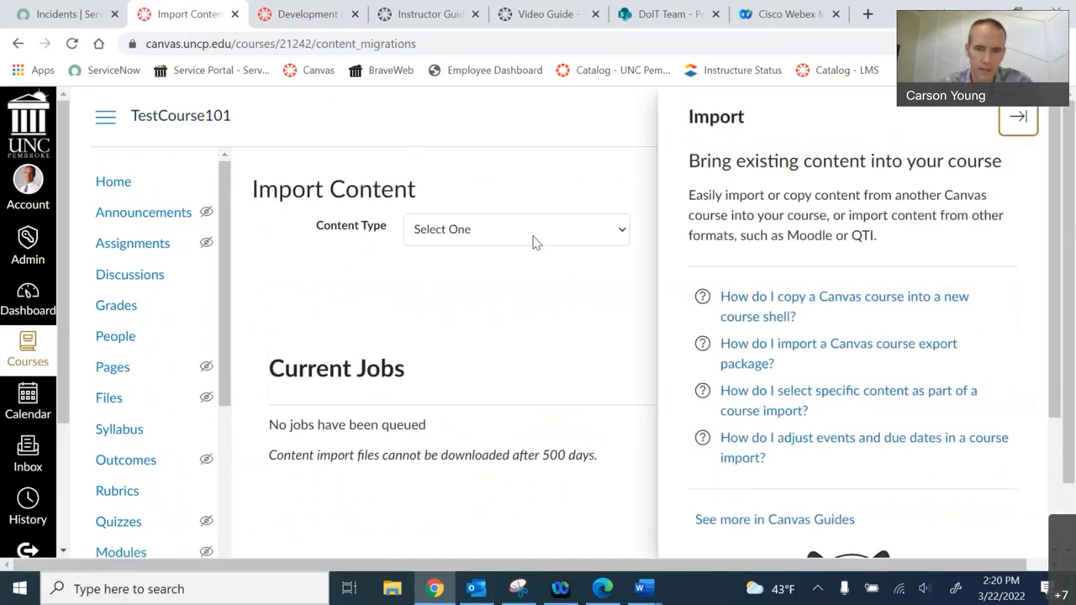
{"action": "left_click", "coordinate": [1018, 118]}
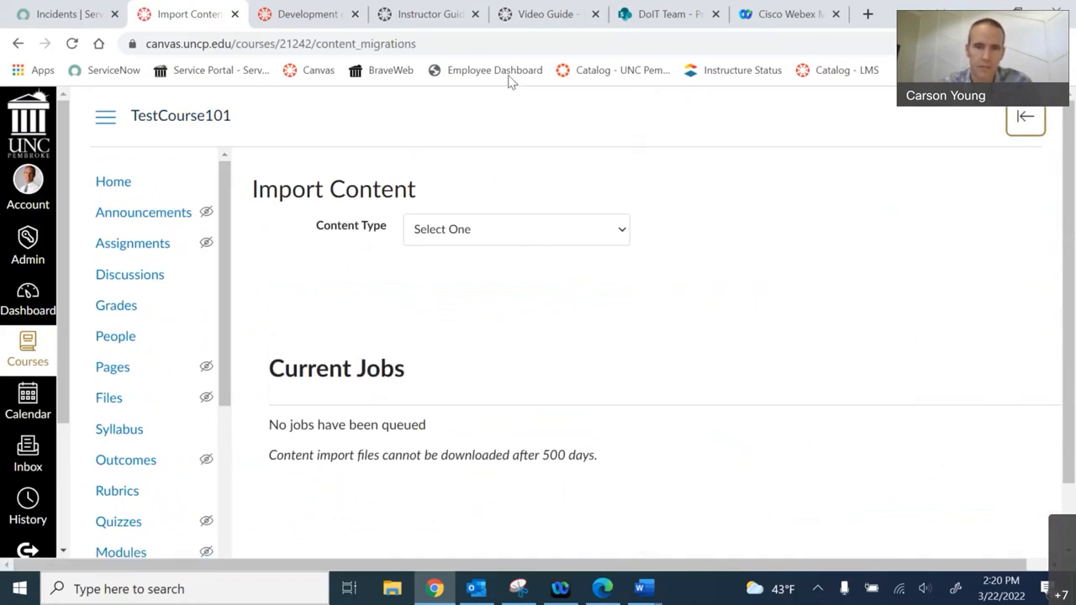
Set the import content type to Copy a Canvas Course and search for the source course with 90
{"action": "left_click", "coordinate": [500, 237]}
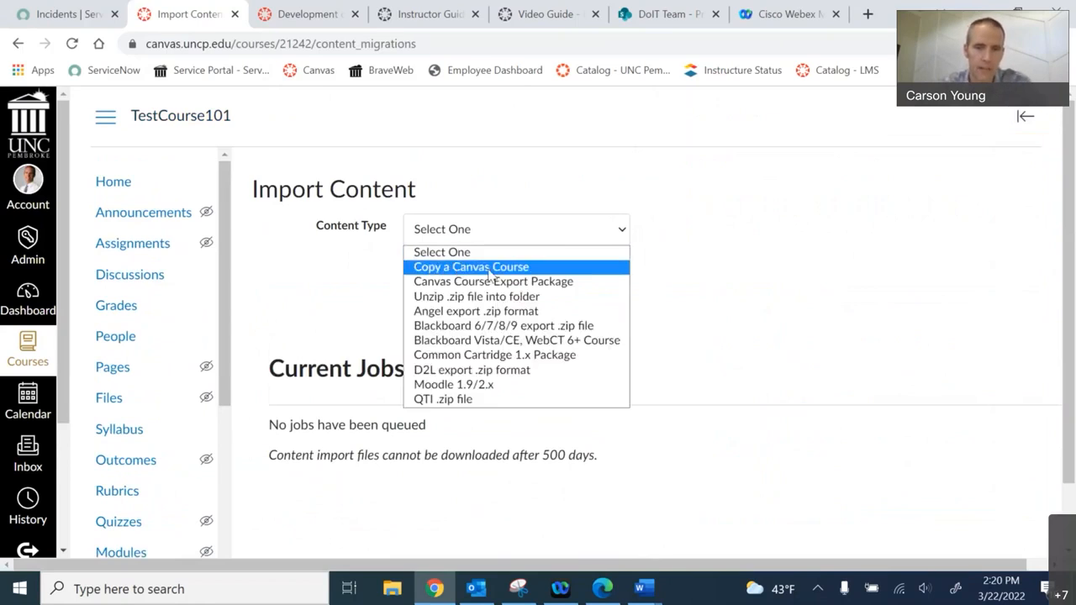
{"action": "left_click", "coordinate": [534, 269]}
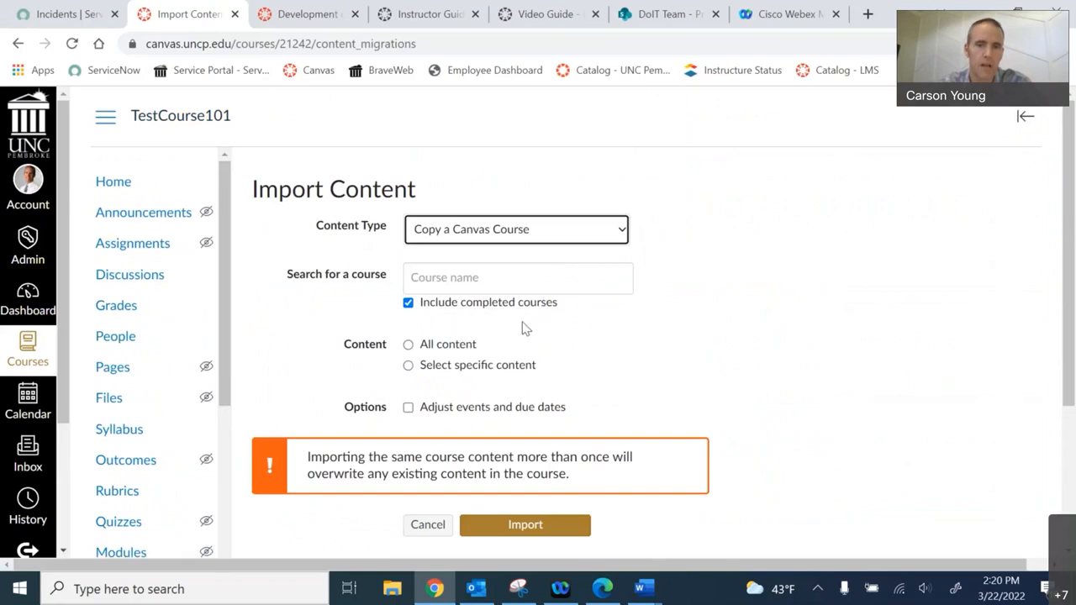
{"action": "left_click", "coordinate": [499, 280]}
{"action": "type", "text": "90"}
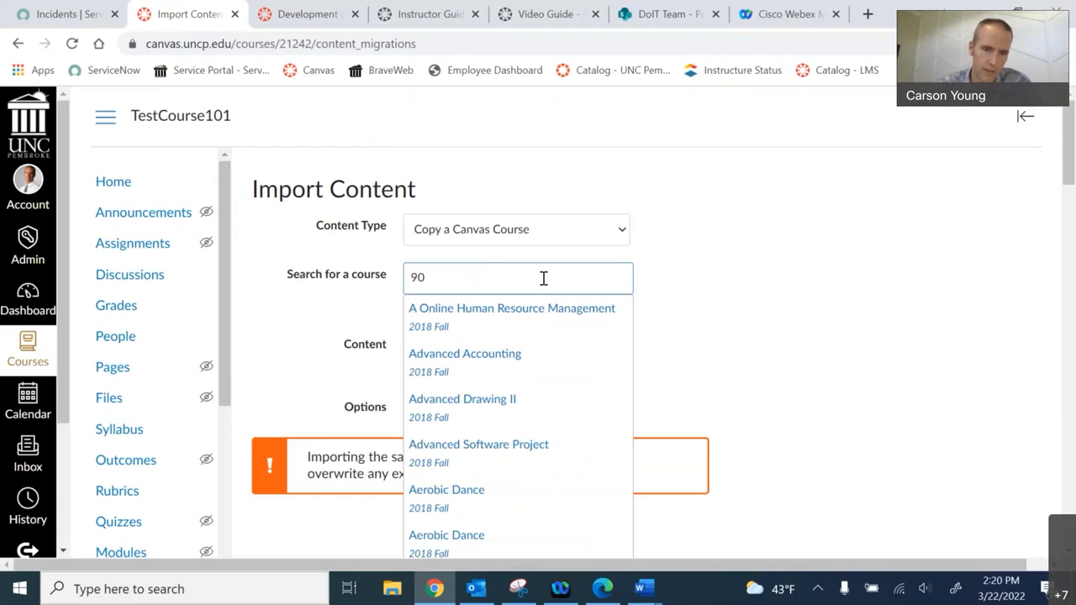
Choose A Online Human Resource Management as the source course and start the import with specific content selected
{"action": "left_click", "coordinate": [483, 307]}
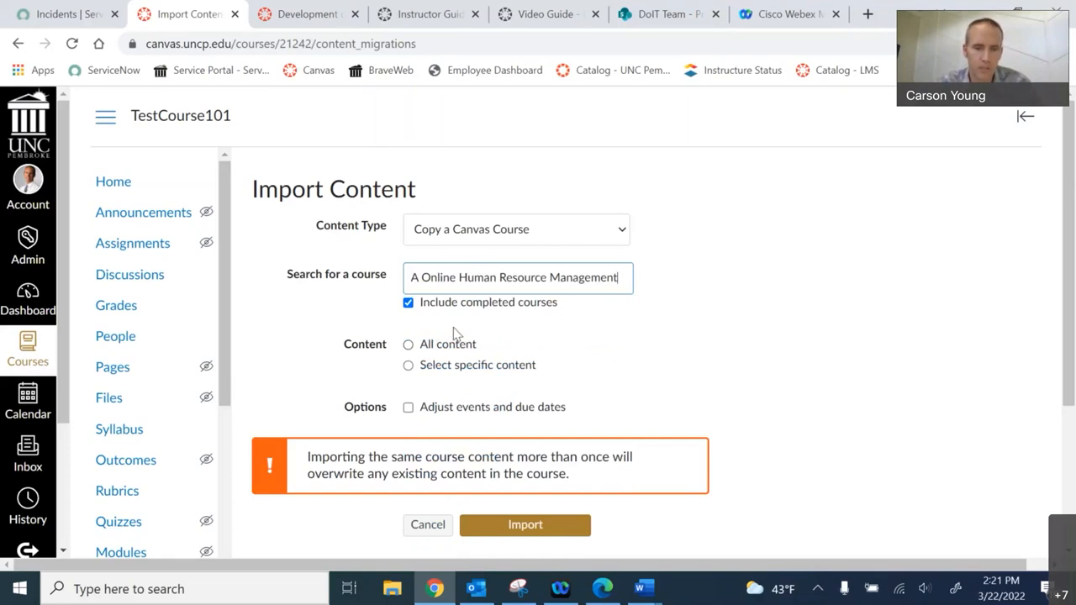
{"action": "scroll", "coordinate": [489, 364], "scroll_direction": "down", "scroll_amount": 1}
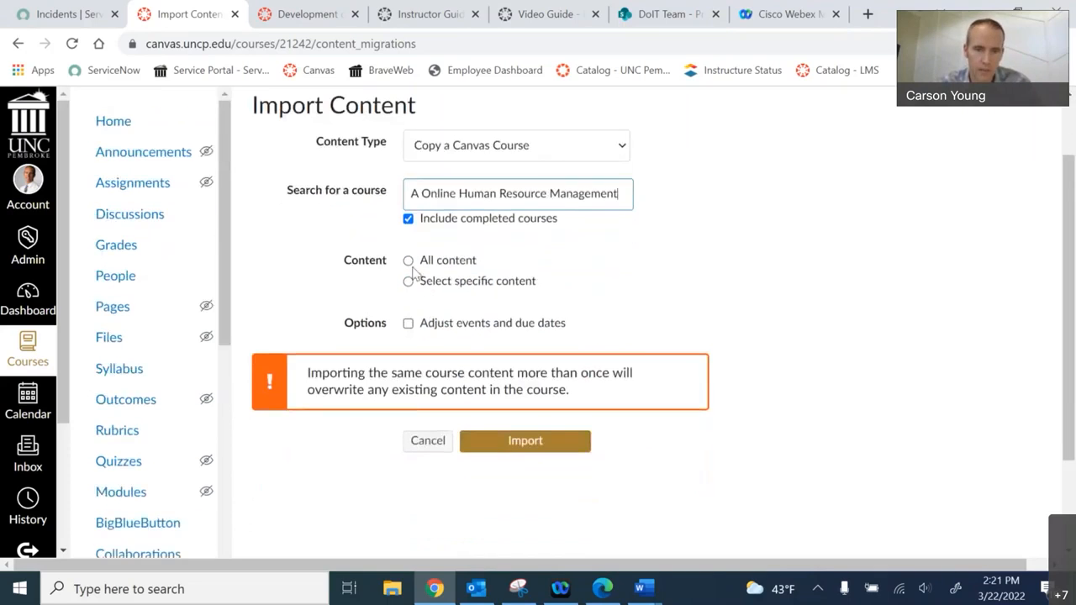
{"action": "left_click", "coordinate": [408, 262]}
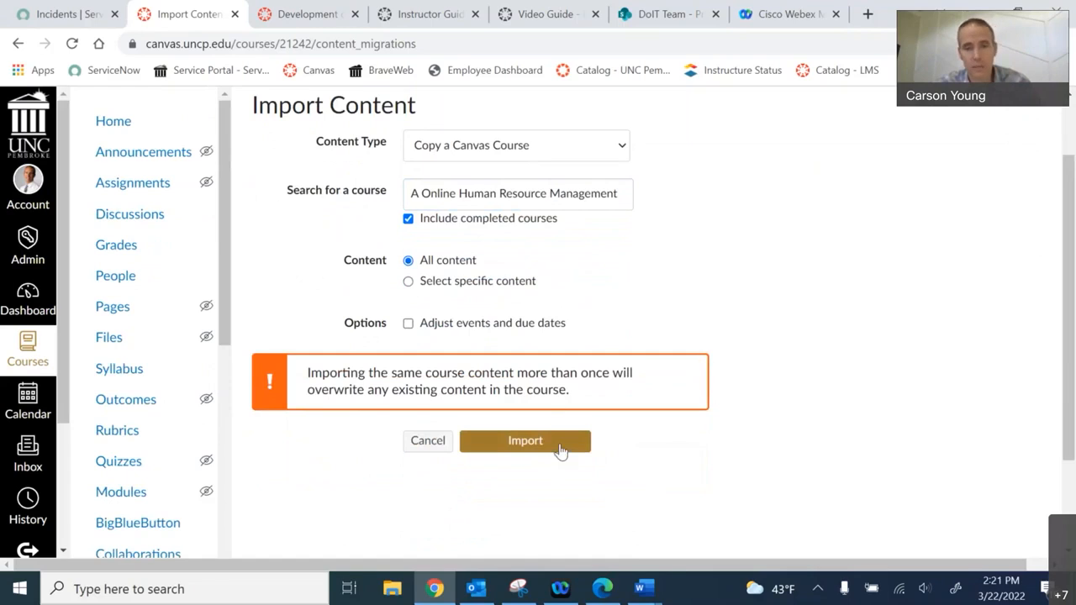
{"action": "left_click", "coordinate": [408, 283]}
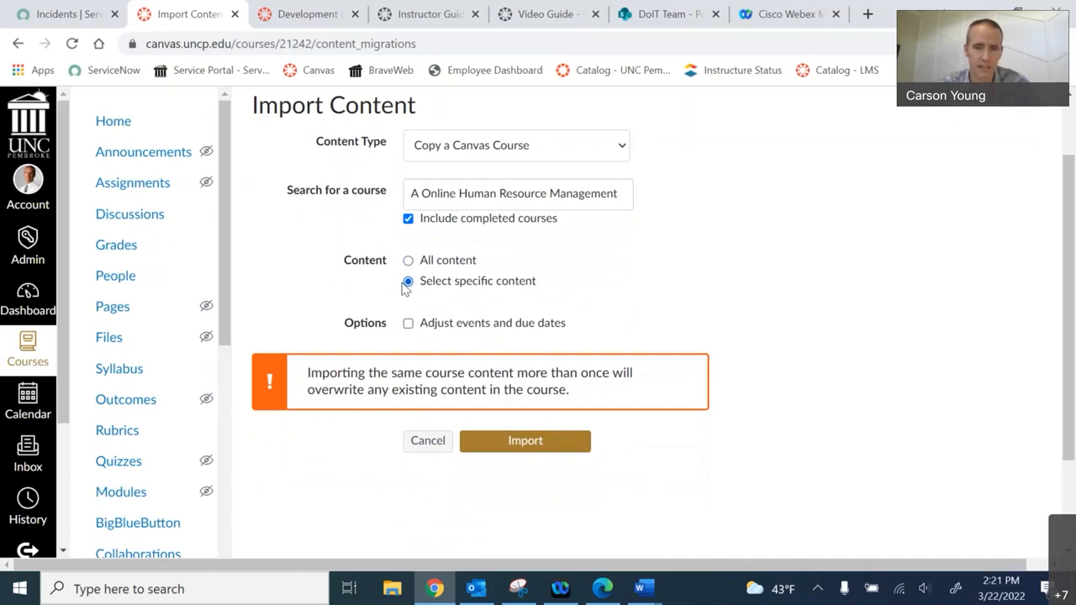
{"action": "left_click", "coordinate": [555, 445]}
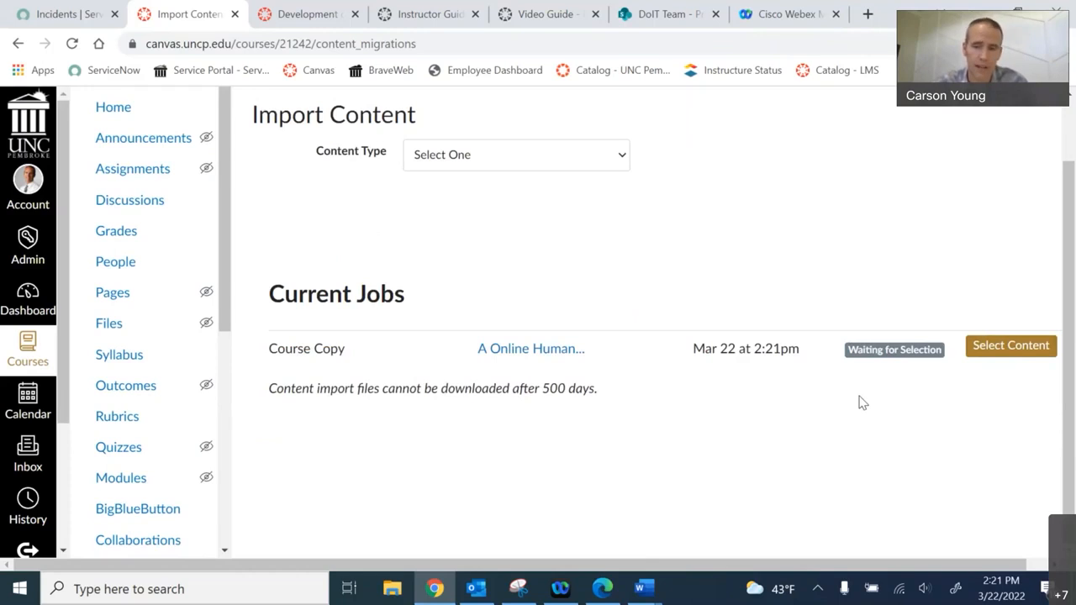
Open the content selection for the pending course copy and include the Exams and Course Documents modules
{"action": "left_click", "coordinate": [1012, 348]}
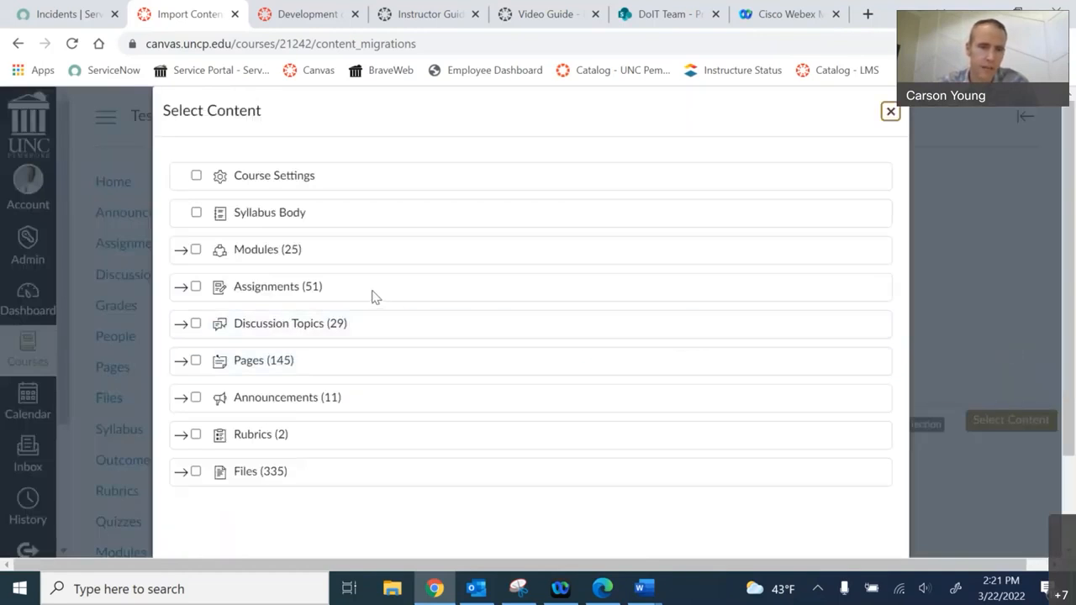
{"action": "left_click", "coordinate": [179, 250]}
{"action": "scroll", "coordinate": [177, 267], "scroll_direction": "down", "scroll_amount": 2}
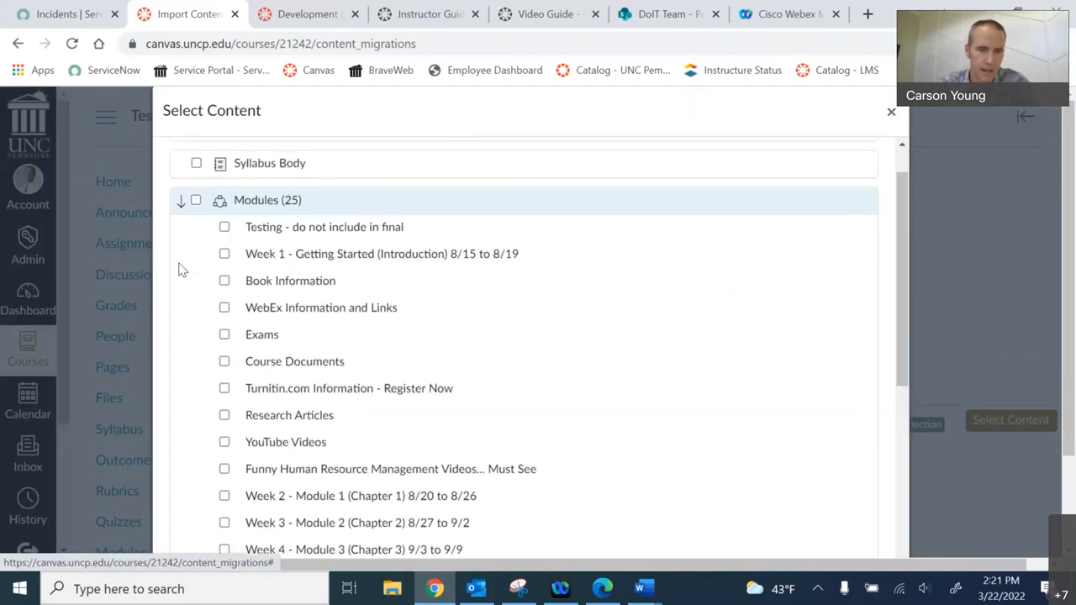
{"action": "left_click", "coordinate": [224, 217]}
{"action": "left_click", "coordinate": [223, 243]}
{"action": "scroll", "coordinate": [190, 266], "scroll_direction": "up", "scroll_amount": 2}
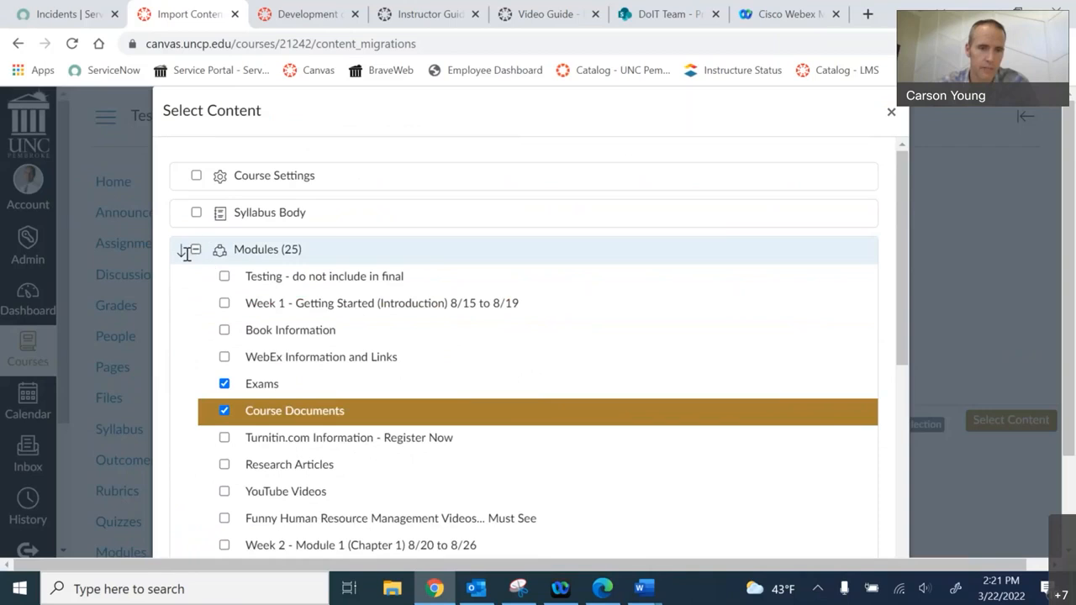
{"action": "left_click", "coordinate": [180, 252]}
Include the 3 Pages of Term Paper, 5 Pages of Term Paper and Final Term Paper assignments from the Term Paper group
{"action": "left_click", "coordinate": [181, 292]}
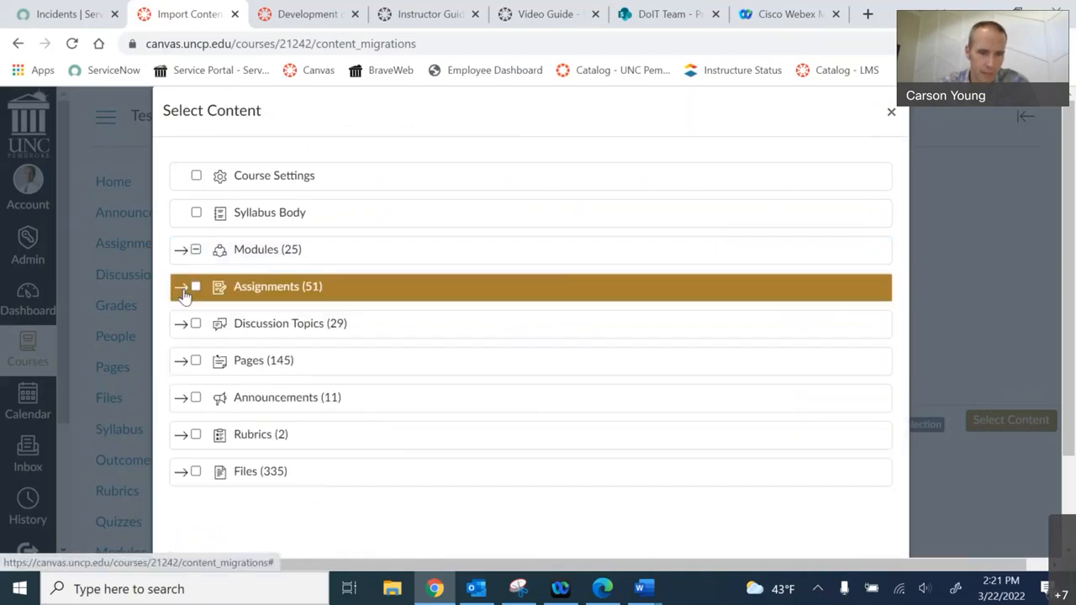
{"action": "scroll", "coordinate": [187, 336], "scroll_direction": "down", "scroll_amount": 2}
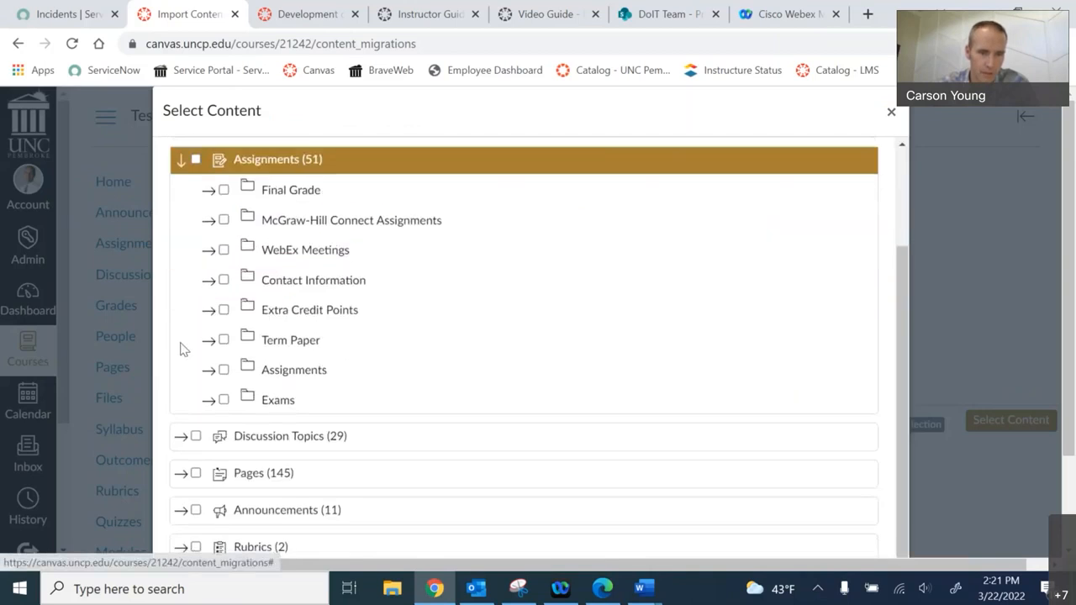
{"action": "left_click", "coordinate": [208, 342]}
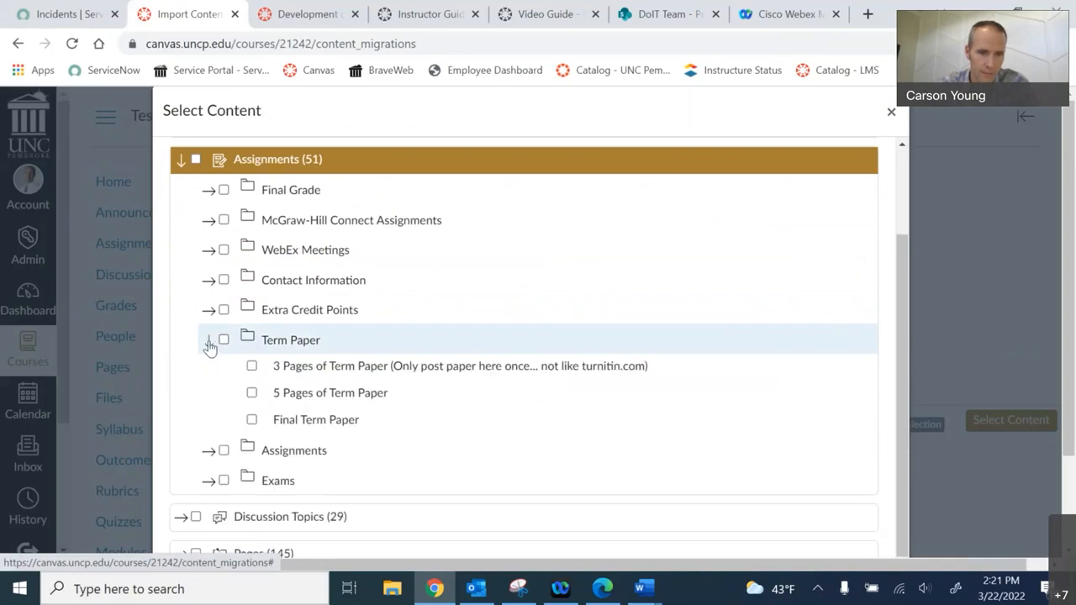
{"action": "left_click", "coordinate": [251, 366]}
{"action": "left_click", "coordinate": [251, 393]}
{"action": "left_click", "coordinate": [251, 420]}
{"action": "scroll", "coordinate": [177, 398], "scroll_direction": "down", "scroll_amount": 1}
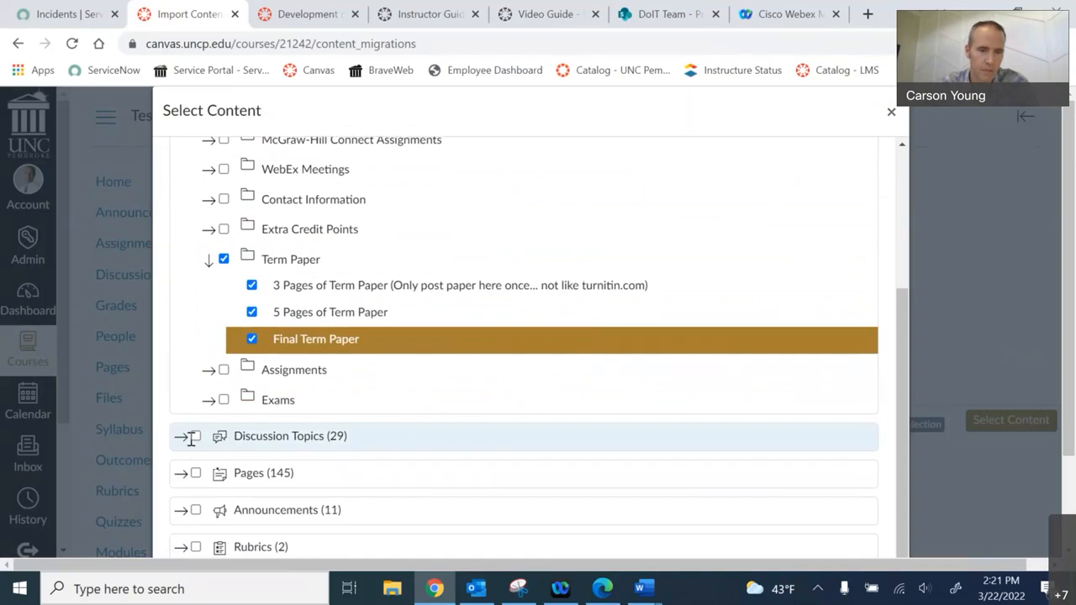
Include one student-named Term Paper Topic discussion and submit the content selection for import
{"action": "left_click", "coordinate": [183, 437]}
{"action": "scroll", "coordinate": [192, 424], "scroll_direction": "down", "scroll_amount": 3}
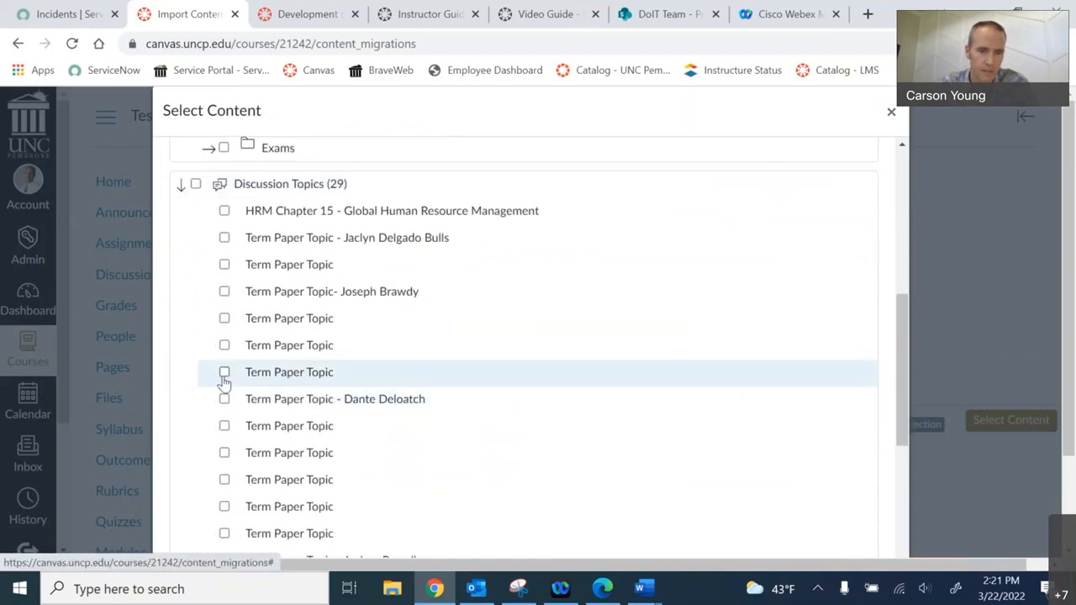
{"action": "left_click", "coordinate": [224, 399]}
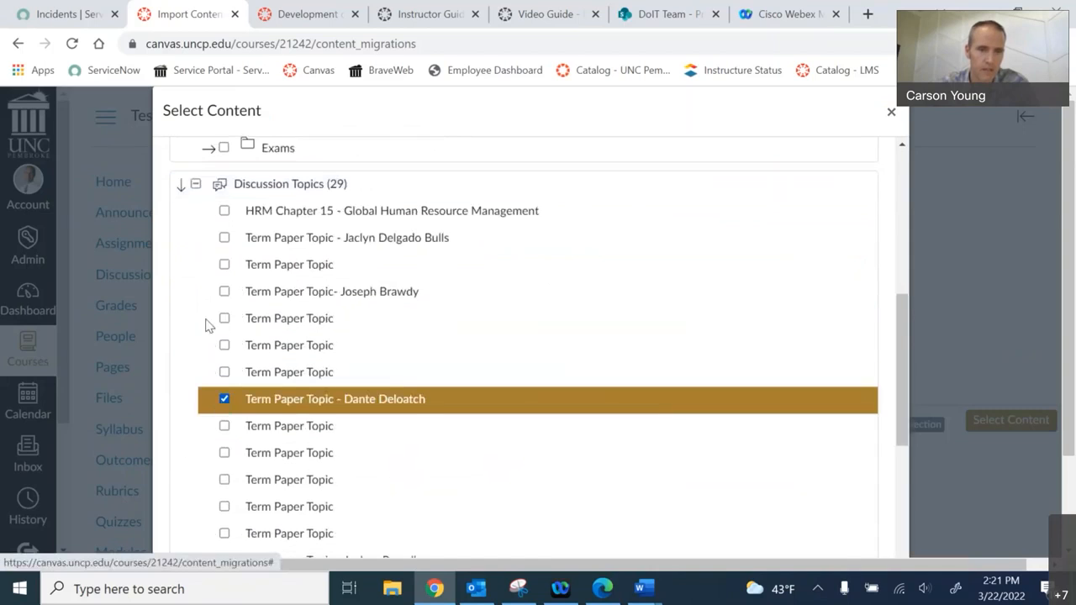
{"action": "left_click", "coordinate": [180, 186]}
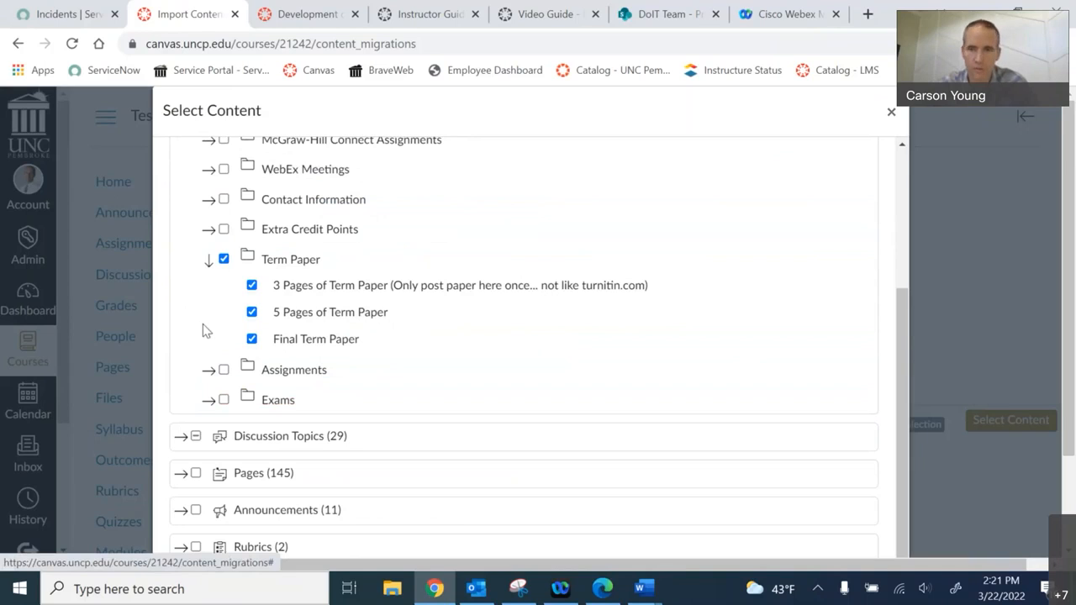
{"action": "scroll", "coordinate": [626, 370], "scroll_direction": "down", "scroll_amount": 2}
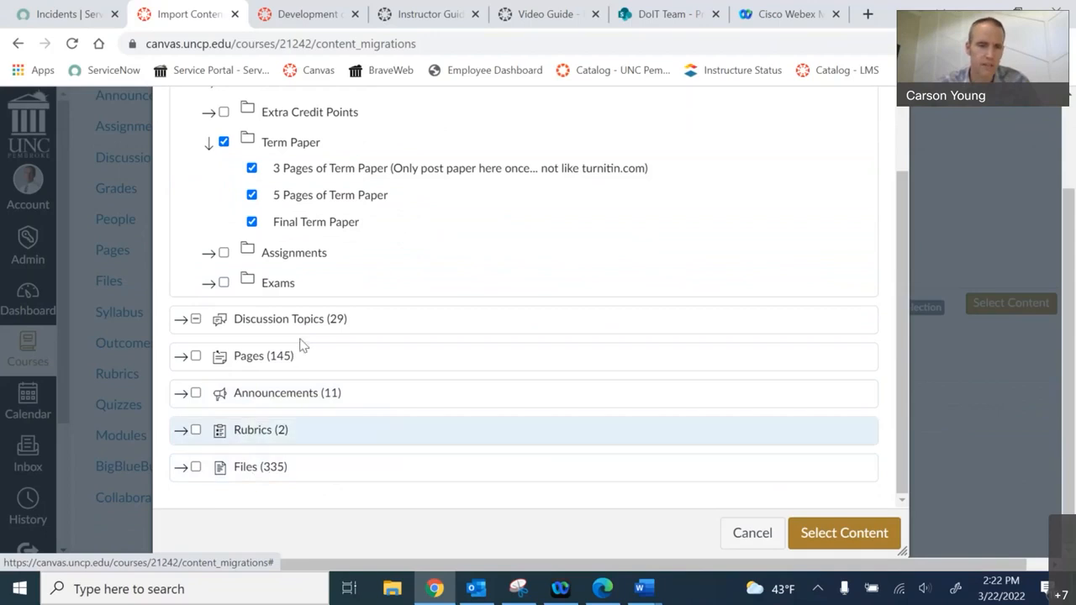
{"action": "left_click", "coordinate": [836, 531]}
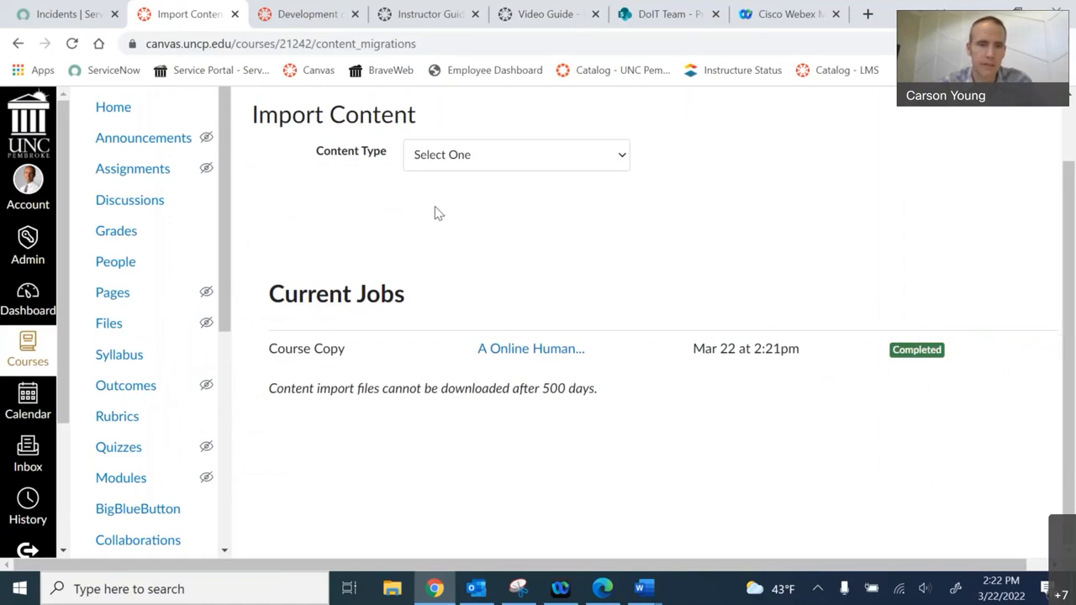
Open the TestCourse101 home page and review the imported Exams and Course Documents modules
{"action": "scroll", "coordinate": [435, 211], "scroll_direction": "up", "scroll_amount": 1}
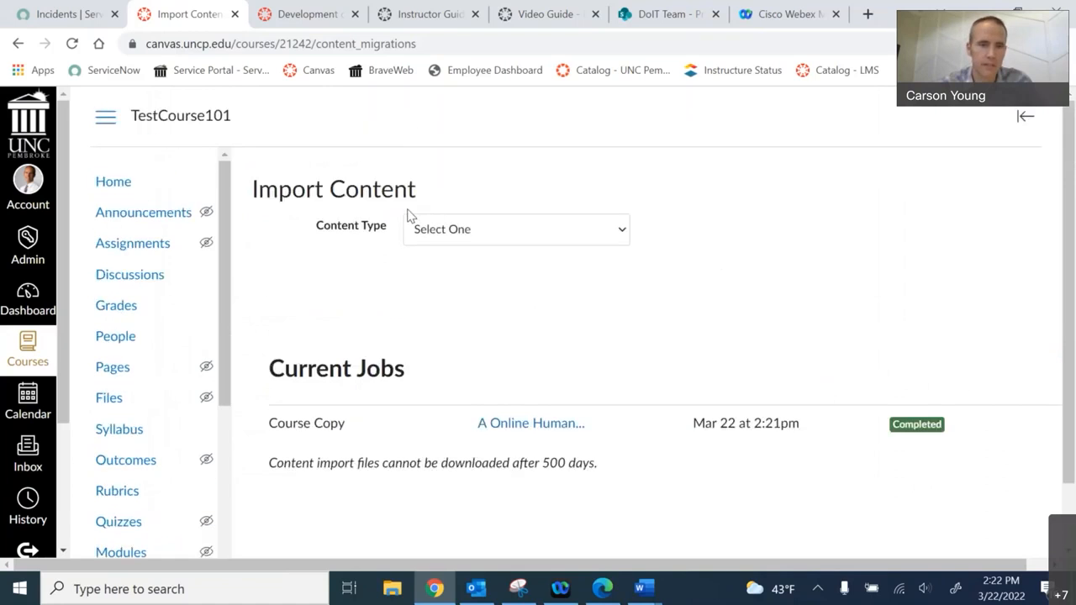
{"action": "left_click", "coordinate": [114, 185]}
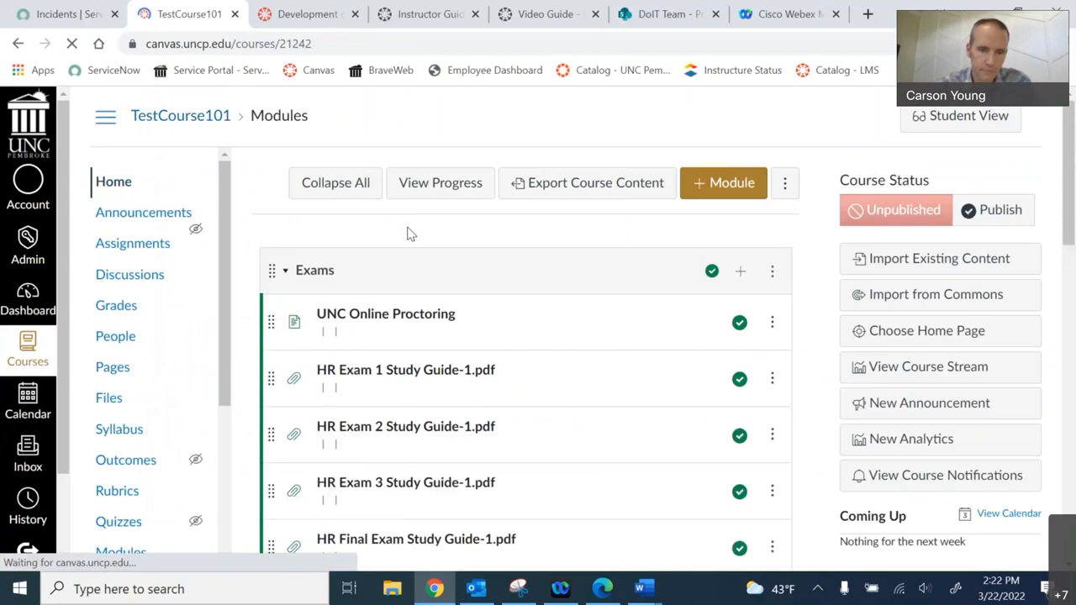
{"action": "scroll", "coordinate": [494, 271], "scroll_direction": "down", "scroll_amount": 4}
{"action": "scroll", "coordinate": [496, 274], "scroll_direction": "down", "scroll_amount": 7}
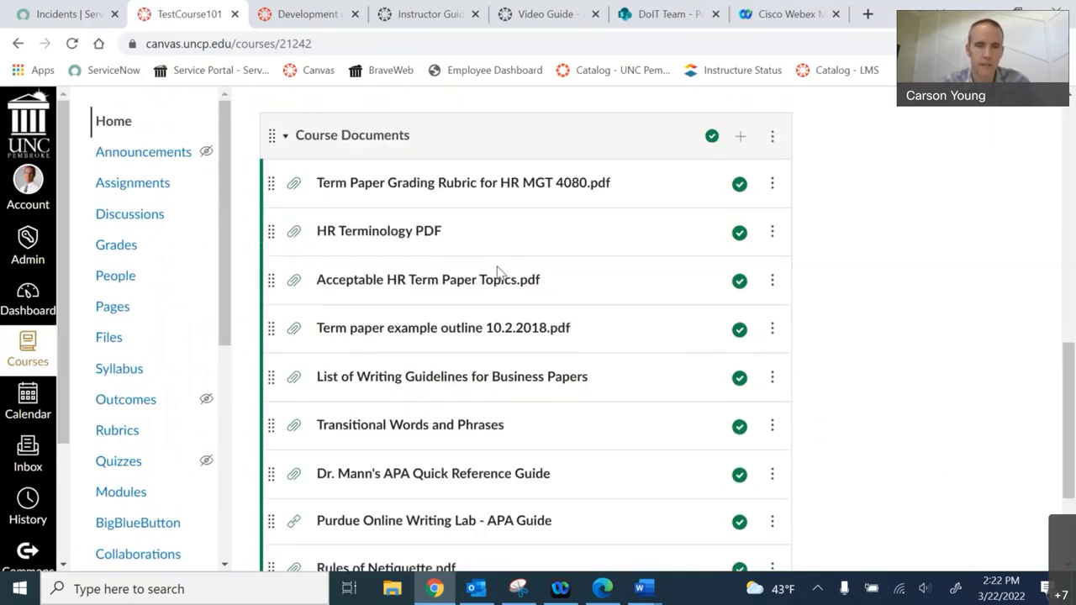
{"action": "scroll", "coordinate": [499, 277], "scroll_direction": "up", "scroll_amount": 7}
{"action": "scroll", "coordinate": [499, 276], "scroll_direction": "up", "scroll_amount": 4}
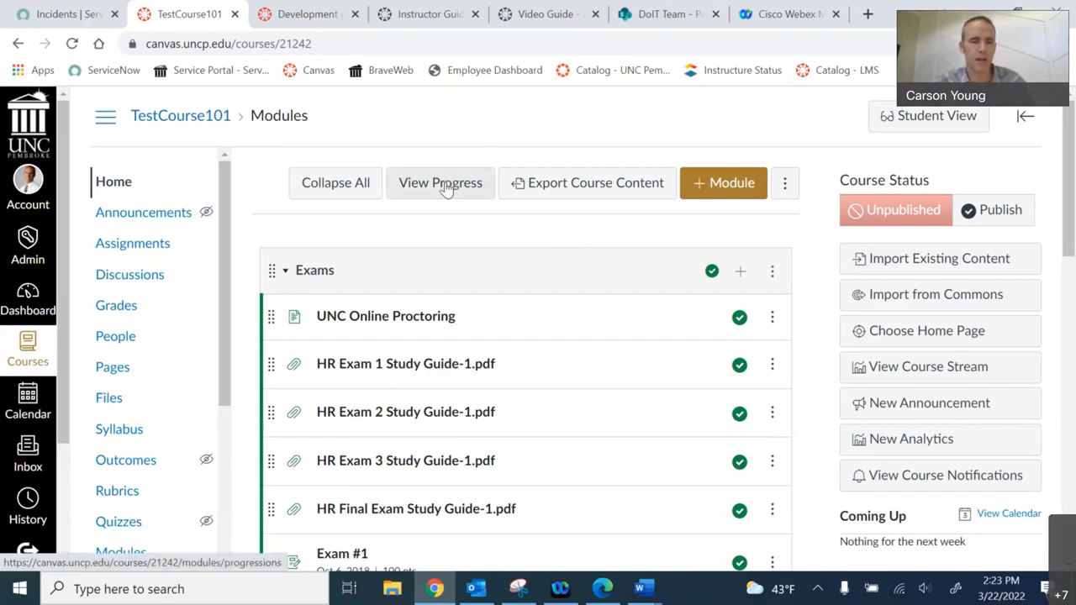
Open the TestCourse101 settings, and go to the dashboard to view the course's card
{"action": "scroll", "coordinate": [264, 199], "scroll_direction": "down", "scroll_amount": 5}
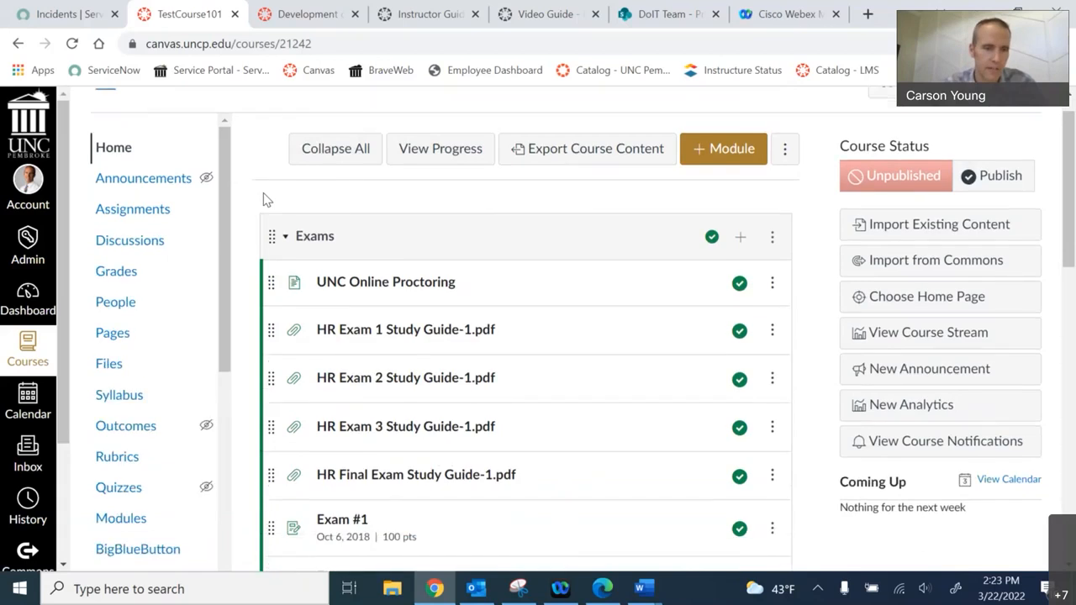
{"action": "scroll", "coordinate": [252, 325], "scroll_direction": "down", "scroll_amount": 2}
{"action": "scroll", "coordinate": [185, 462], "scroll_direction": "down", "scroll_amount": 4}
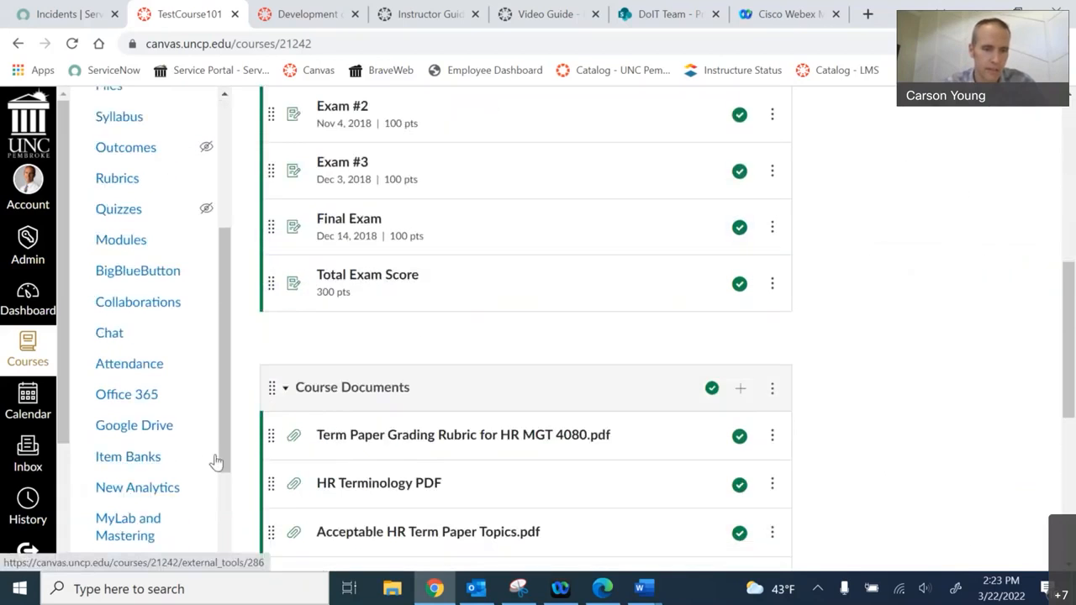
{"action": "scroll", "coordinate": [133, 472], "scroll_direction": "down", "scroll_amount": 2}
{"action": "left_click", "coordinate": [109, 498]}
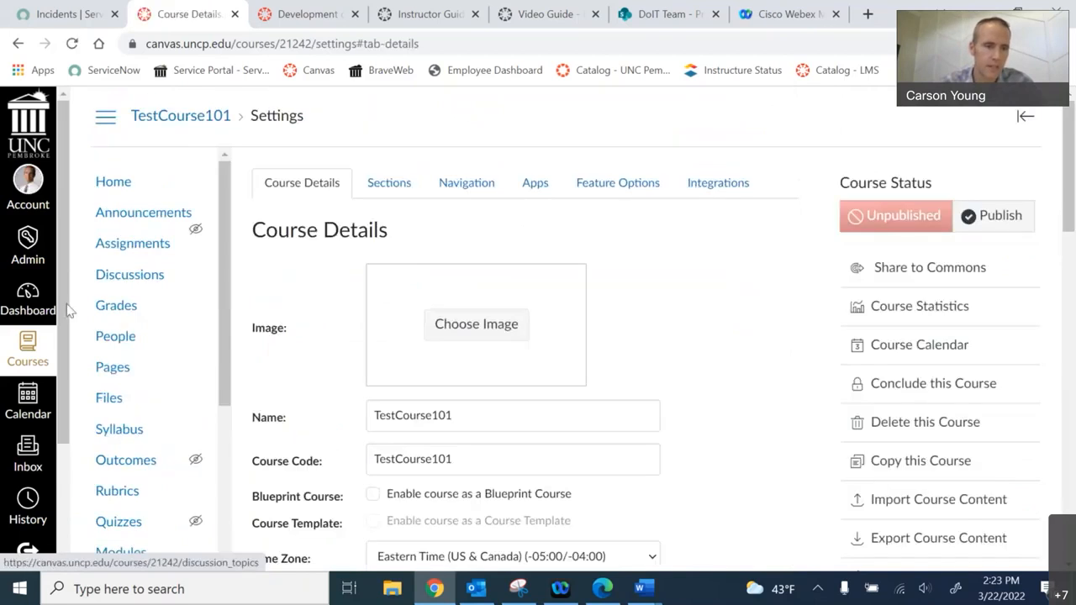
{"action": "left_click", "coordinate": [27, 299]}
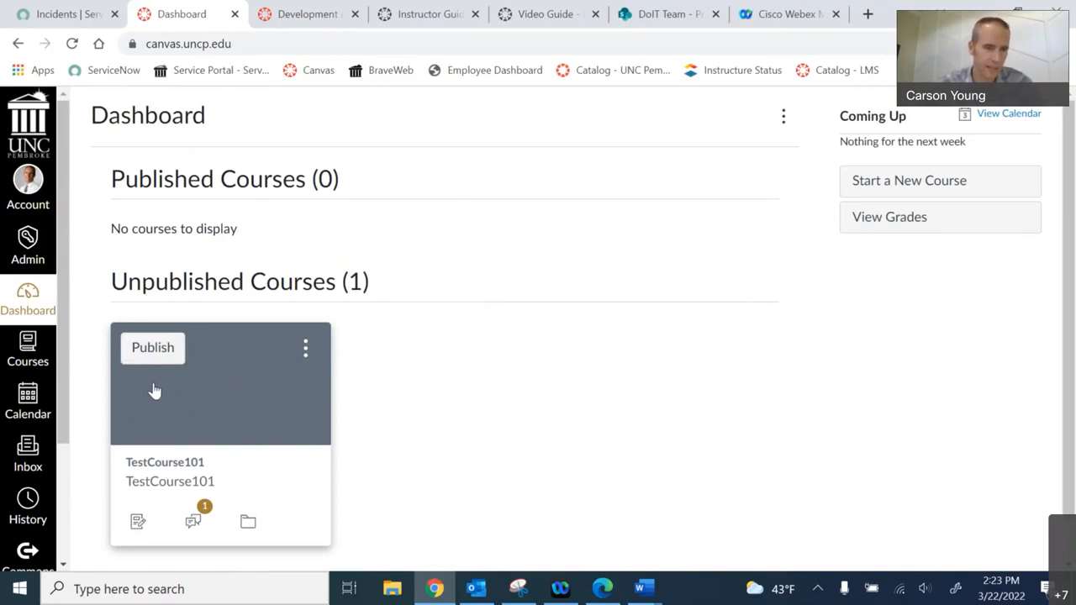
Open the TestCourse101 settings from its dashboard card and upload Butterfly Gif from Pictures as the course image
{"action": "left_click", "coordinate": [236, 406]}
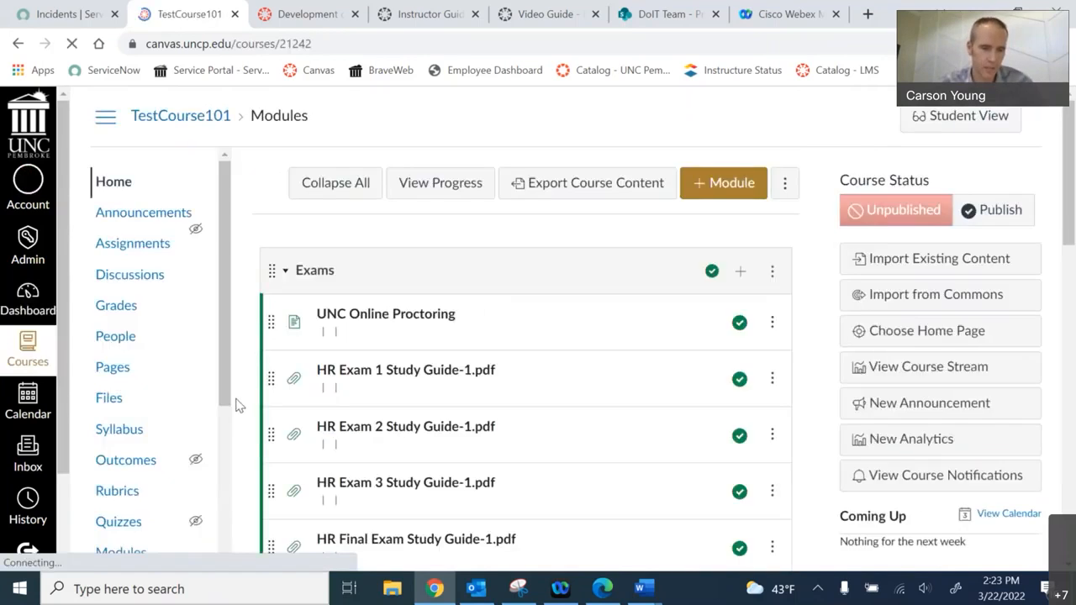
{"action": "scroll", "coordinate": [194, 372], "scroll_direction": "down", "scroll_amount": 5}
{"action": "left_click", "coordinate": [116, 557]}
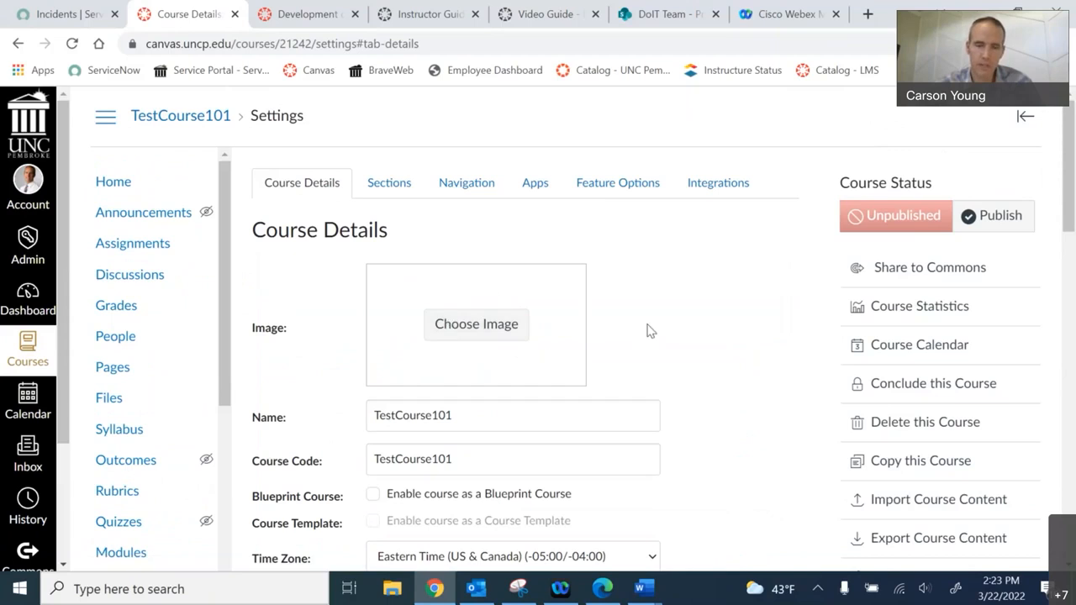
{"action": "left_click", "coordinate": [471, 330]}
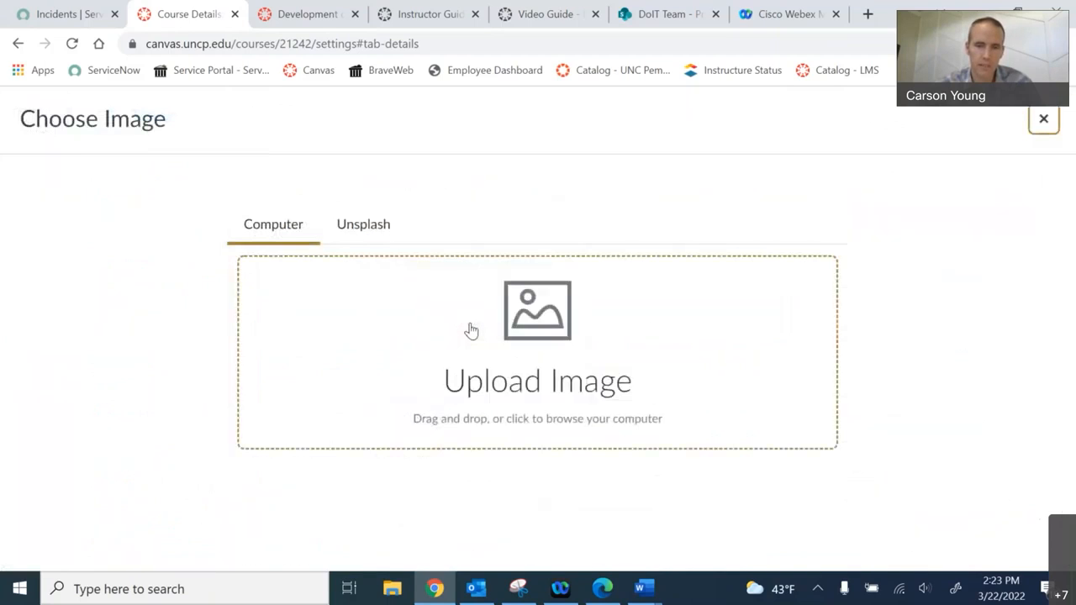
{"action": "left_click", "coordinate": [530, 308]}
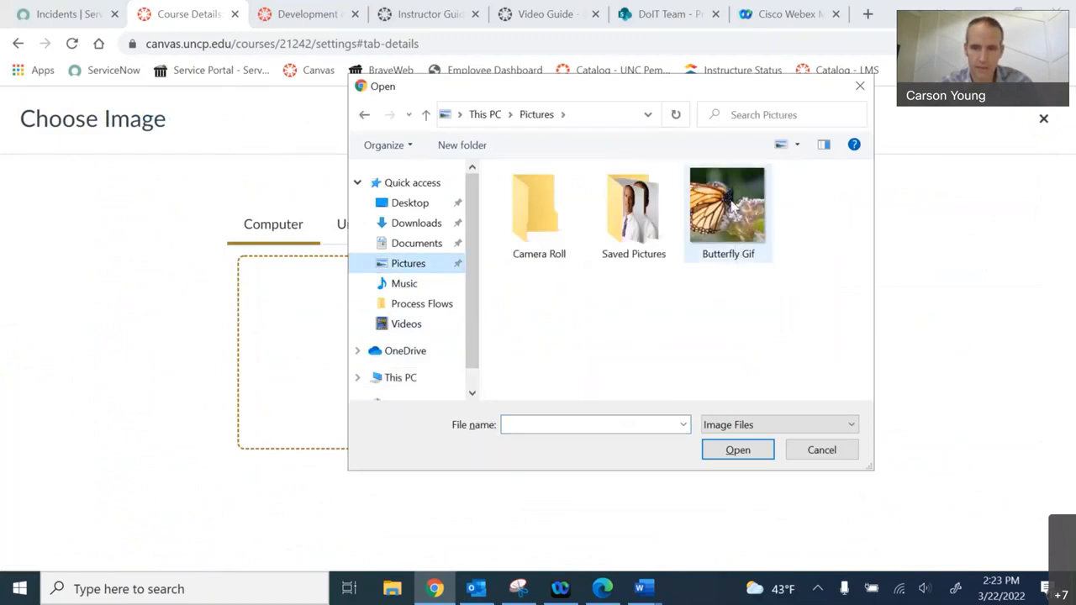
{"action": "double_click", "coordinate": [728, 198]}
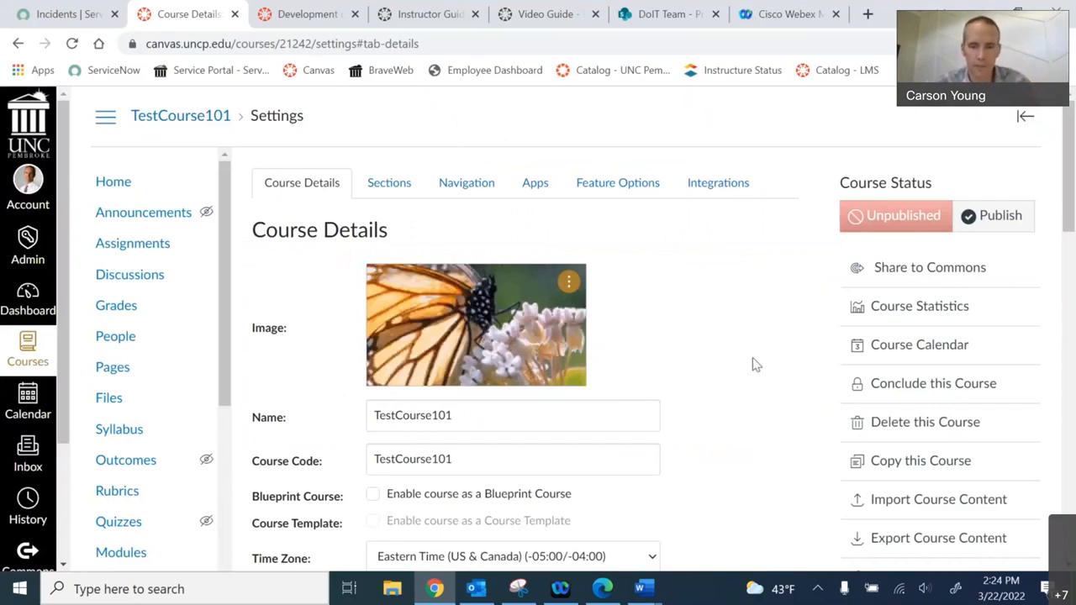
Save the updated course details and return to the dashboard to check the TestCourse101 card
{"action": "scroll", "coordinate": [754, 361], "scroll_direction": "down", "scroll_amount": 10}
{"action": "scroll", "coordinate": [759, 367], "scroll_direction": "down", "scroll_amount": 5}
{"action": "left_click", "coordinate": [694, 490]}
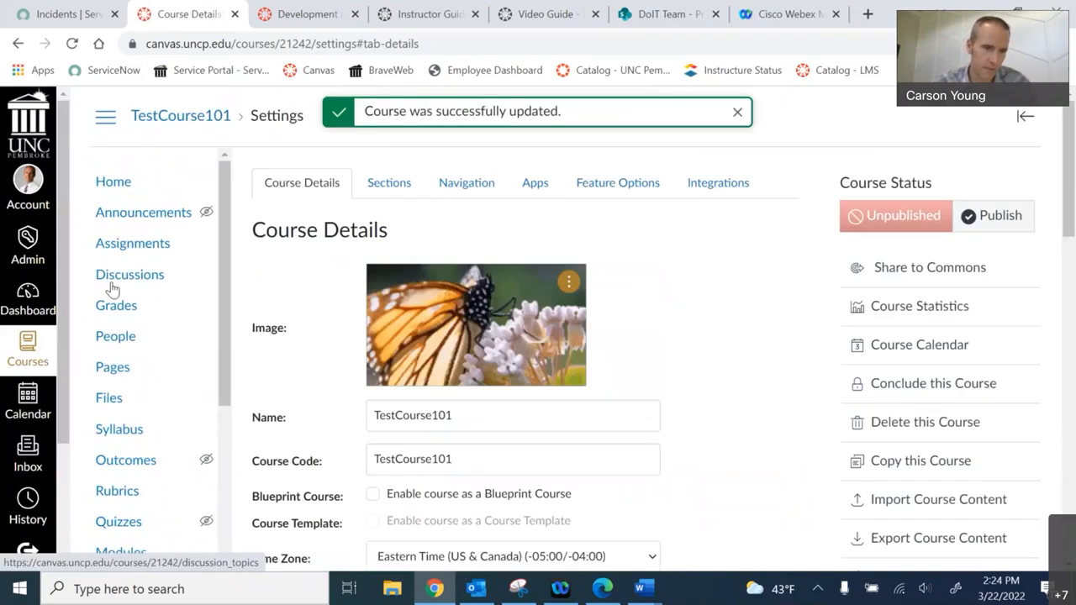
{"action": "left_click", "coordinate": [28, 298]}
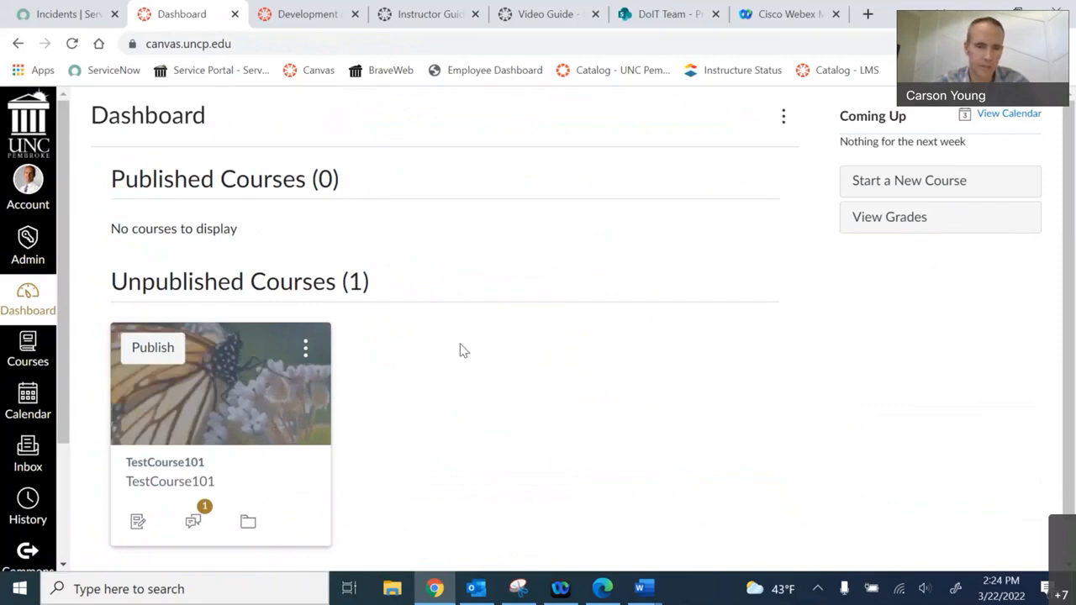
View the nickname and color options of the TestCourse101 card, close them, and show the dashboard view options
{"action": "left_click", "coordinate": [306, 349]}
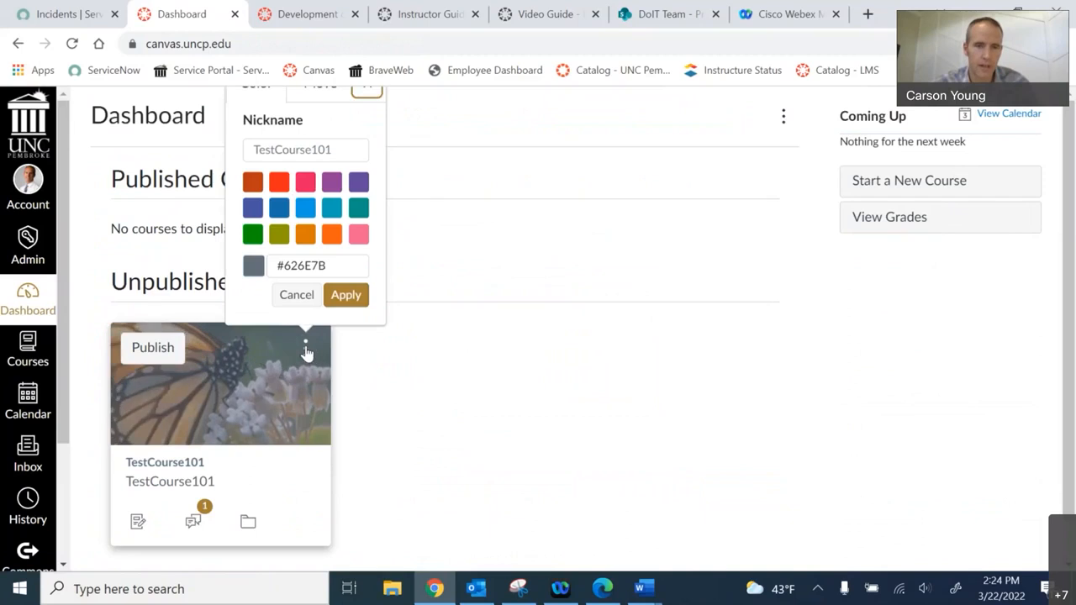
{"action": "left_click", "coordinate": [370, 94]}
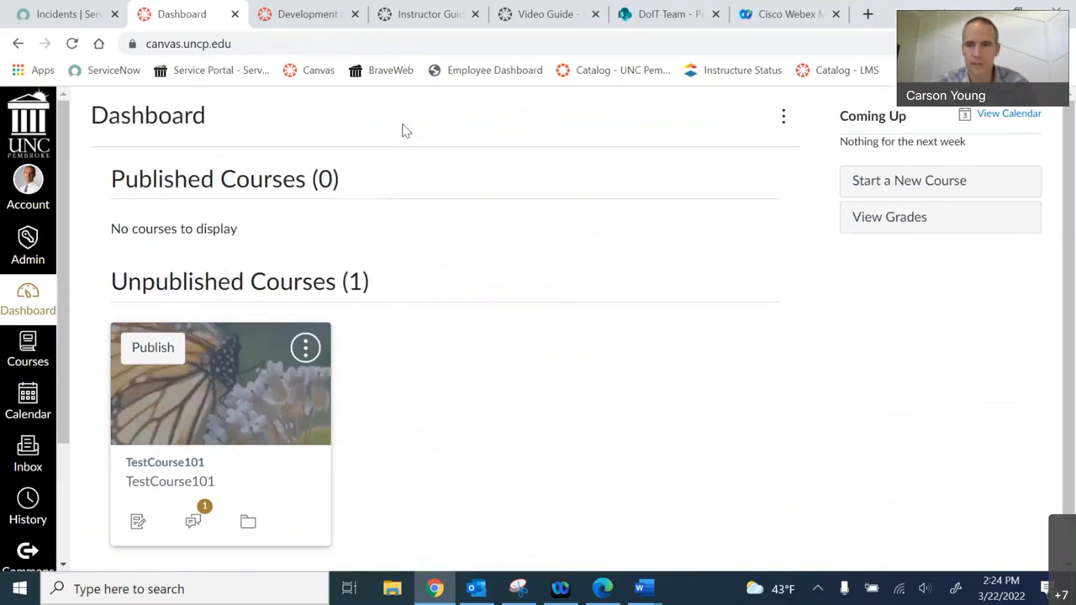
{"action": "left_click", "coordinate": [782, 118]}
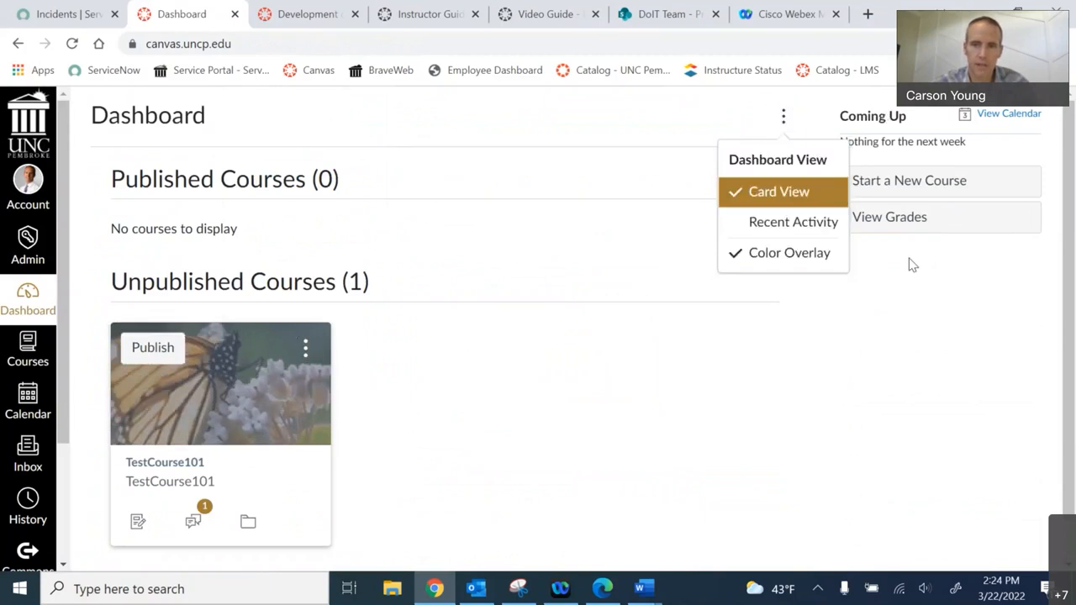
Change the color of the TestCourse101 dashboard card to olive green and apply it
{"action": "left_click", "coordinate": [783, 120]}
{"action": "left_click", "coordinate": [783, 122]}
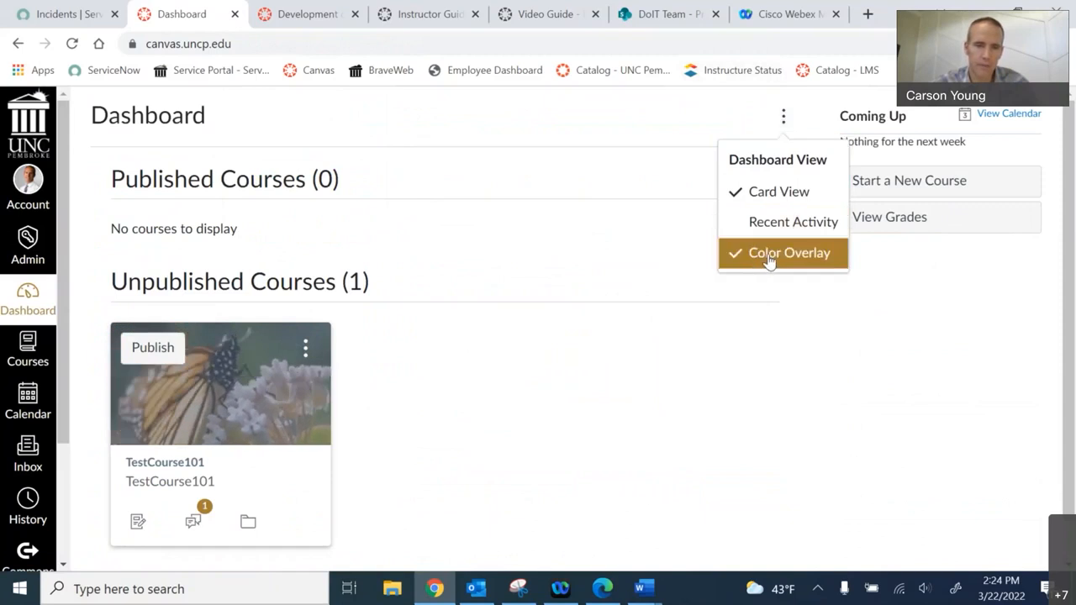
{"action": "left_click", "coordinate": [307, 353]}
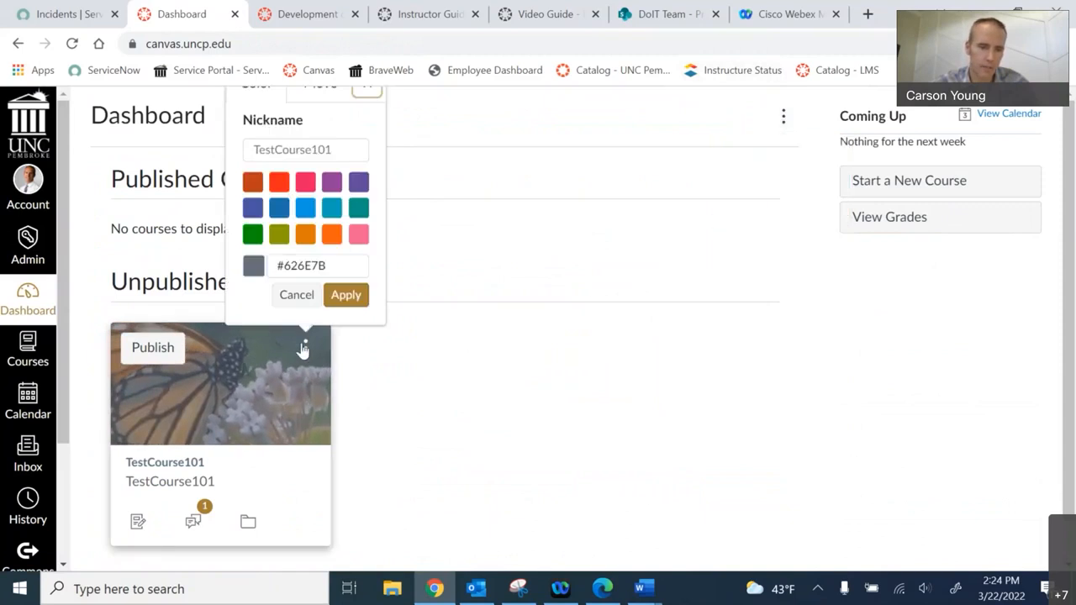
{"action": "left_click", "coordinate": [278, 233]}
{"action": "left_click", "coordinate": [345, 296]}
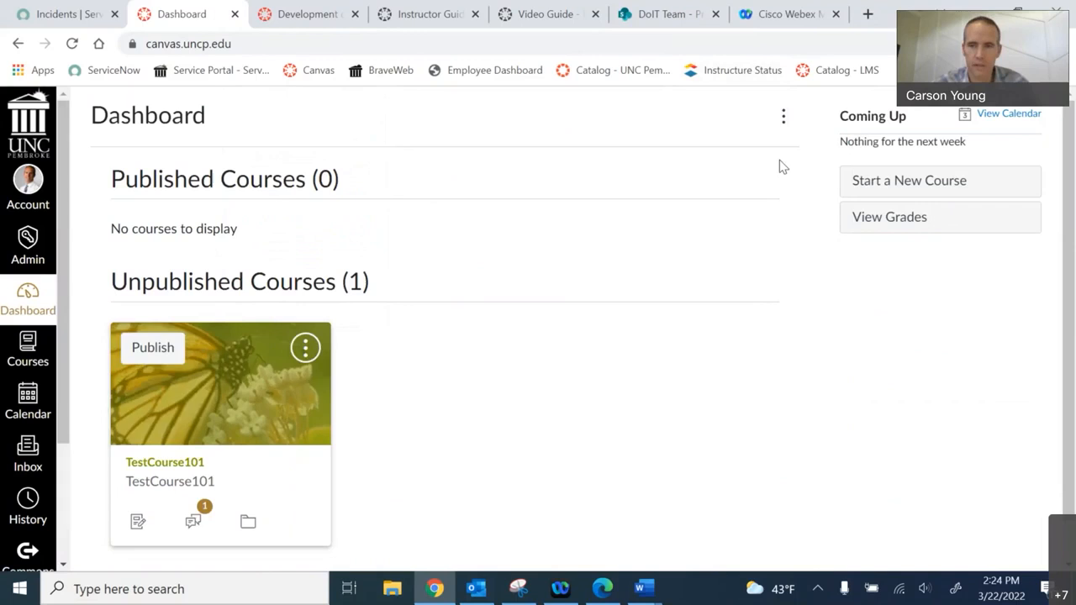
Turn off the color overlay for the dashboard's course cards and close the view options
{"action": "left_click", "coordinate": [784, 117]}
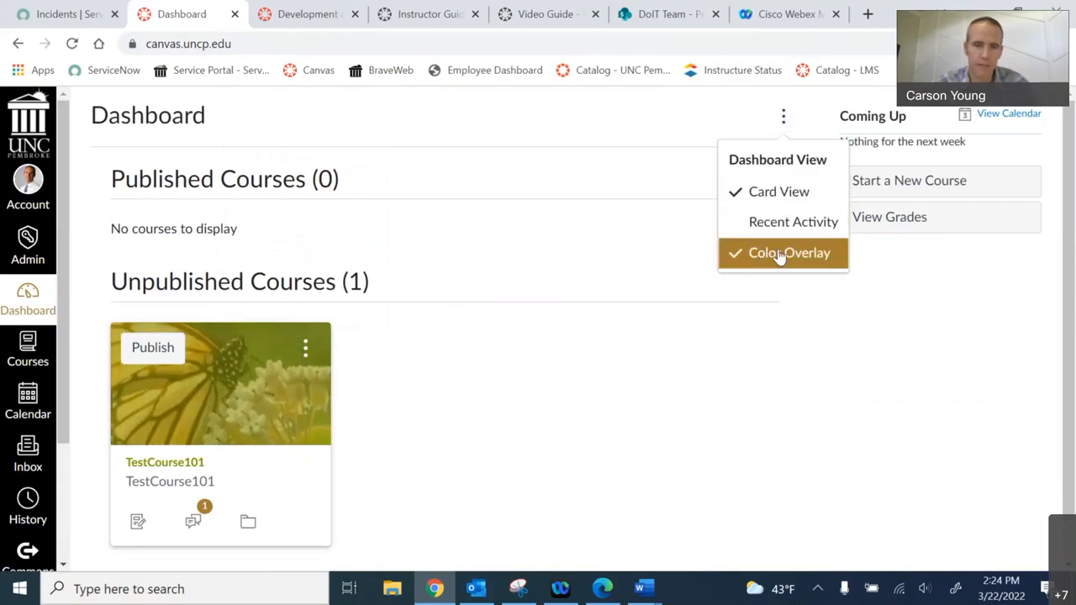
{"action": "left_click", "coordinate": [780, 254]}
{"action": "left_click", "coordinate": [784, 117]}
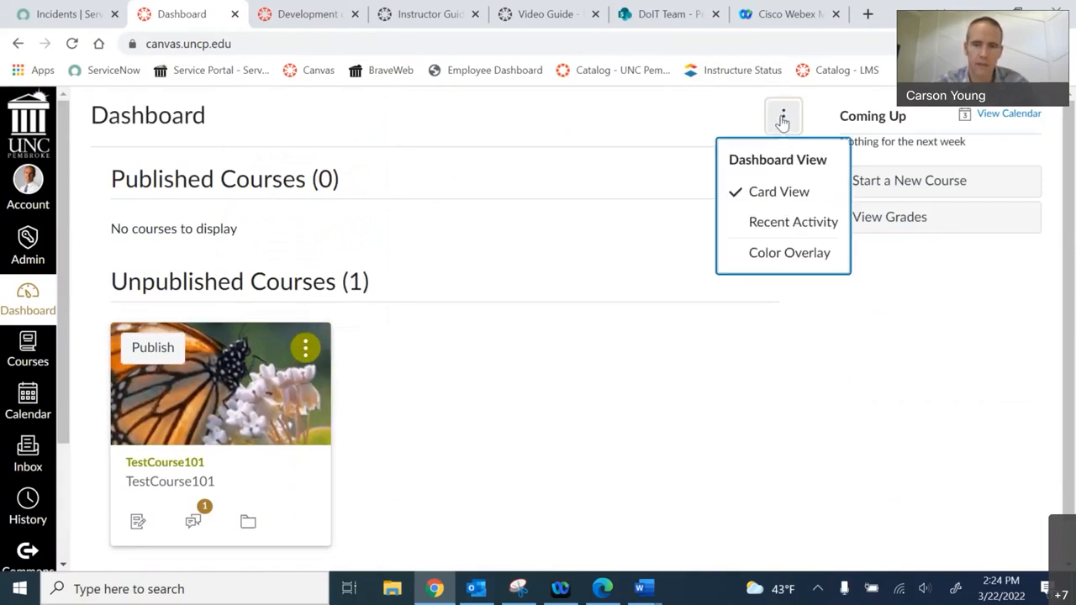
{"action": "left_click", "coordinate": [592, 359]}
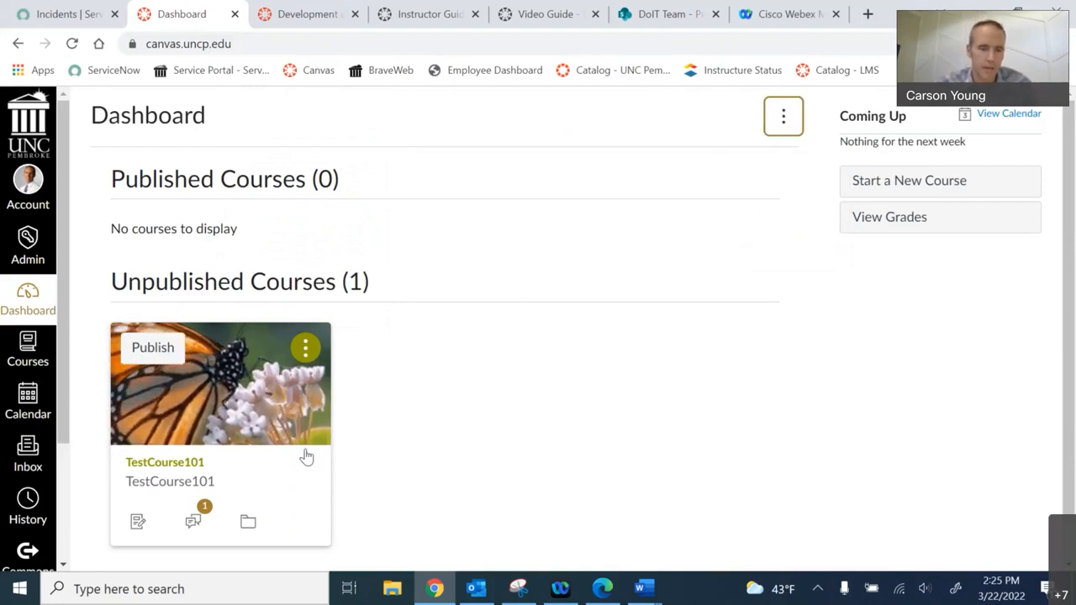
Open the TestCourse101 course from its dashboard card and look through its list of modules
{"action": "left_click", "coordinate": [242, 393]}
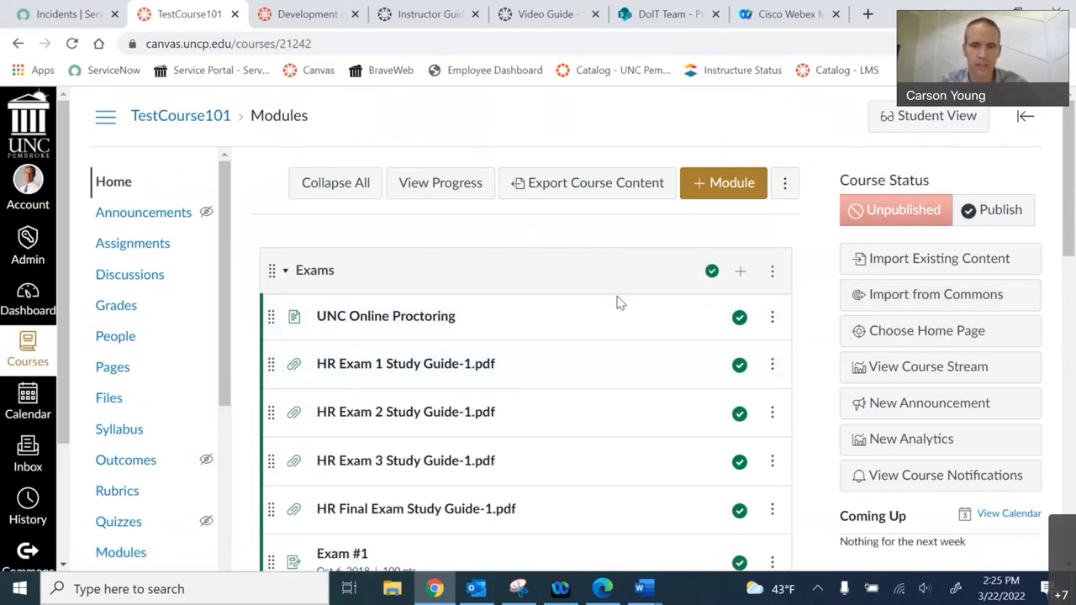
{"action": "scroll", "coordinate": [596, 363], "scroll_direction": "down", "scroll_amount": 10}
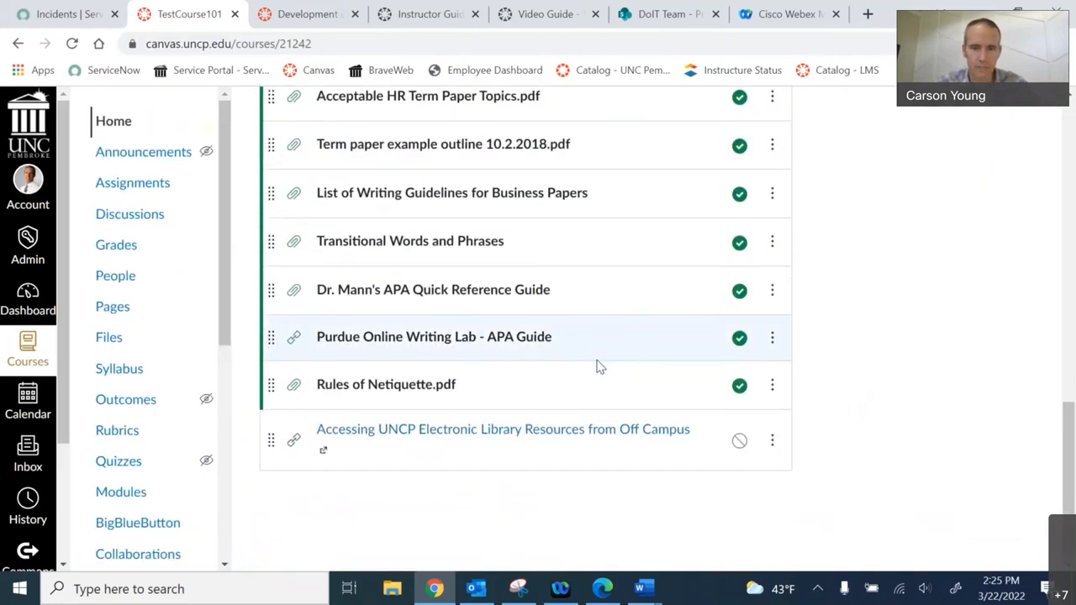
{"action": "scroll", "coordinate": [596, 366], "scroll_direction": "up", "scroll_amount": 10}
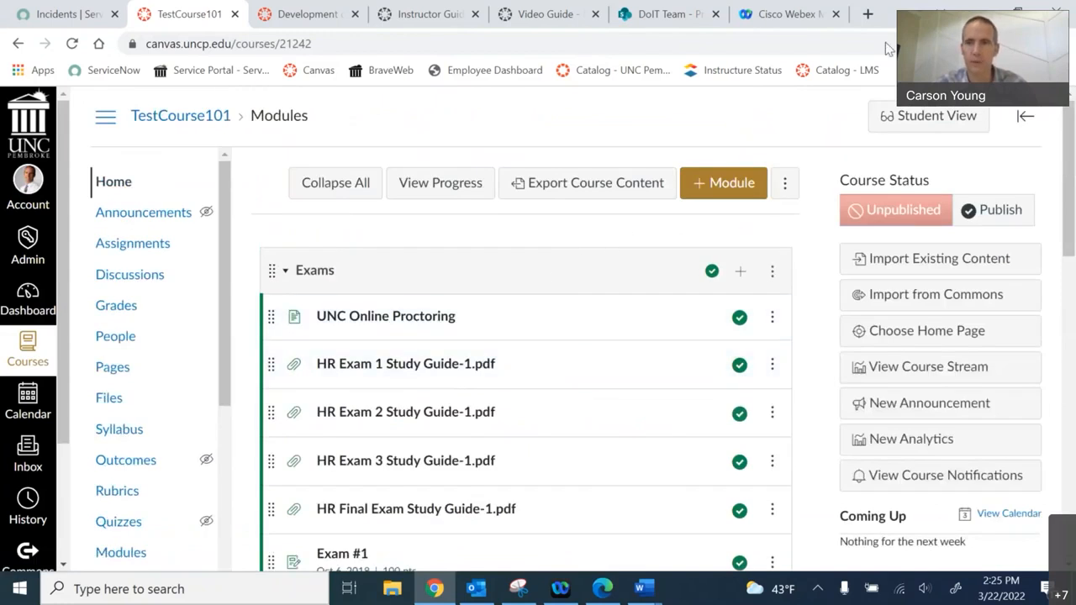
Add a module named "Test module" to TestCourse101
{"action": "left_click", "coordinate": [719, 186]}
{"action": "left_click", "coordinate": [435, 253]}
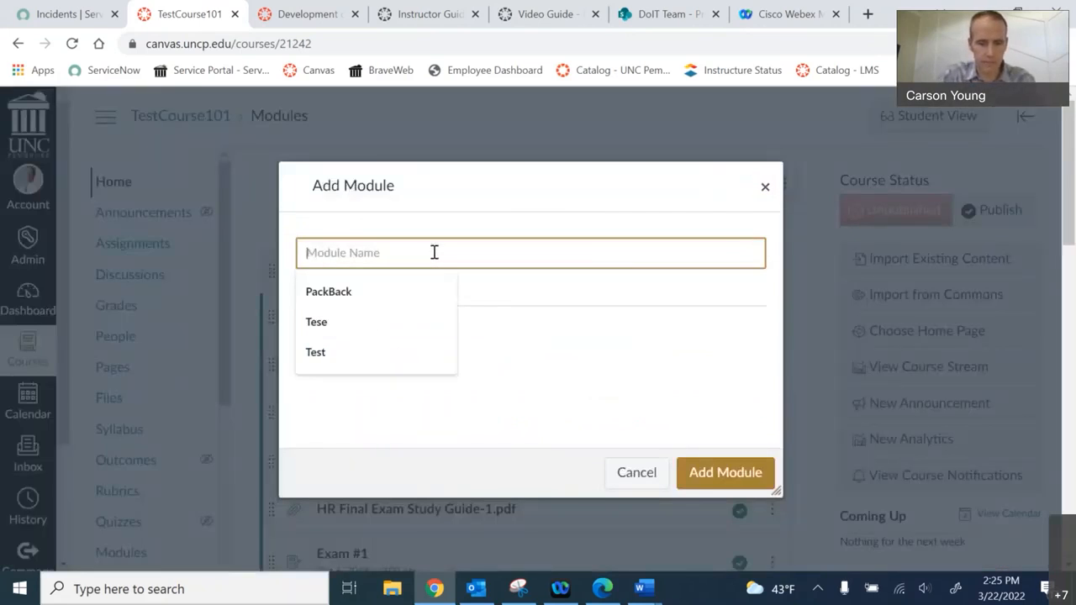
{"action": "type", "text": "Test module"}
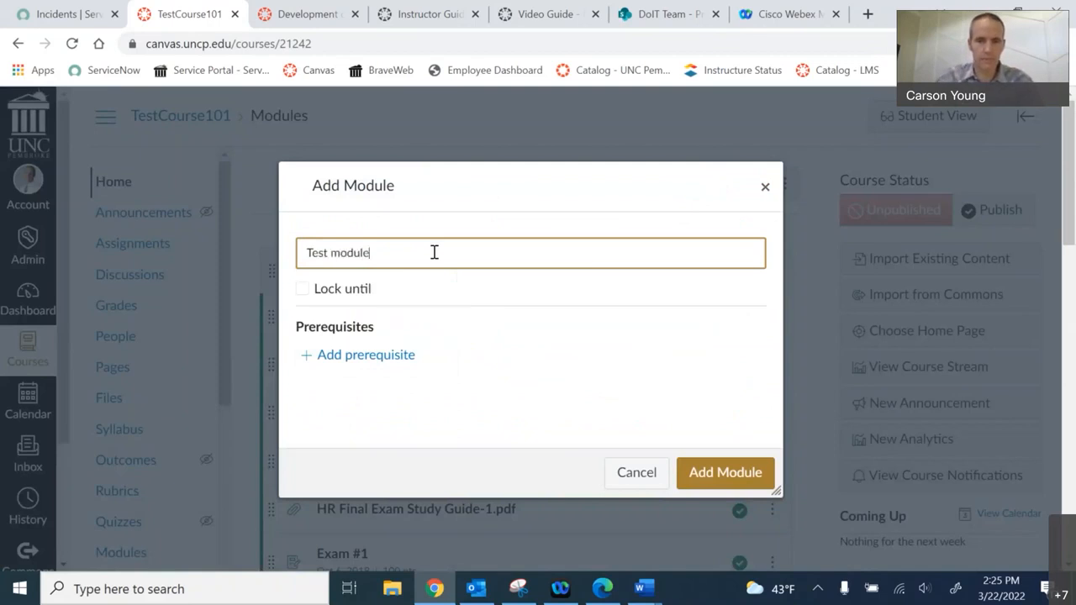
{"action": "left_click", "coordinate": [717, 474]}
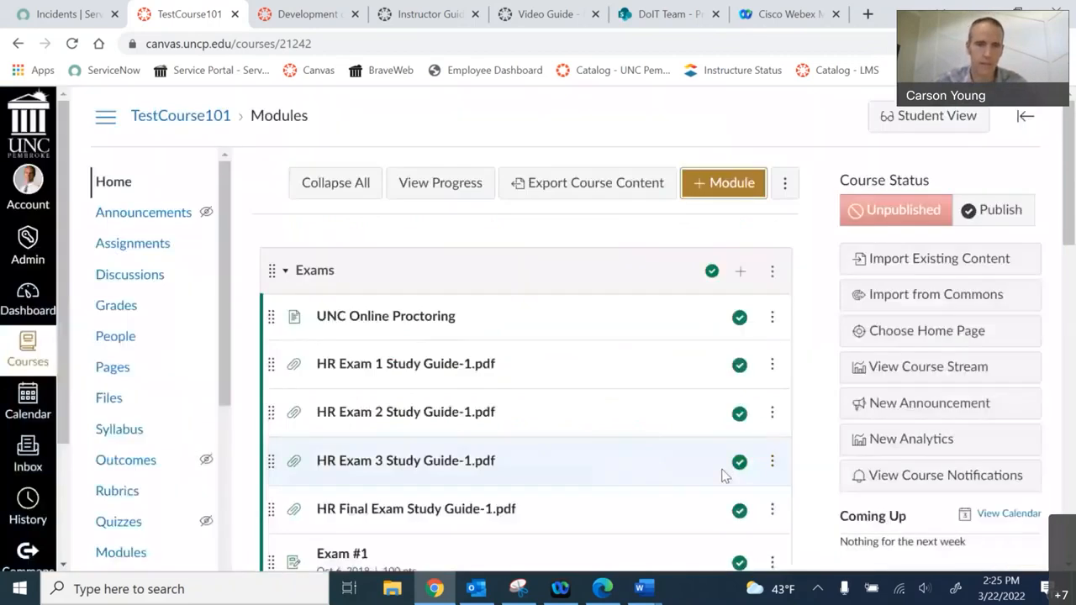
Move Test module from the end of the module list to the first place, above the Exams module
{"action": "scroll", "coordinate": [509, 380], "scroll_direction": "down", "scroll_amount": 6}
{"action": "scroll", "coordinate": [515, 388], "scroll_direction": "down", "scroll_amount": 10}
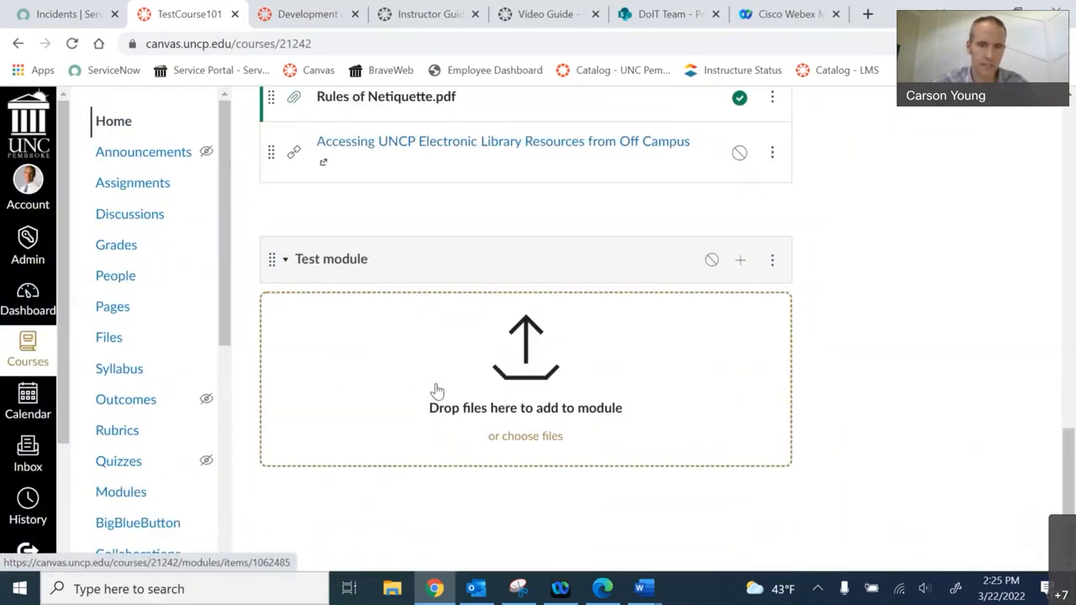
{"action": "mouse_move", "coordinate": [274, 267]}
{"action": "left_mouse_down"}
{"action": "mouse_move", "coordinate": [298, 24]}
{"action": "mouse_move", "coordinate": [285, 280]}
{"action": "left_mouse_up"}
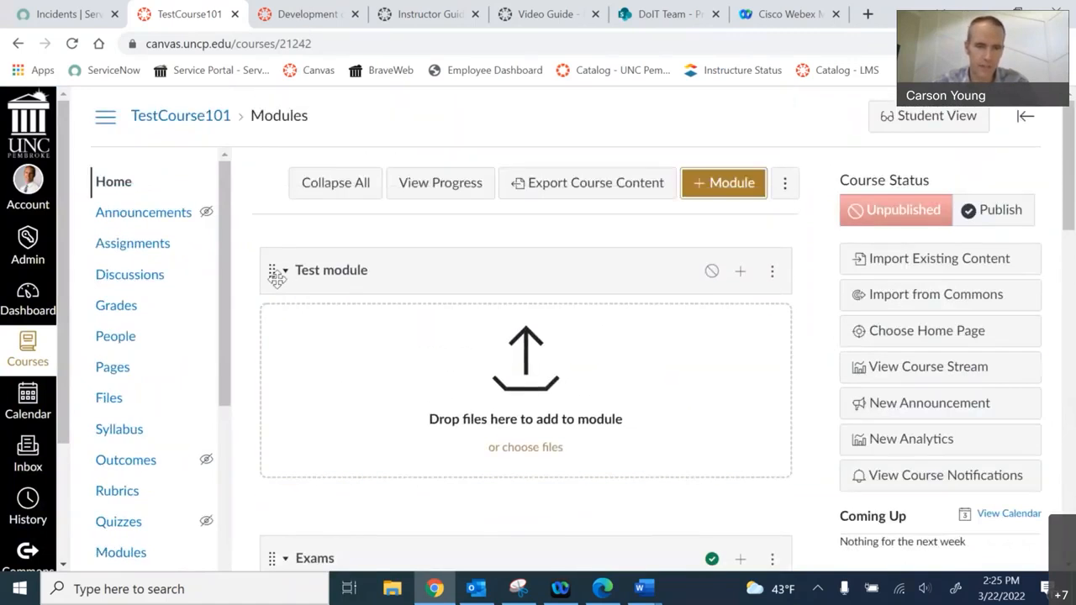
{"action": "left_click_drag", "start_coordinate": [271, 270], "coordinate": [307, 281]}
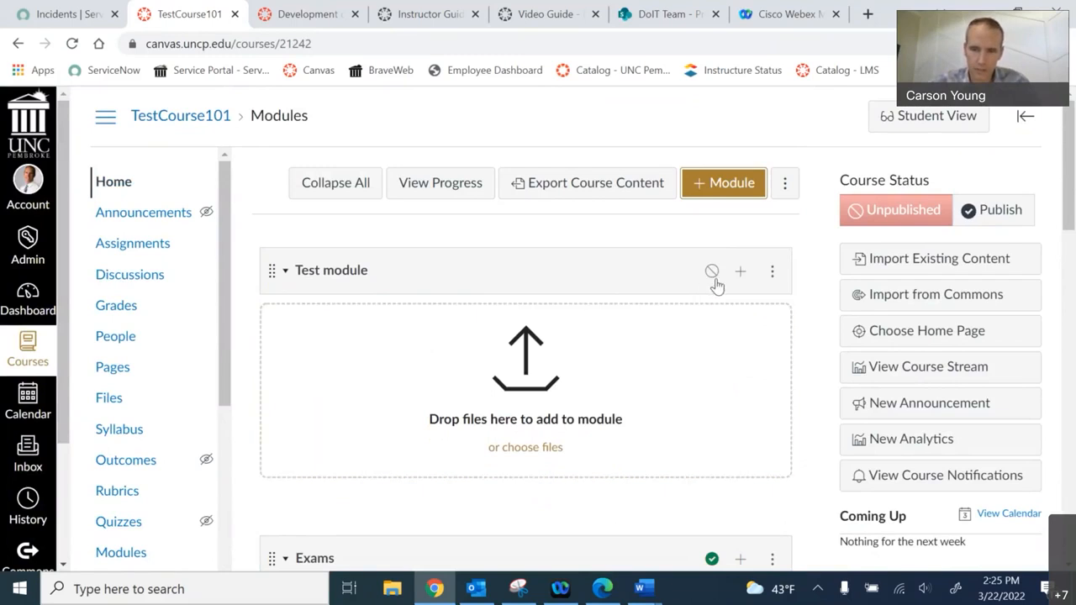
Publish the TestCourse101 course, and set it back to unpublished
{"action": "scroll", "coordinate": [738, 345], "scroll_direction": "down", "scroll_amount": 5}
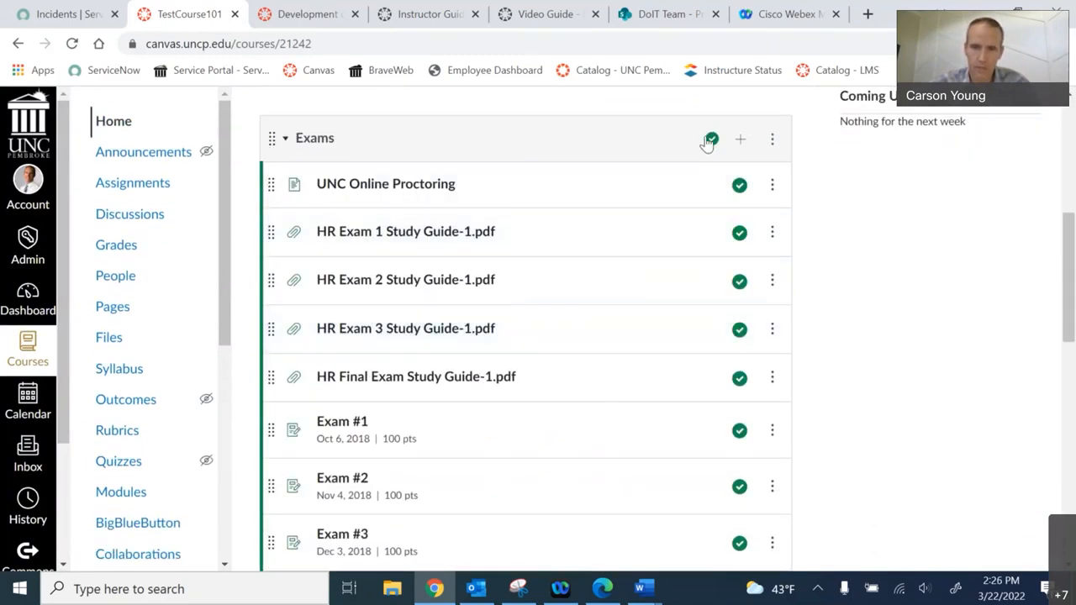
{"action": "scroll", "coordinate": [711, 266], "scroll_direction": "up", "scroll_amount": 5}
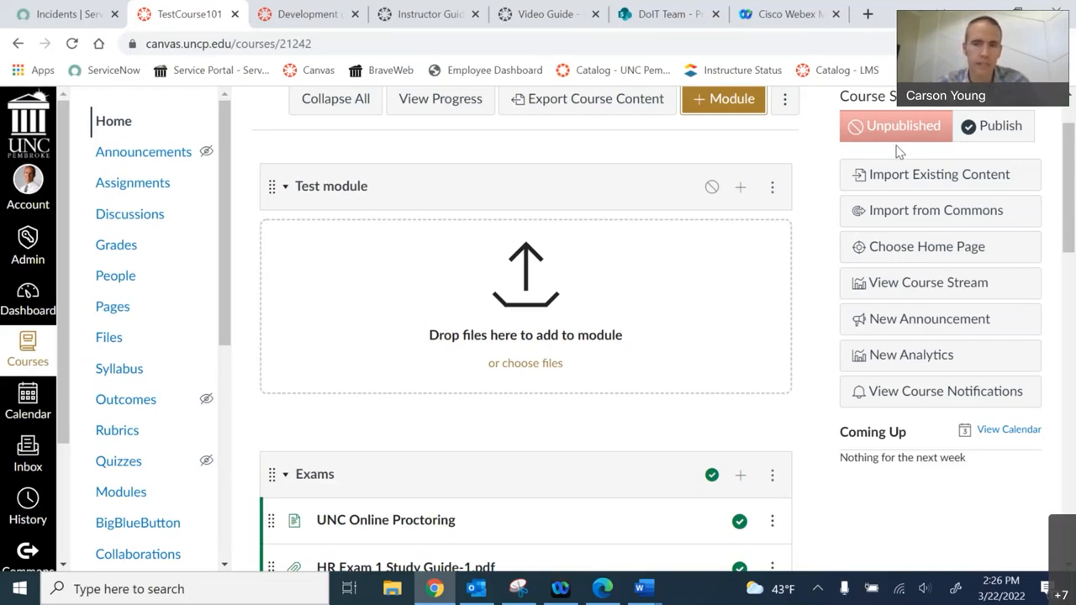
{"action": "left_click", "coordinate": [998, 130]}
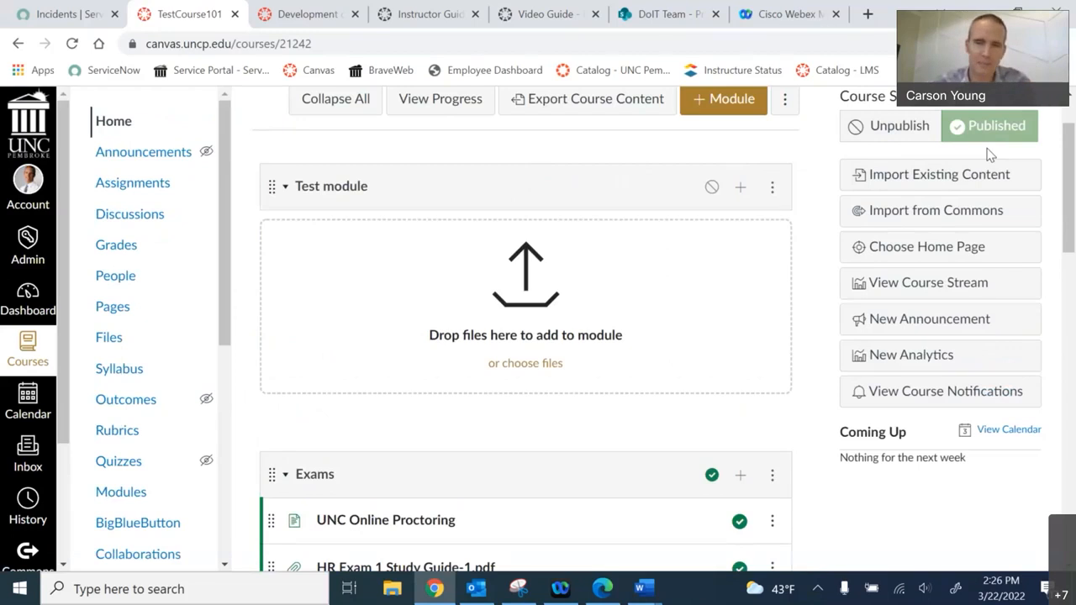
{"action": "left_click", "coordinate": [895, 129]}
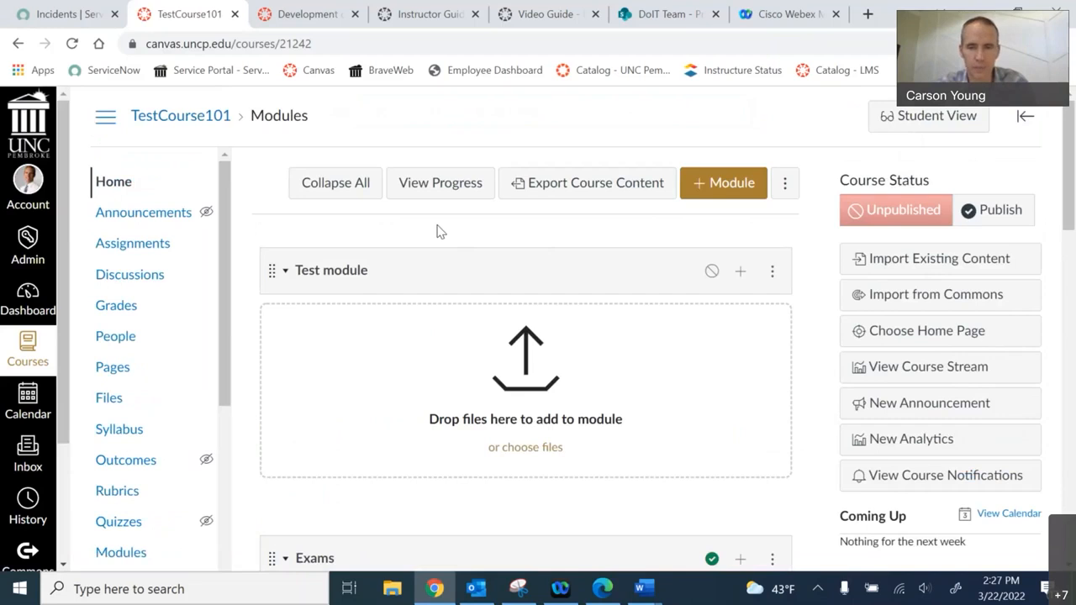
Unpublish the Exams module, and publish it again
{"action": "scroll", "coordinate": [432, 232], "scroll_direction": "down", "scroll_amount": 2}
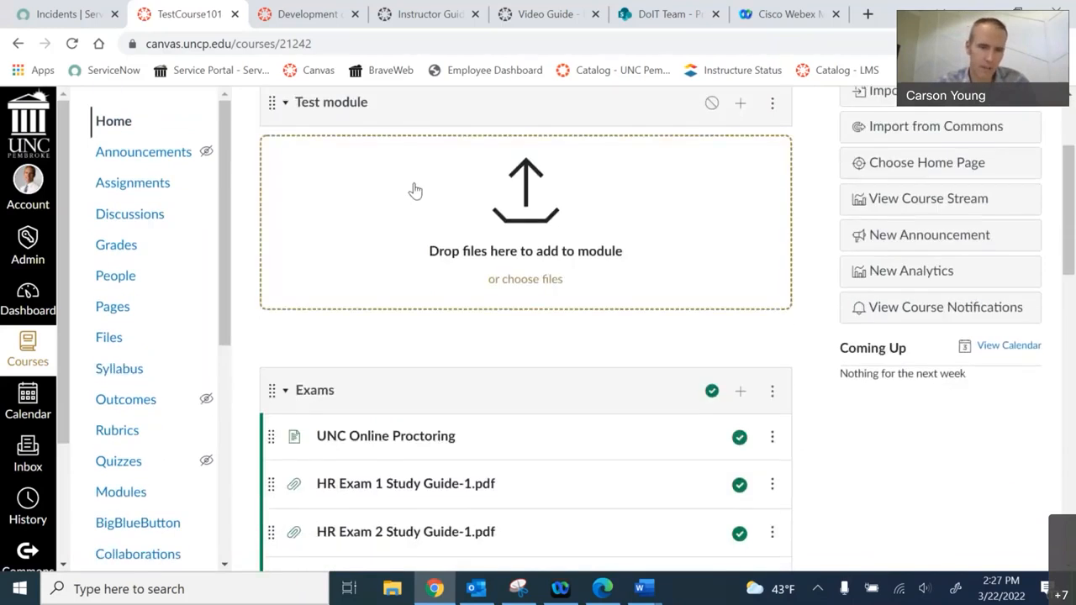
{"action": "scroll", "coordinate": [413, 190], "scroll_direction": "up", "scroll_amount": 1}
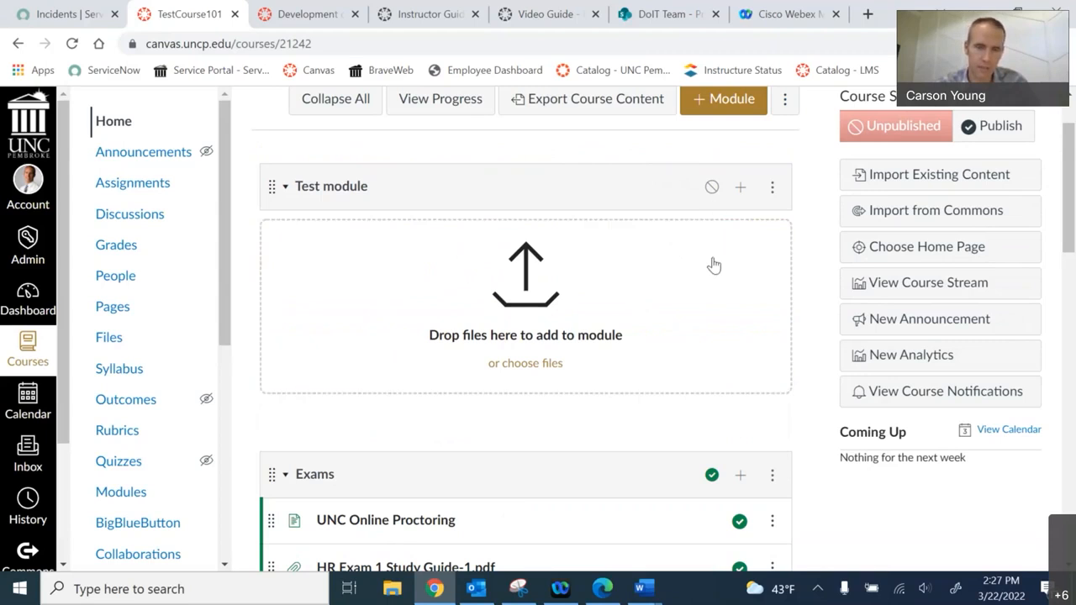
{"action": "scroll", "coordinate": [714, 265], "scroll_direction": "down", "scroll_amount": 3}
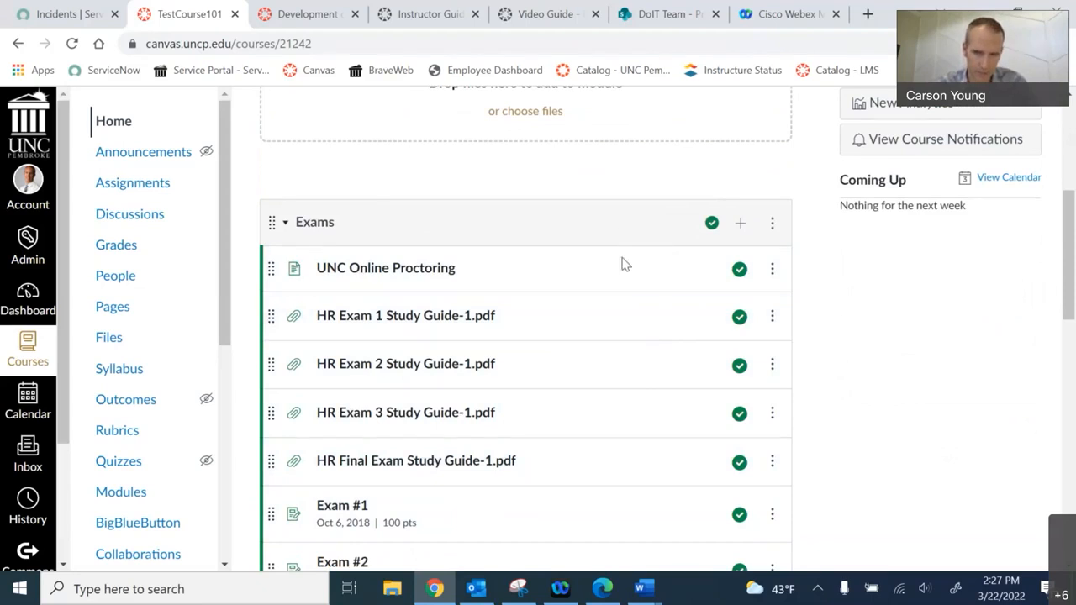
{"action": "left_click", "coordinate": [711, 223]}
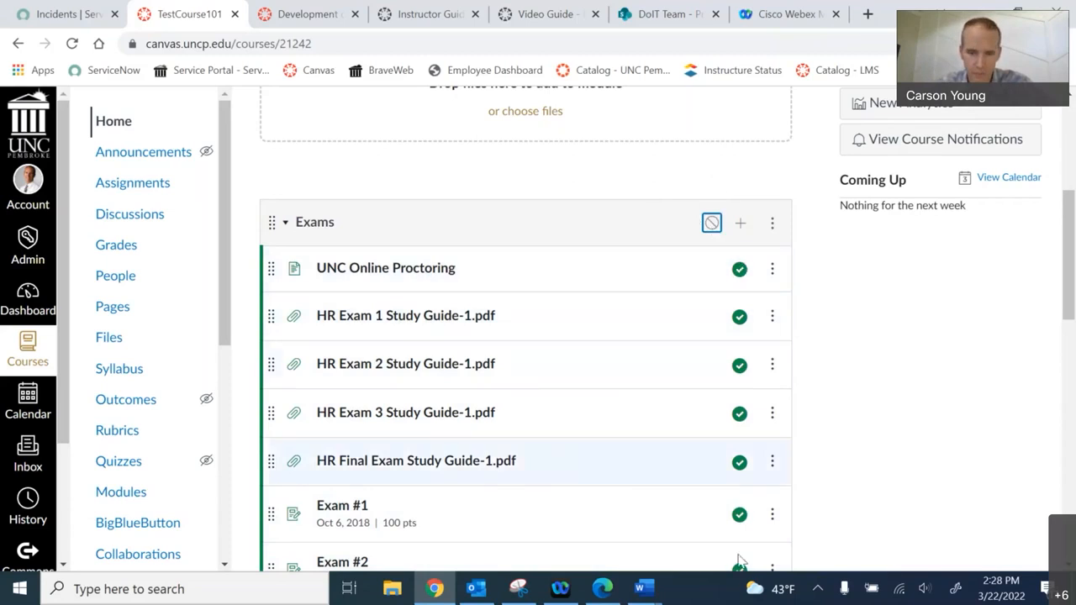
{"action": "left_click", "coordinate": [711, 226]}
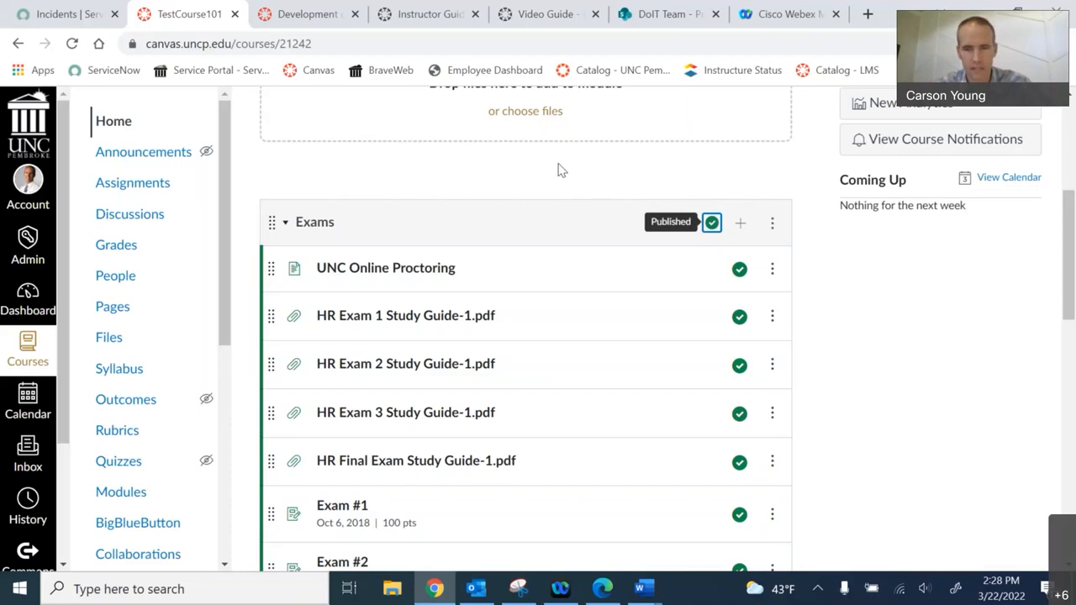
Set the permissions of HR Exam 2 Study Guide-1.pdf in the Exams module to Unpublish
{"action": "scroll", "coordinate": [579, 238], "scroll_direction": "down", "scroll_amount": 1}
{"action": "scroll", "coordinate": [580, 242], "scroll_direction": "up", "scroll_amount": 1}
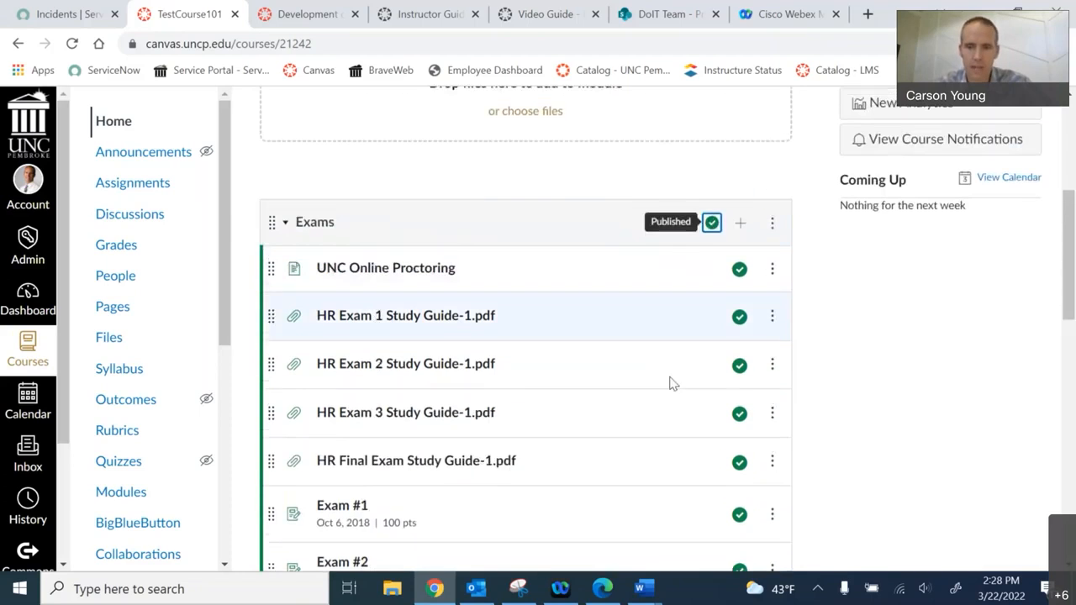
{"action": "left_click", "coordinate": [739, 367]}
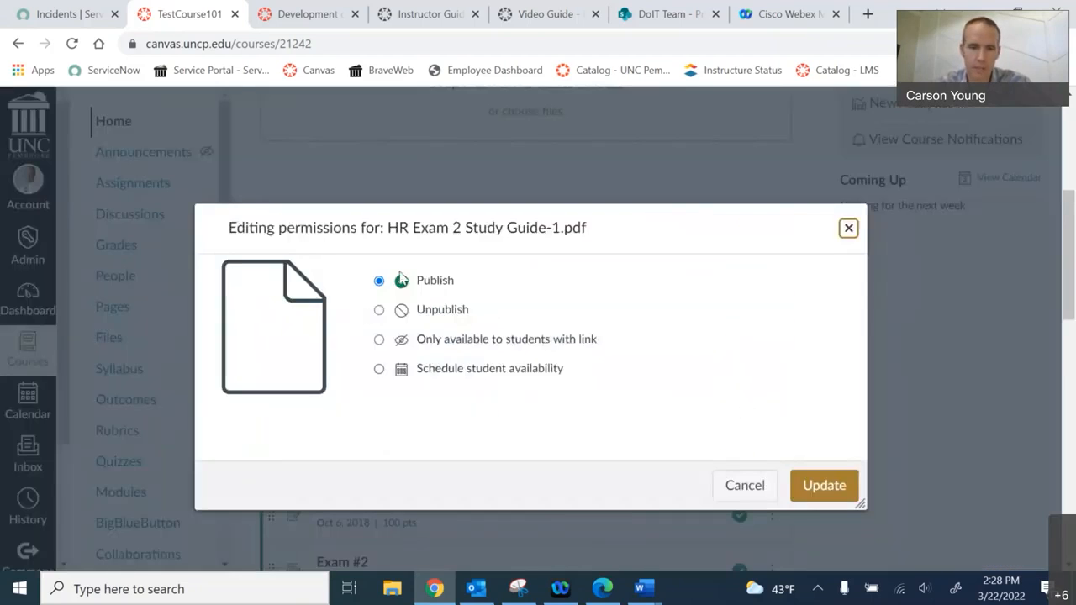
{"action": "left_click", "coordinate": [379, 311]}
{"action": "left_click", "coordinate": [824, 485]}
{"action": "scroll", "coordinate": [618, 340], "scroll_direction": "down", "scroll_amount": 2}
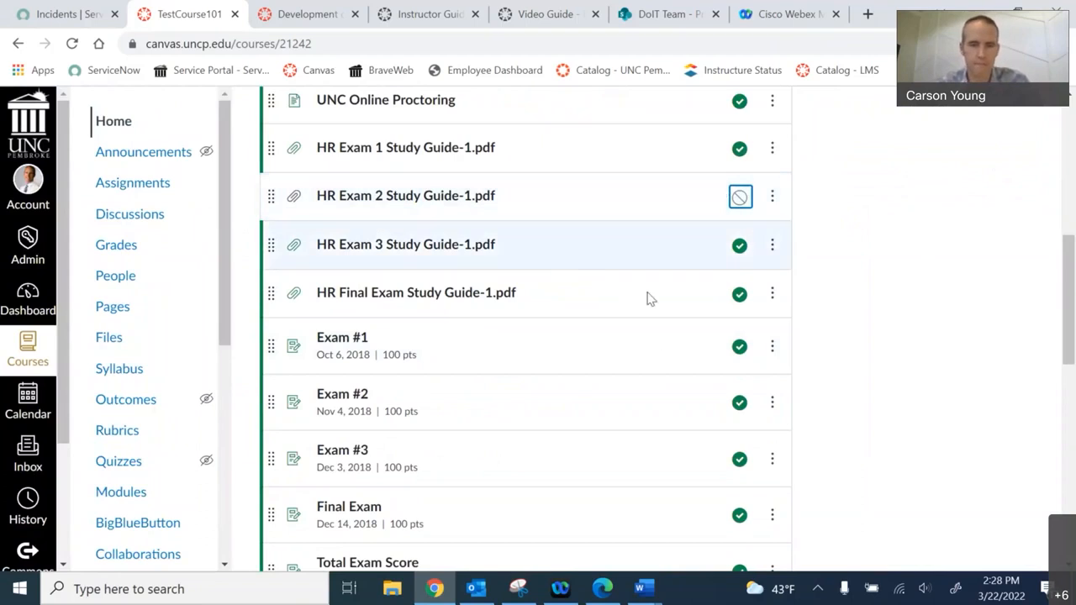
Review the permission options of HR Exam 2 Study Guide-1.pdf, close them, and return to Test module
{"action": "left_click", "coordinate": [740, 197]}
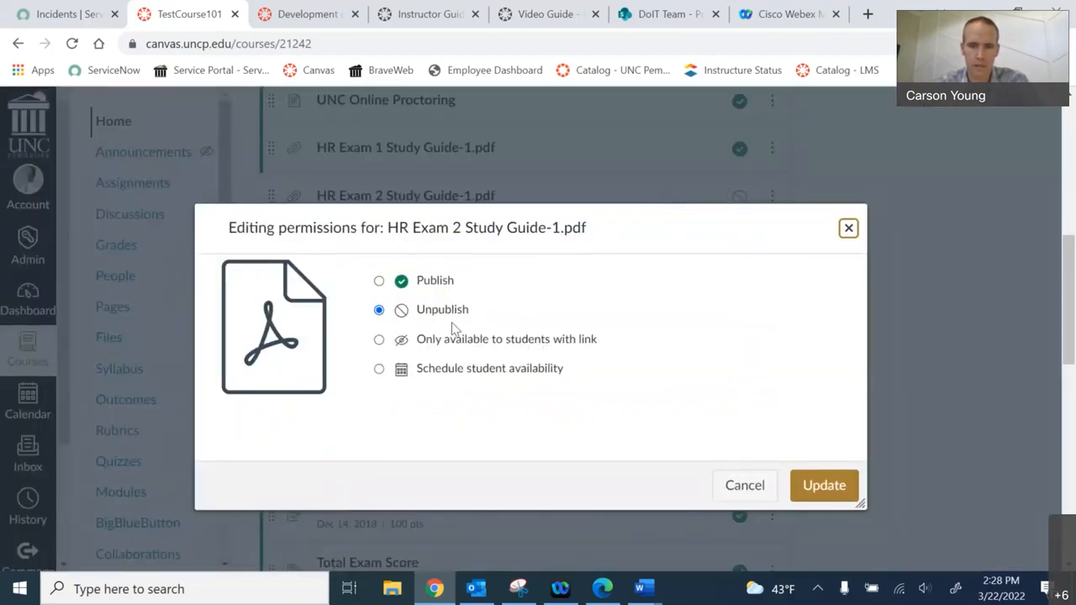
{"action": "left_click", "coordinate": [848, 229]}
{"action": "scroll", "coordinate": [846, 229], "scroll_direction": "up", "scroll_amount": 3}
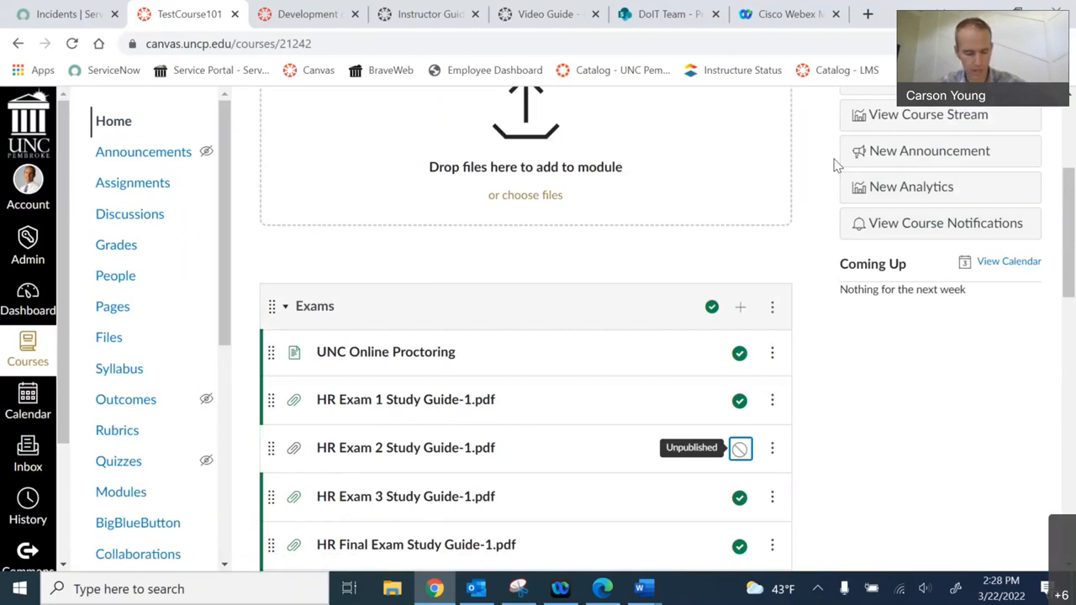
{"action": "scroll", "coordinate": [799, 223], "scroll_direction": "up", "scroll_amount": 3}
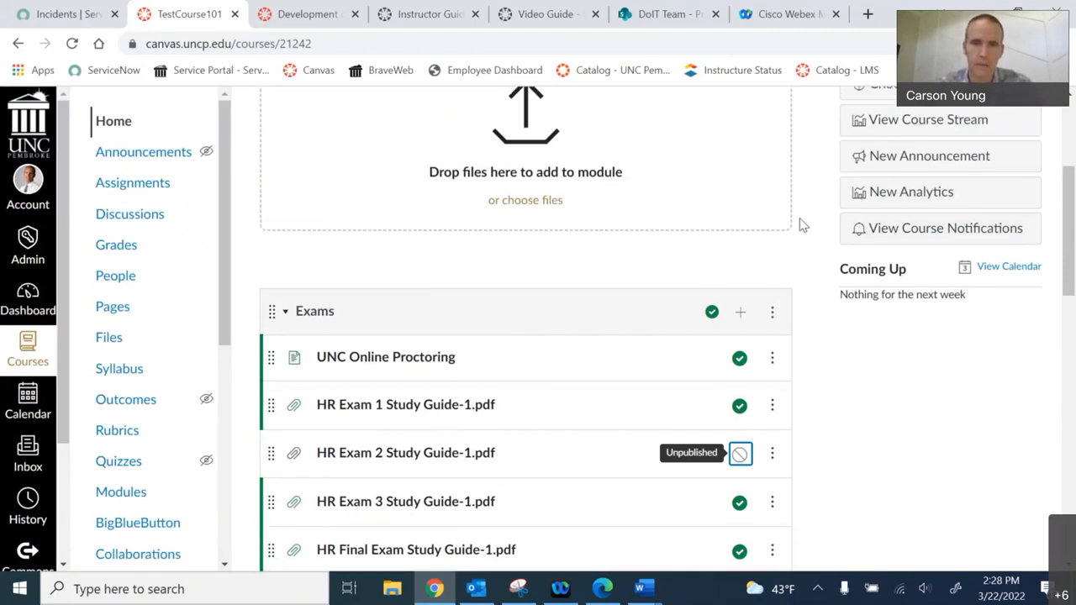
{"action": "scroll", "coordinate": [783, 233], "scroll_direction": "down", "scroll_amount": 2}
{"action": "scroll", "coordinate": [777, 236], "scroll_direction": "up", "scroll_amount": 1}
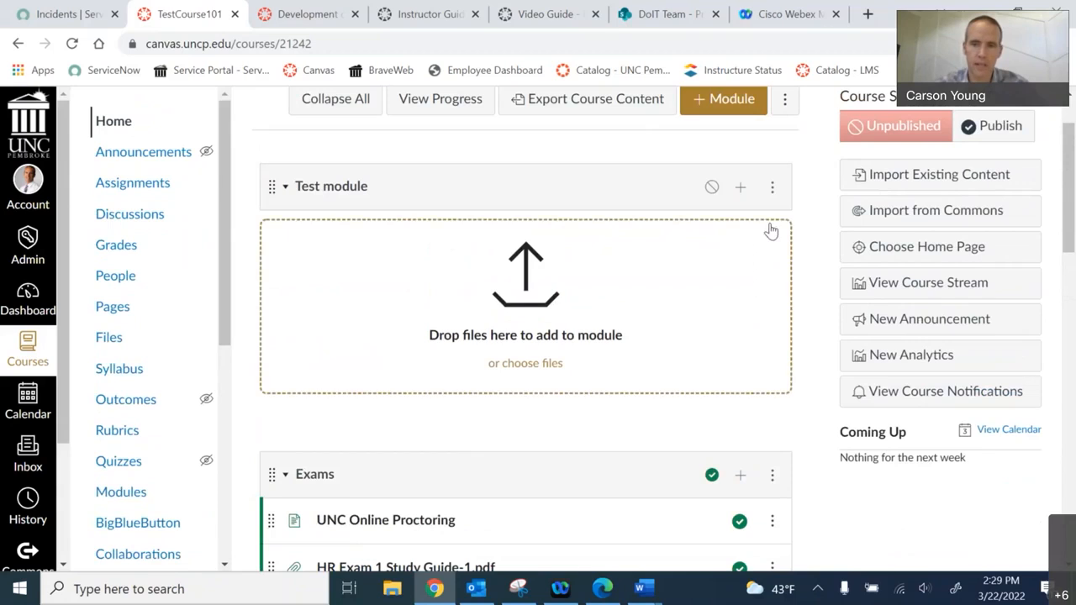
Add the existing assignment Exam #1 to Test module
{"action": "left_click", "coordinate": [742, 189]}
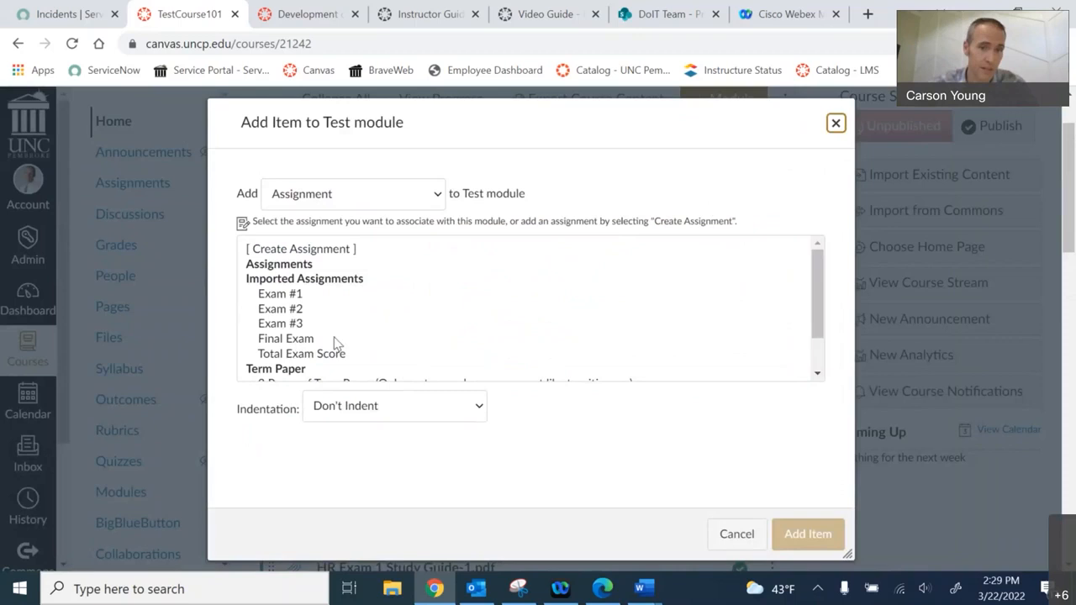
{"action": "left_click", "coordinate": [279, 295]}
{"action": "left_click", "coordinate": [807, 533]}
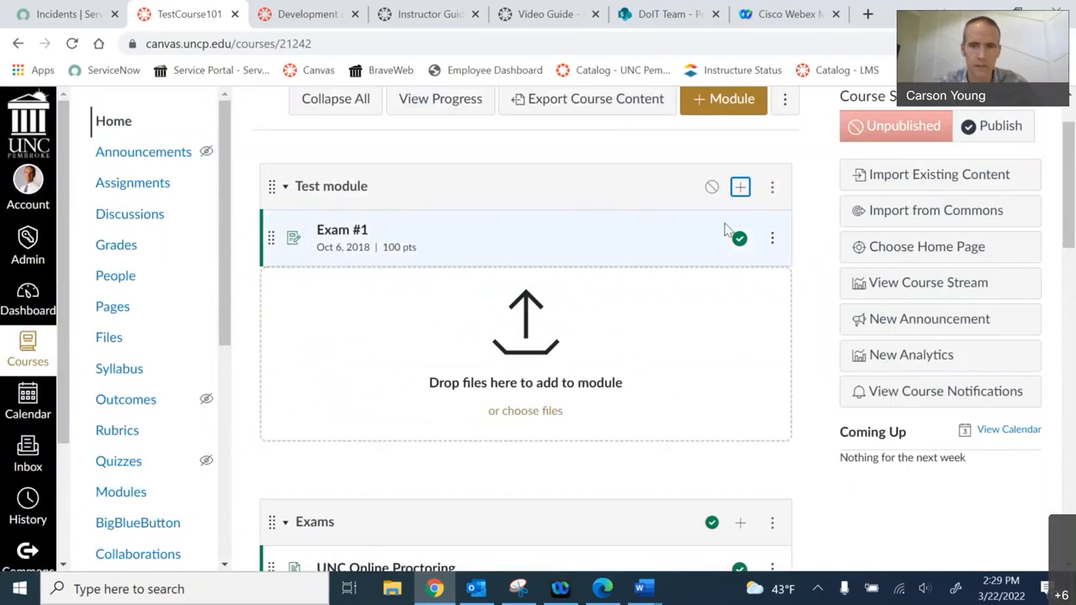
Create a new assignment named A1 in Test module, without indentation
{"action": "left_click", "coordinate": [741, 186]}
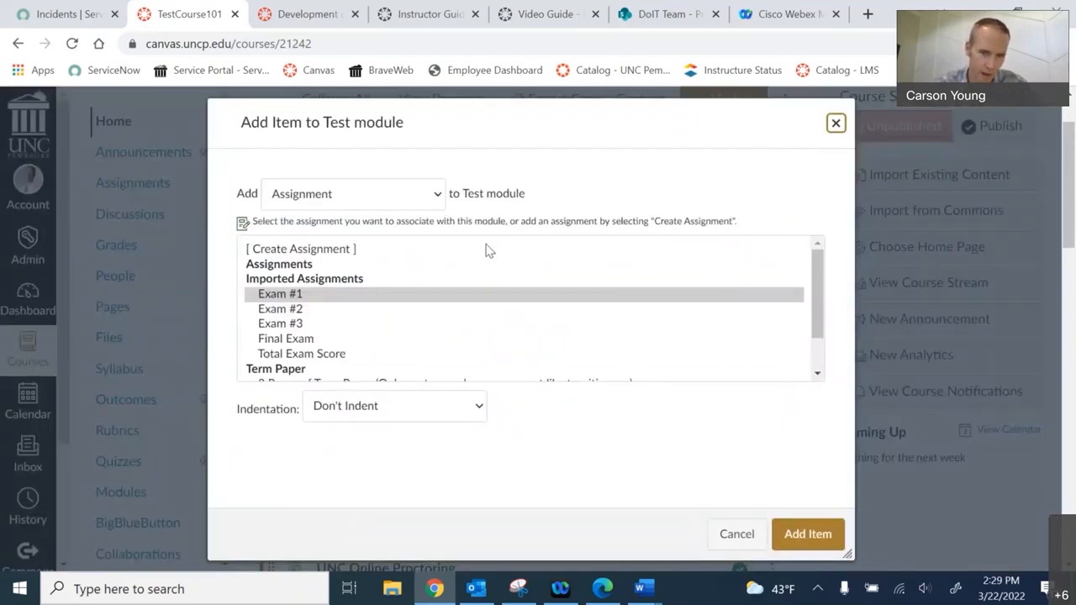
{"action": "left_click", "coordinate": [399, 199]}
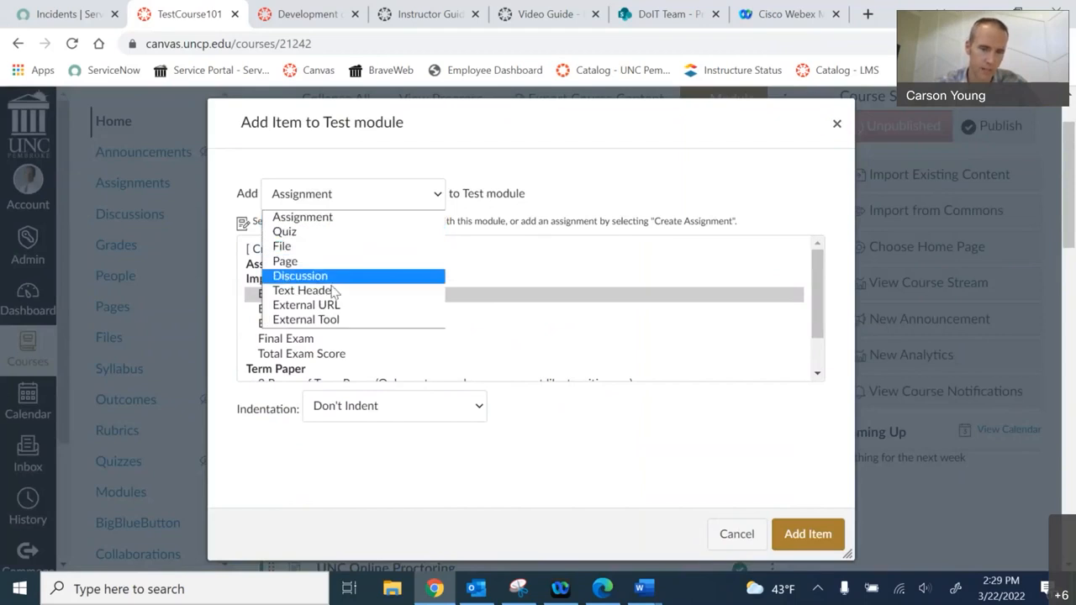
{"action": "left_click", "coordinate": [344, 219]}
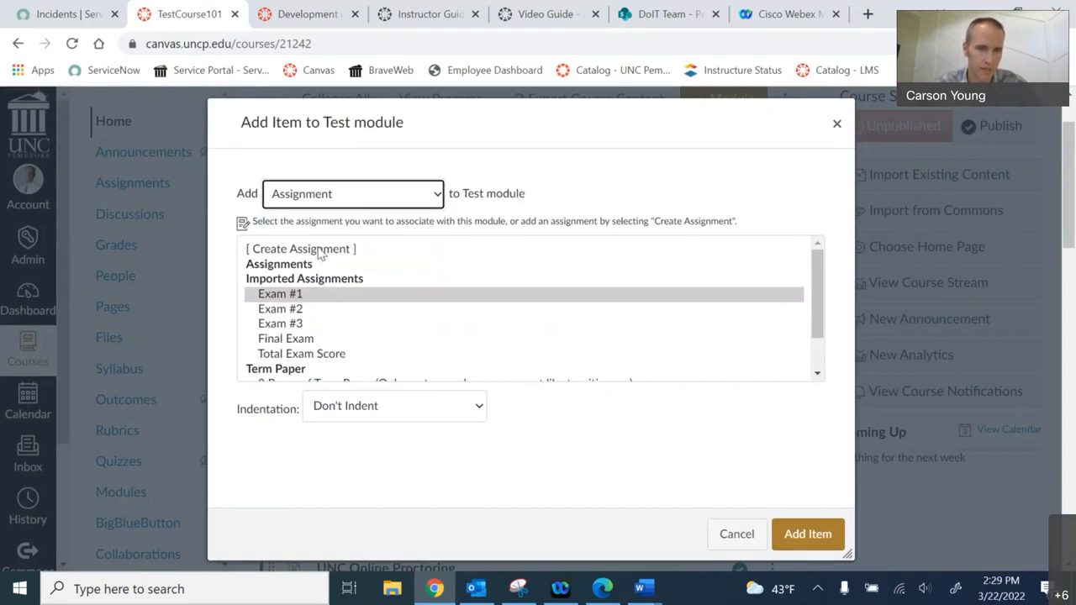
{"action": "left_click", "coordinate": [321, 253]}
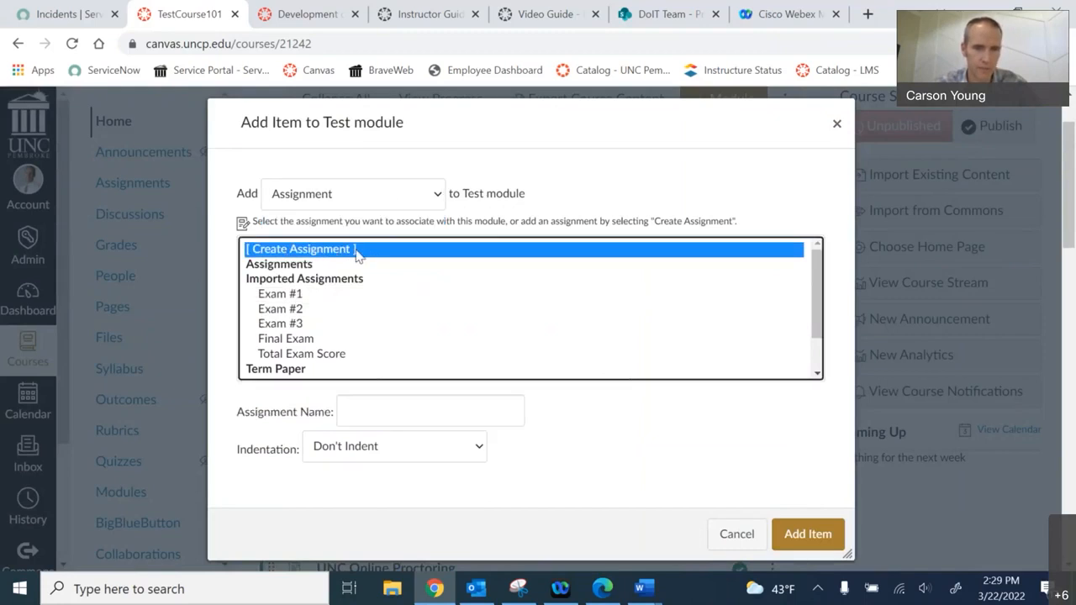
{"action": "left_click", "coordinate": [402, 408]}
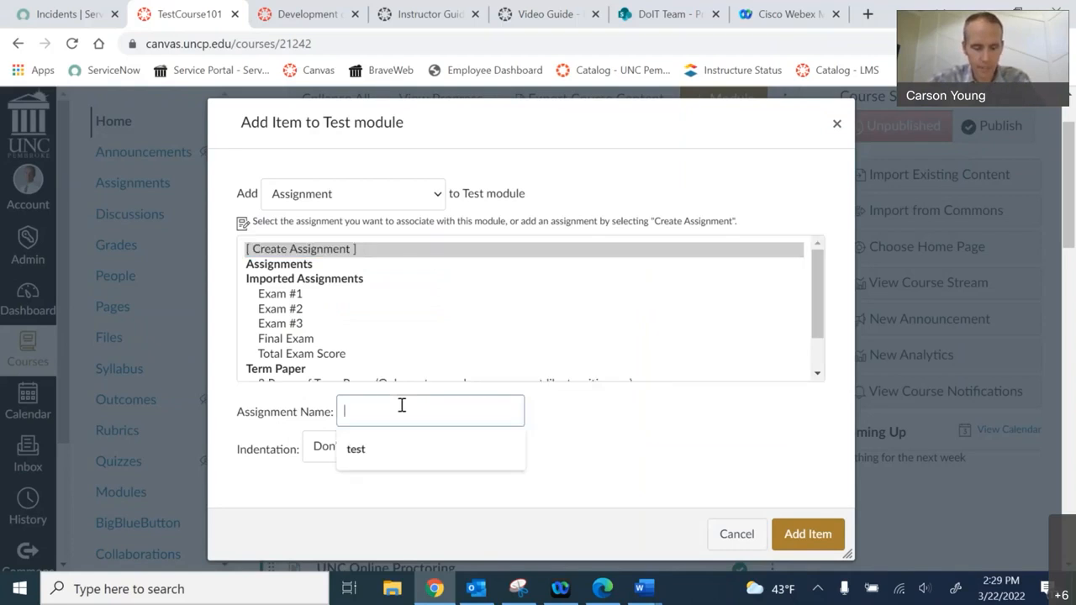
{"action": "type", "text": "A1"}
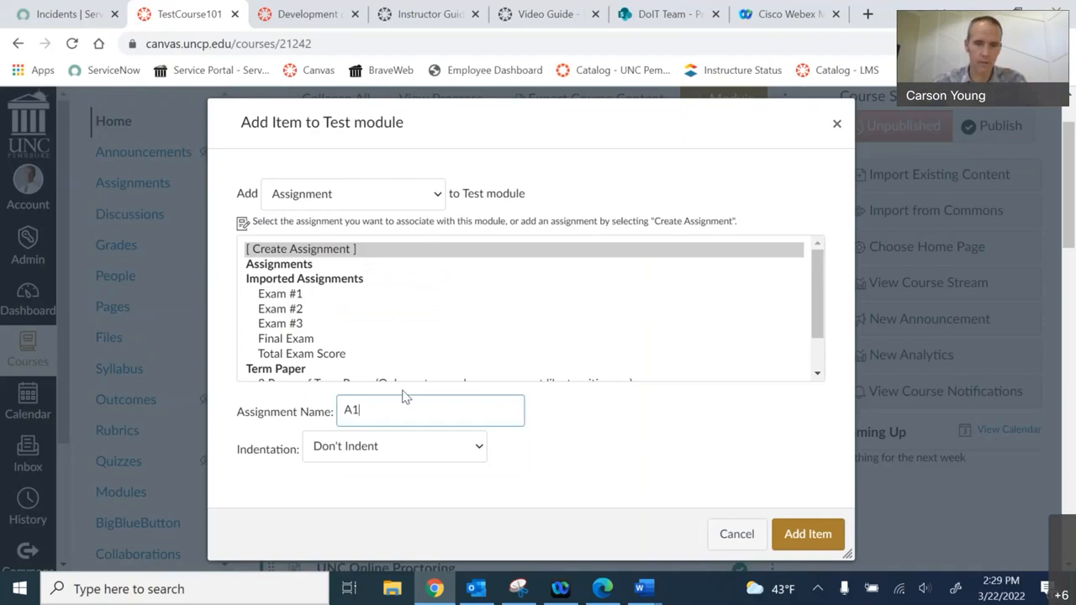
{"action": "left_click", "coordinate": [560, 446]}
{"action": "scroll", "coordinate": [465, 456], "scroll_direction": "down", "scroll_amount": 1}
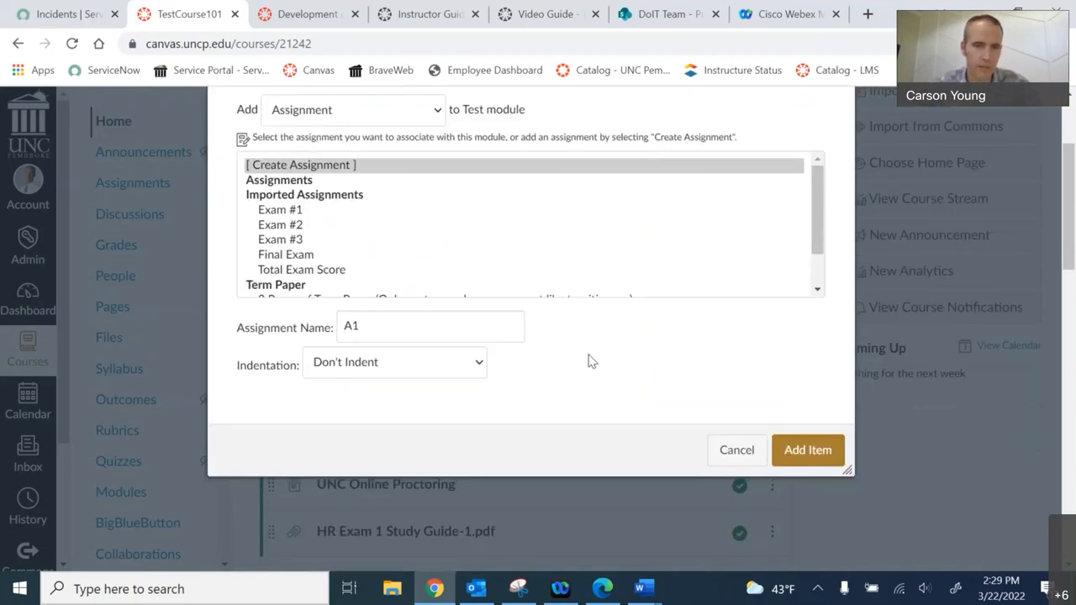
{"action": "scroll", "coordinate": [612, 438], "scroll_direction": "up", "scroll_amount": 1}
{"action": "left_click", "coordinate": [793, 529]}
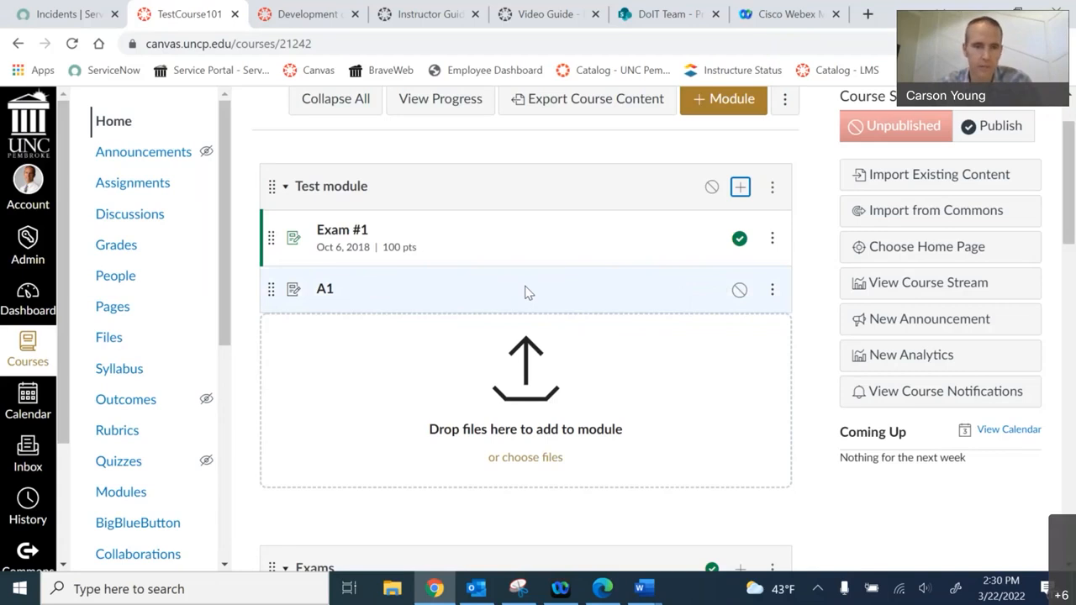
Create a new discussion topic named D1 in Test module, without indentation
{"action": "left_click", "coordinate": [740, 188]}
{"action": "left_click", "coordinate": [372, 202]}
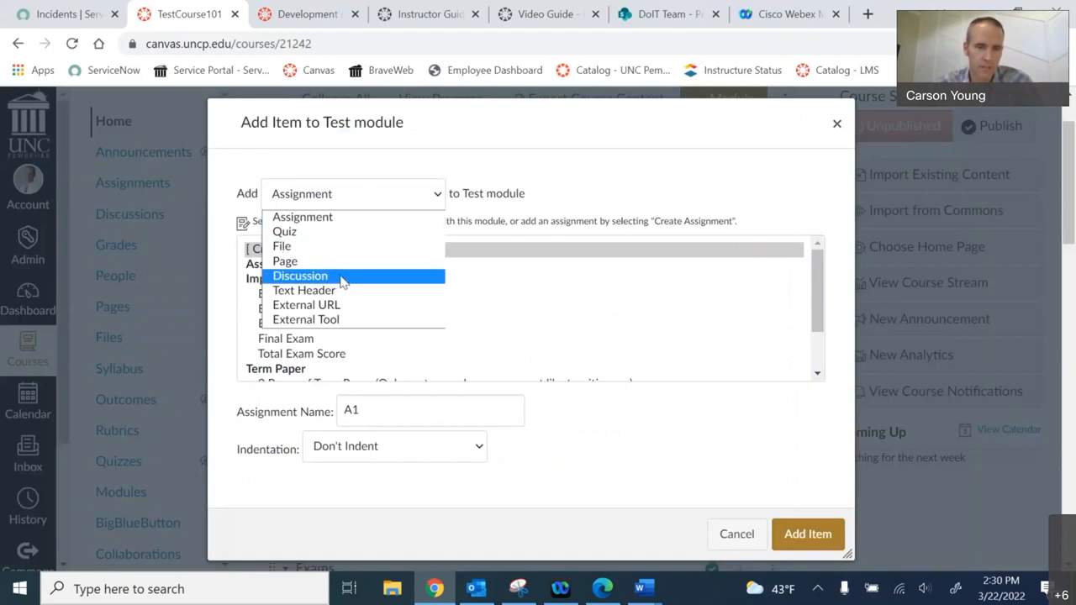
{"action": "left_click", "coordinate": [311, 277]}
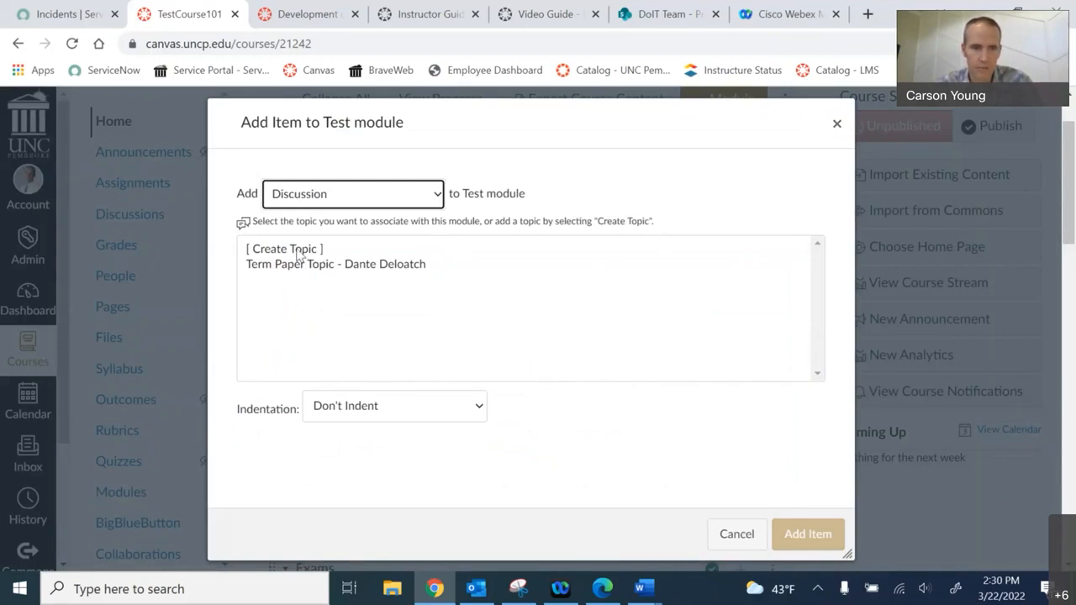
{"action": "left_click", "coordinate": [299, 252]}
{"action": "left_click", "coordinate": [357, 412]}
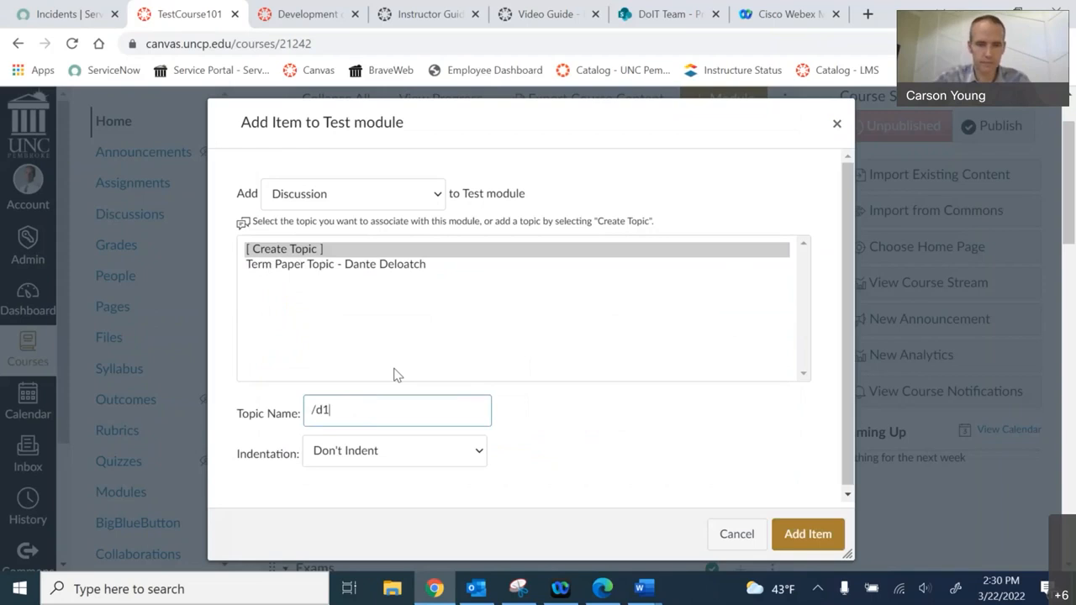
{"action": "key", "text": "BackSpace"}
{"action": "key", "text": "BackSpace"}
{"action": "key", "text": "BackSpace"}
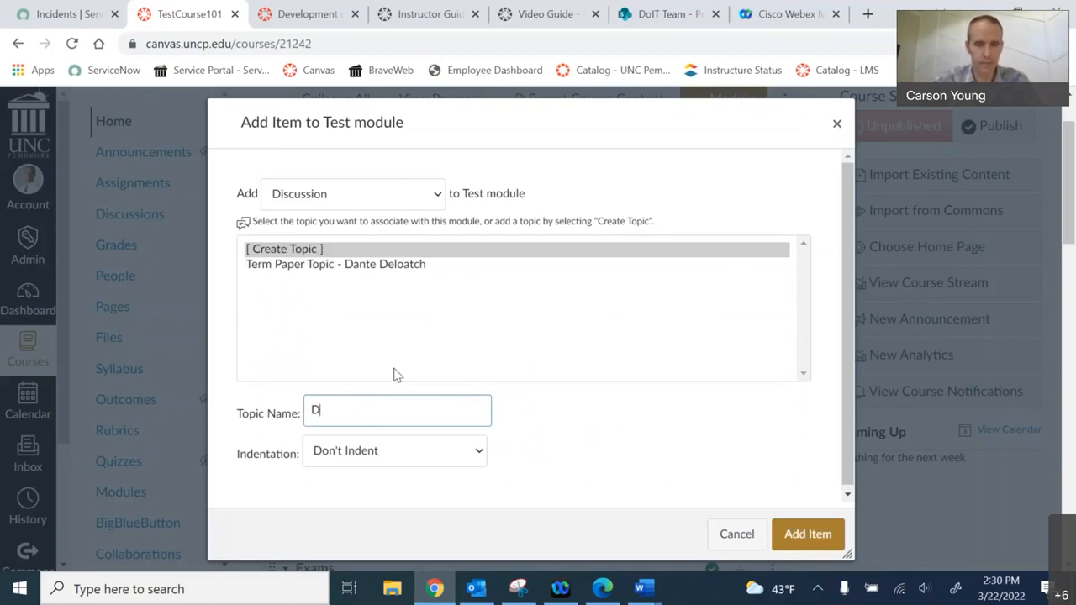
{"action": "left_click", "coordinate": [808, 540]}
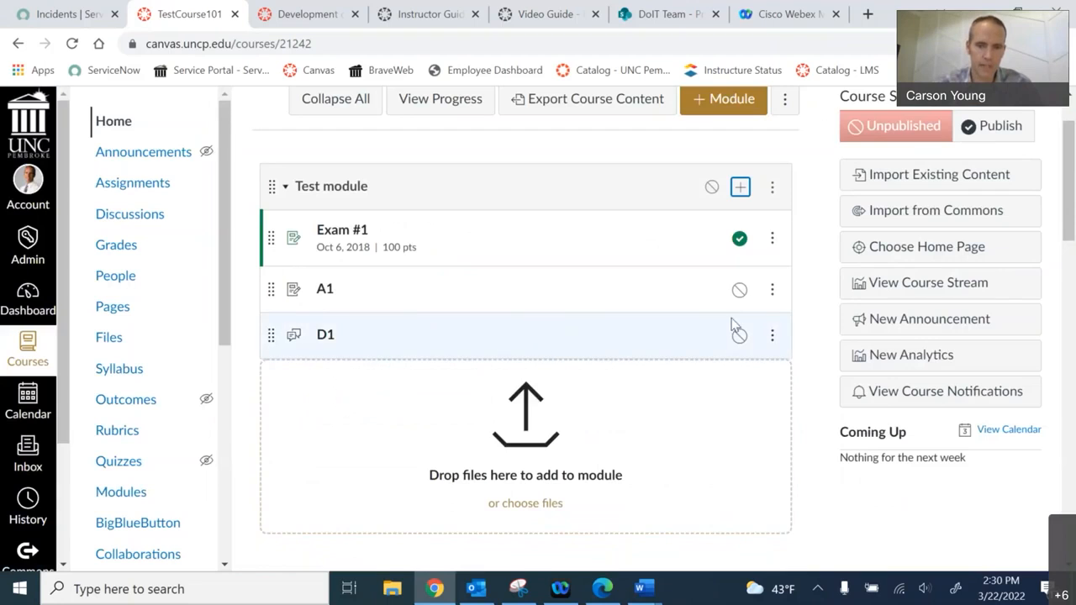
Increase the indent of assignment A1 by one level, and decrease it again
{"action": "left_click", "coordinate": [772, 290]}
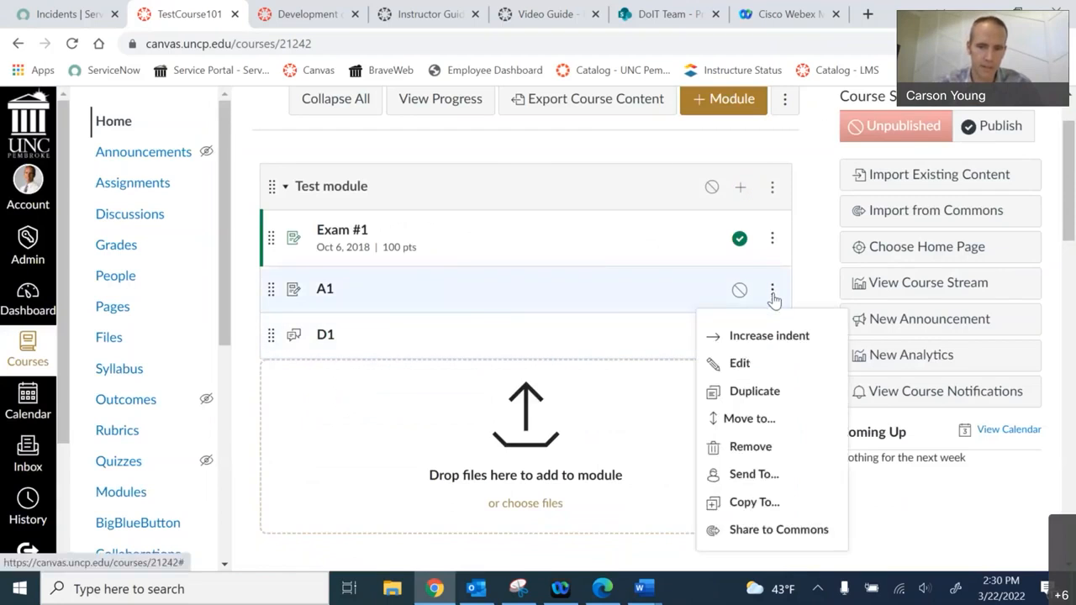
{"action": "left_click", "coordinate": [749, 336]}
{"action": "left_click", "coordinate": [772, 290]}
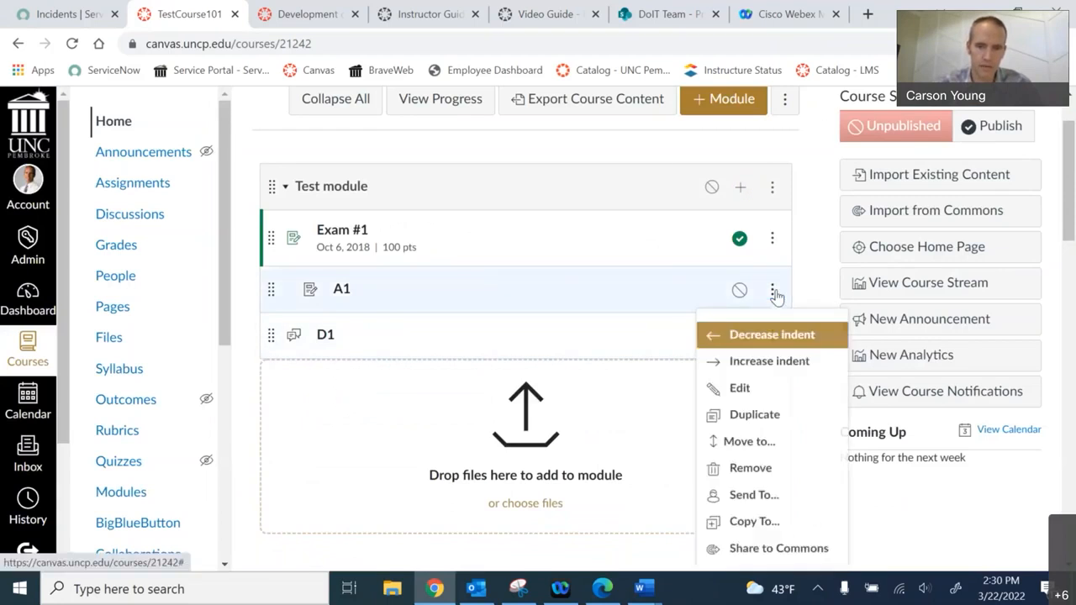
{"action": "left_click", "coordinate": [746, 336]}
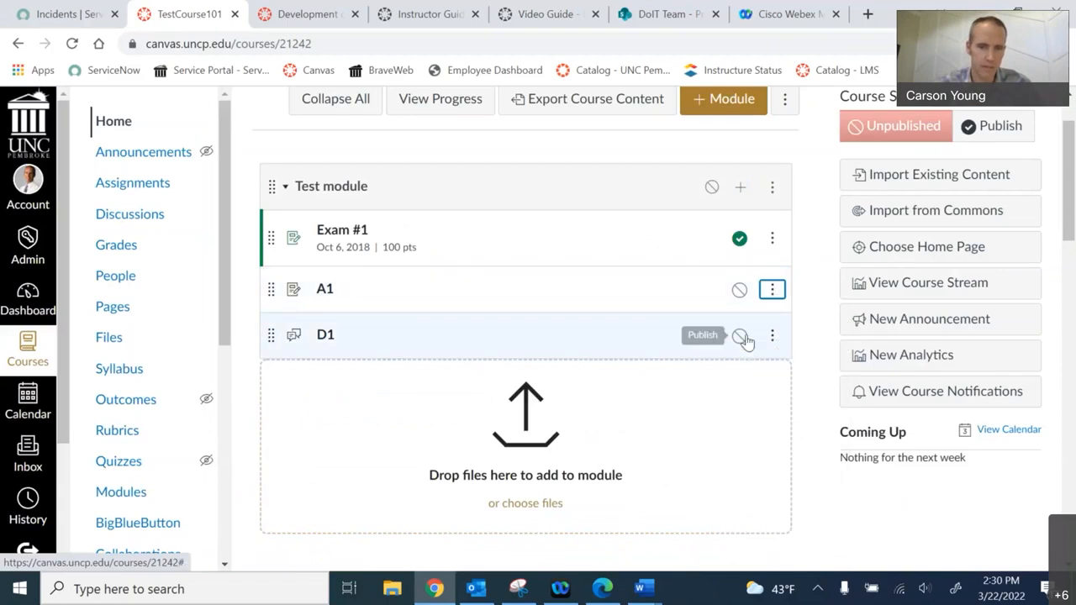
Move assignment A1 below discussion D1 in Test module, and move it back above D1
{"action": "left_click", "coordinate": [773, 290]}
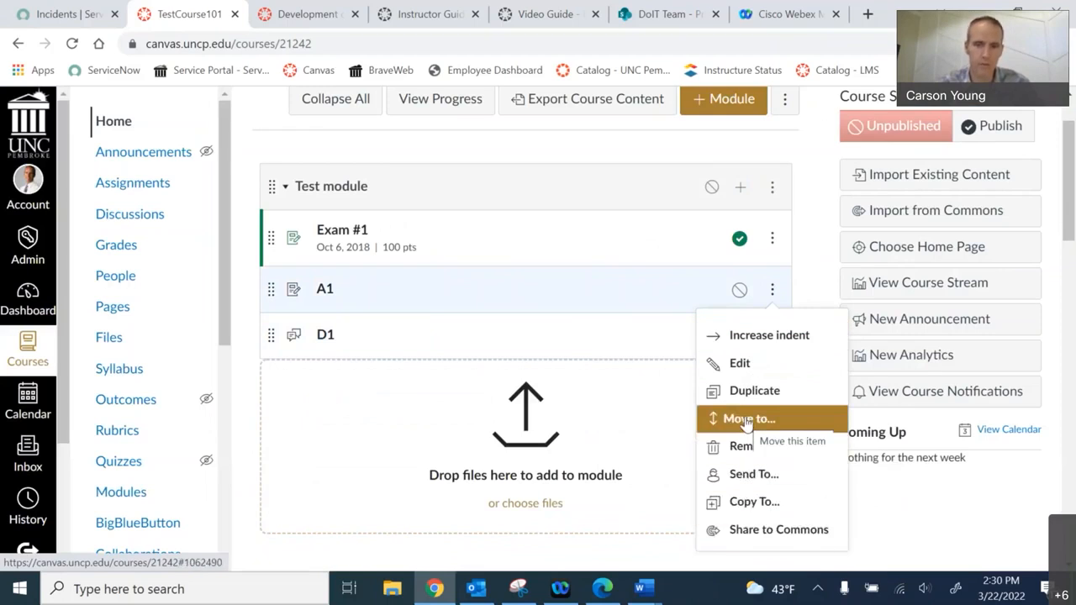
{"action": "left_click", "coordinate": [547, 149]}
{"action": "left_click_drag", "start_coordinate": [274, 288], "coordinate": [271, 334]}
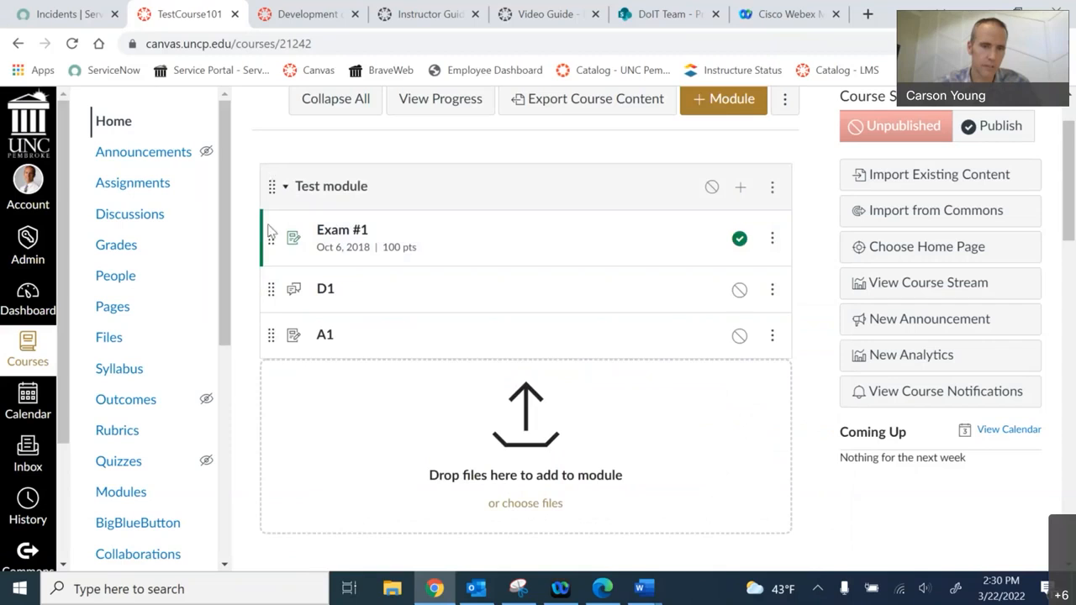
{"action": "left_click_drag", "start_coordinate": [274, 339], "coordinate": [276, 284]}
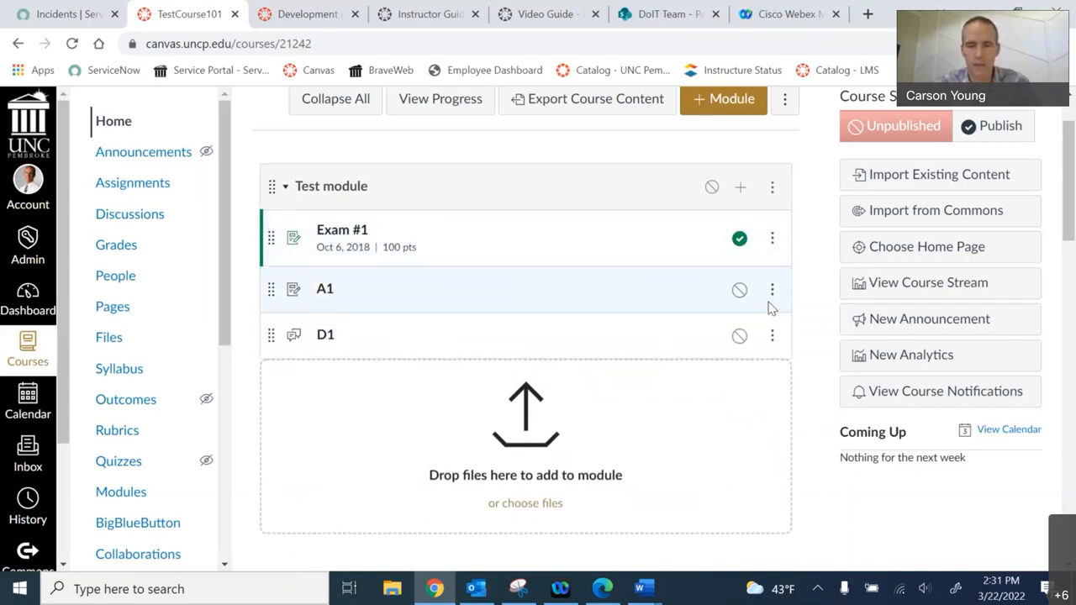
Duplicate discussion D1 and assignment A1 within Test module
{"action": "left_click", "coordinate": [771, 336]}
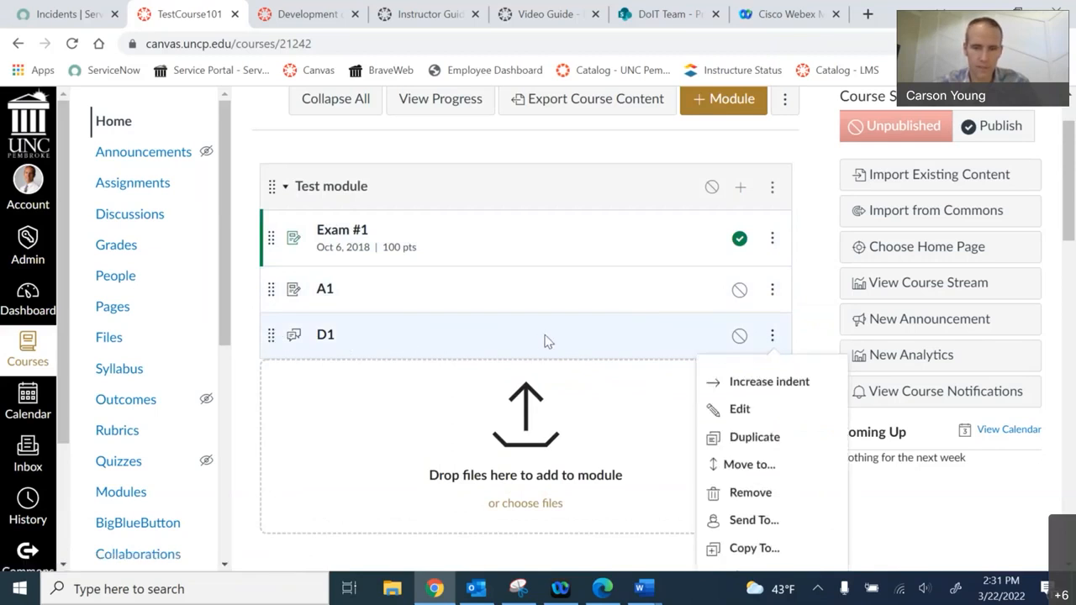
{"action": "left_click", "coordinate": [749, 438]}
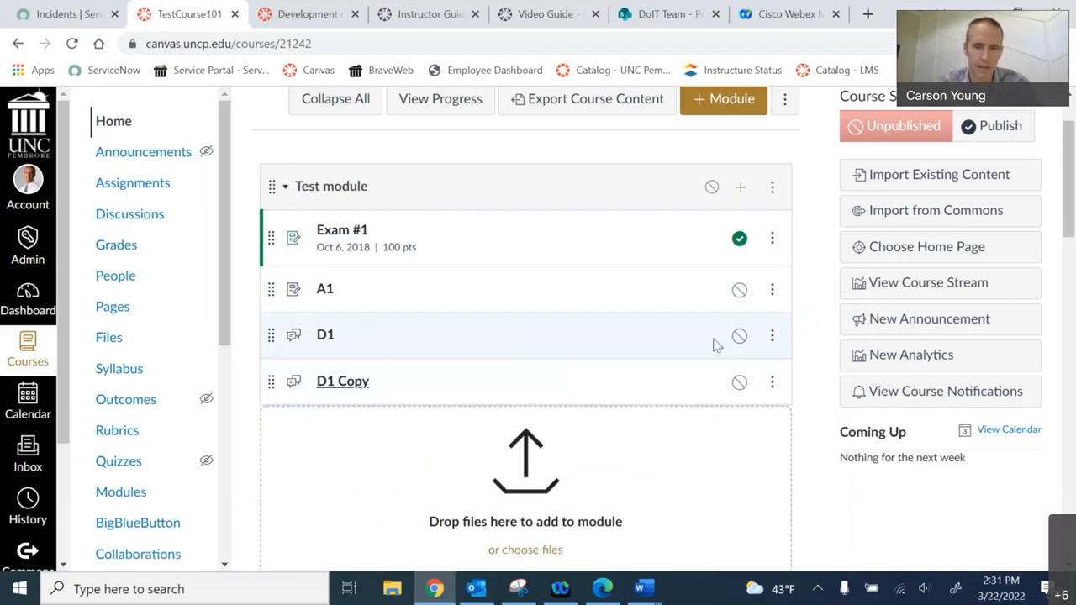
{"action": "left_click", "coordinate": [772, 291]}
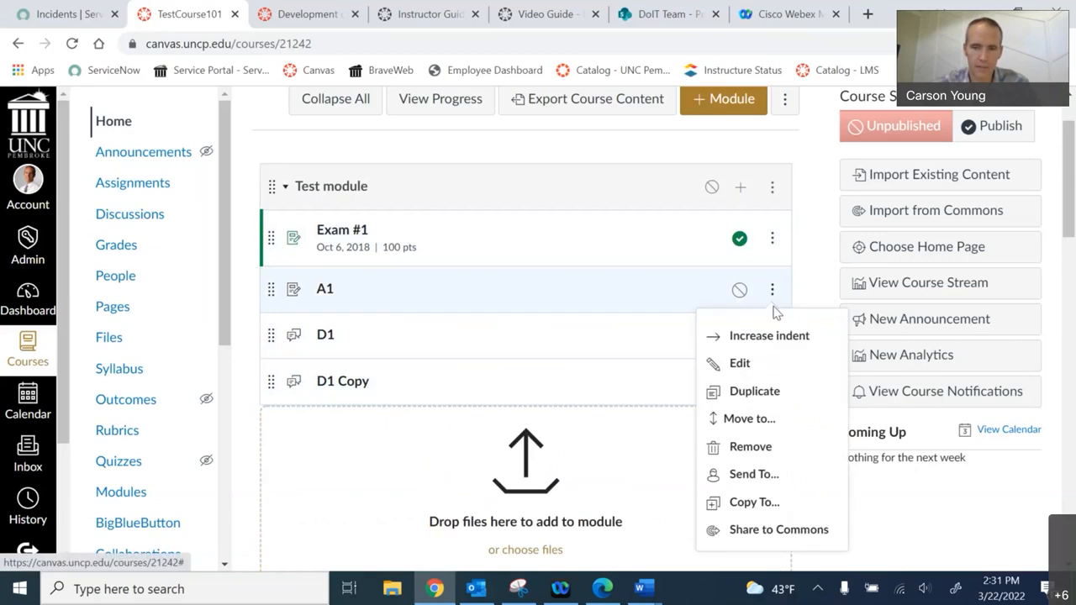
{"action": "left_click", "coordinate": [754, 391]}
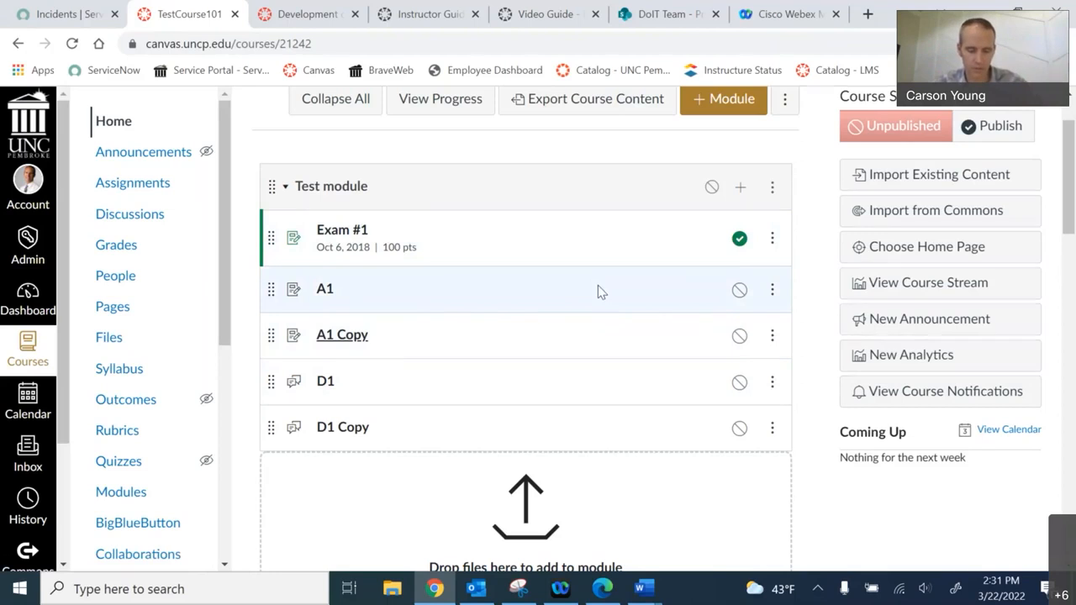
Start a new quiz in Test module, select Classic Quizzes as the quiz engine, and close without adding it
{"action": "left_click", "coordinate": [740, 187]}
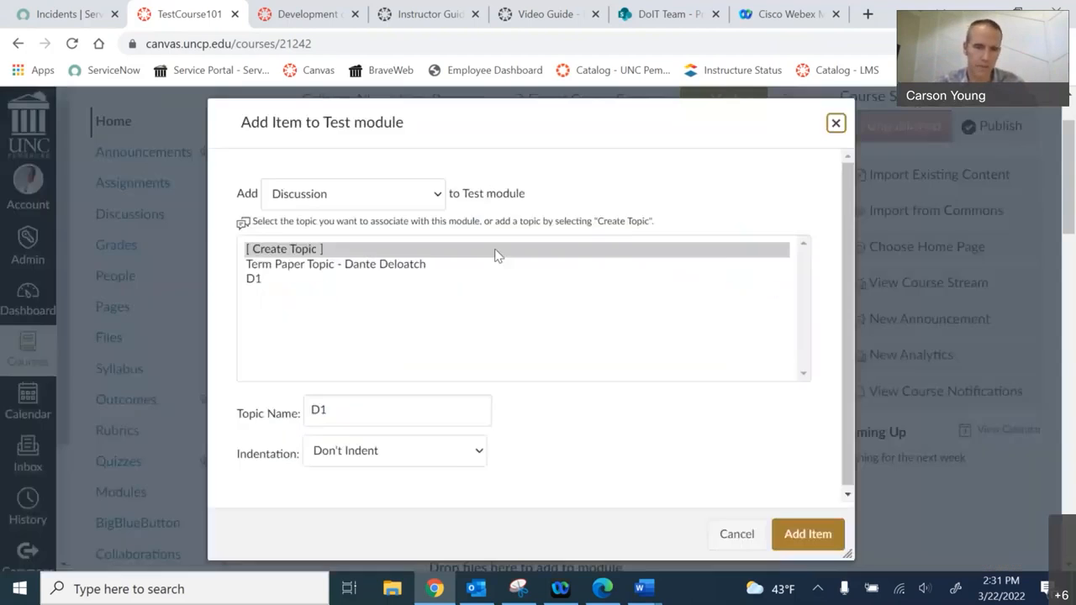
{"action": "left_click", "coordinate": [435, 195]}
{"action": "left_click", "coordinate": [326, 232]}
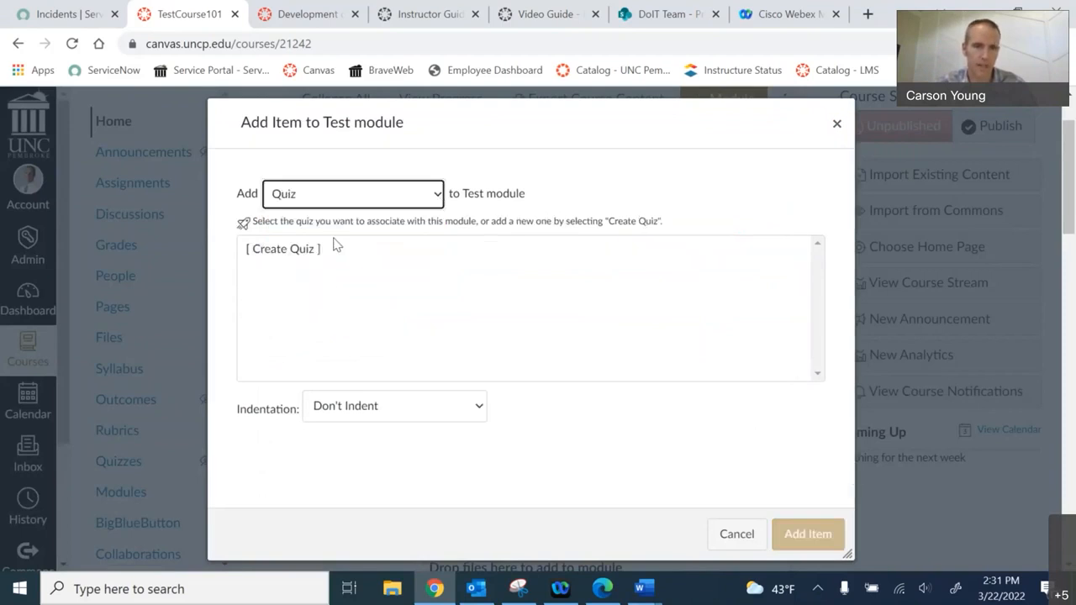
{"action": "left_click", "coordinate": [298, 252]}
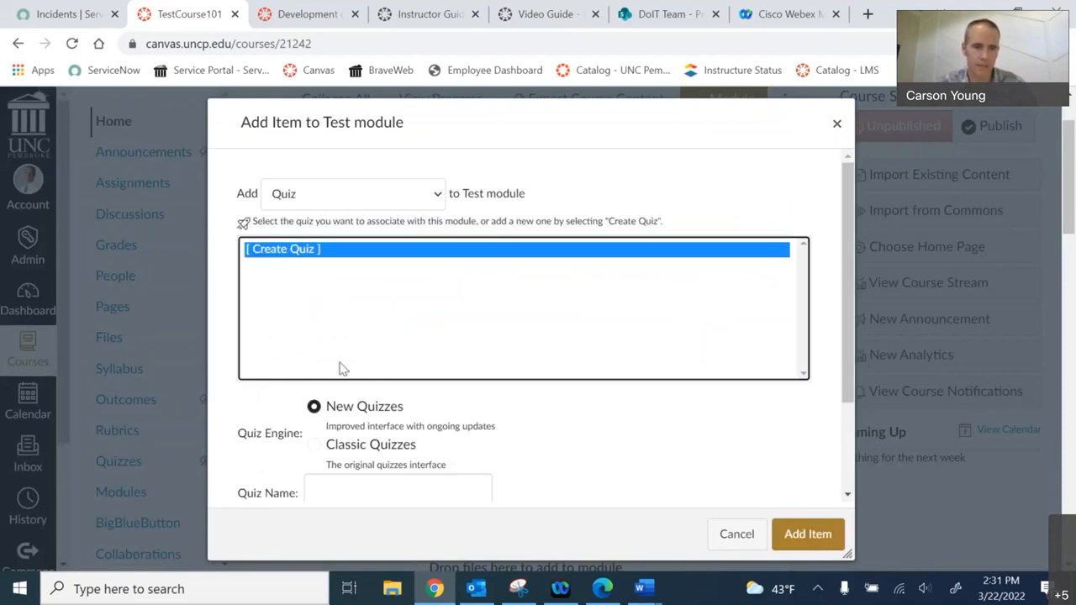
{"action": "left_click", "coordinate": [353, 493]}
{"action": "scroll", "coordinate": [434, 402], "scroll_direction": "down", "scroll_amount": 2}
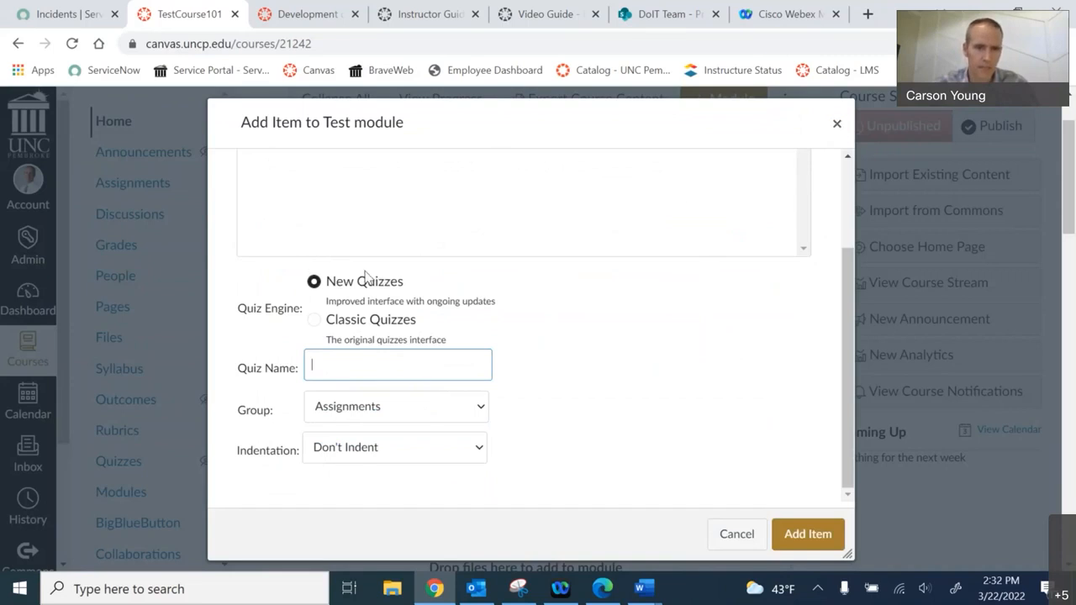
{"action": "left_click", "coordinate": [316, 322]}
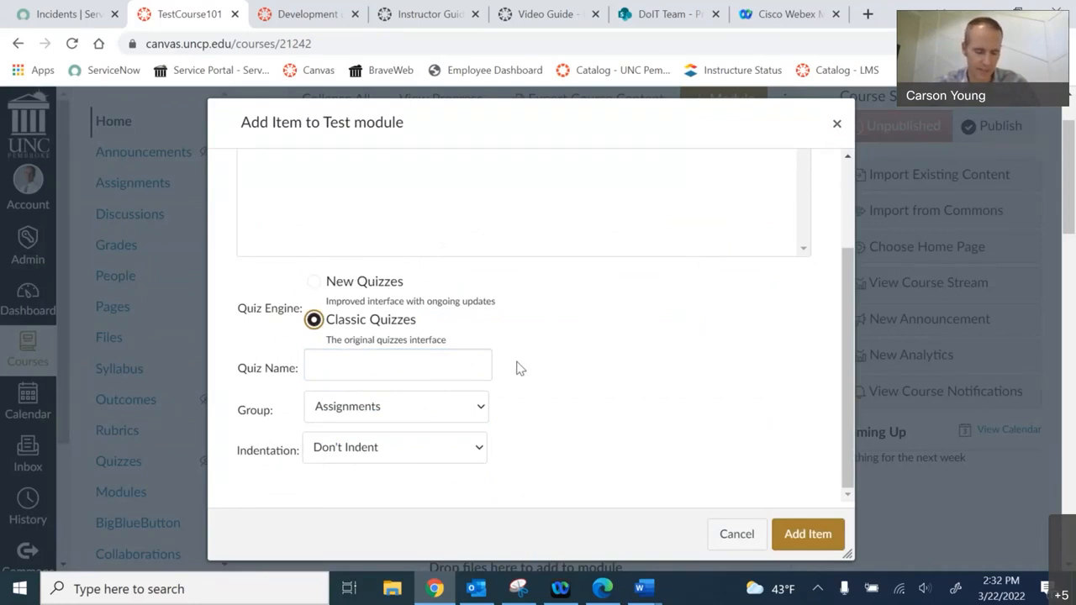
{"action": "left_click", "coordinate": [834, 124]}
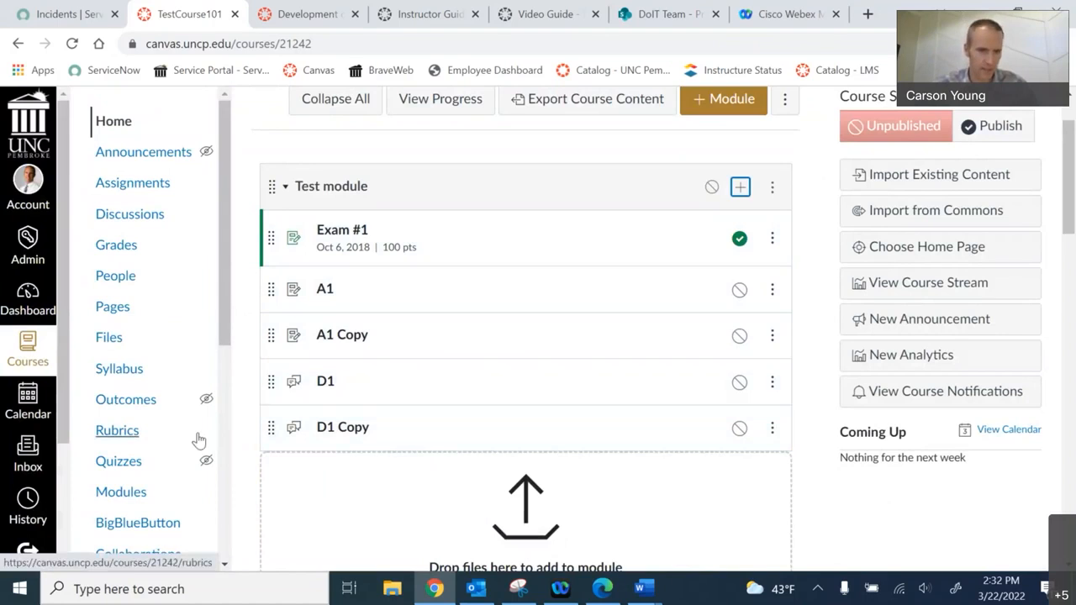
Open TestCourse101's settings and check the participation options in the course details
{"action": "scroll", "coordinate": [195, 443], "scroll_direction": "down", "scroll_amount": 5}
{"action": "left_click", "coordinate": [118, 495]}
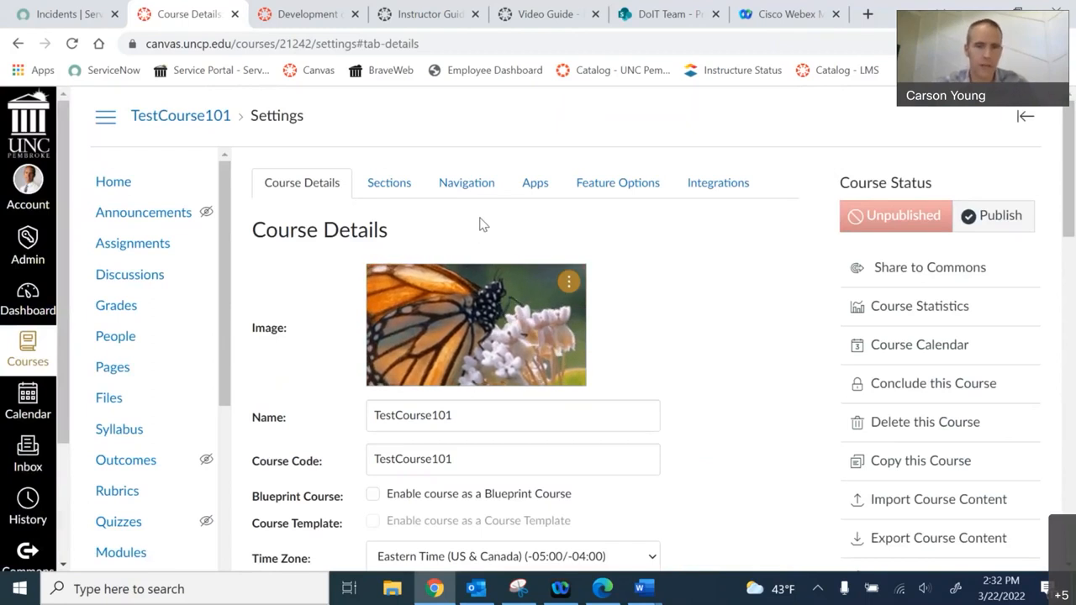
{"action": "scroll", "coordinate": [645, 266], "scroll_direction": "down", "scroll_amount": 3}
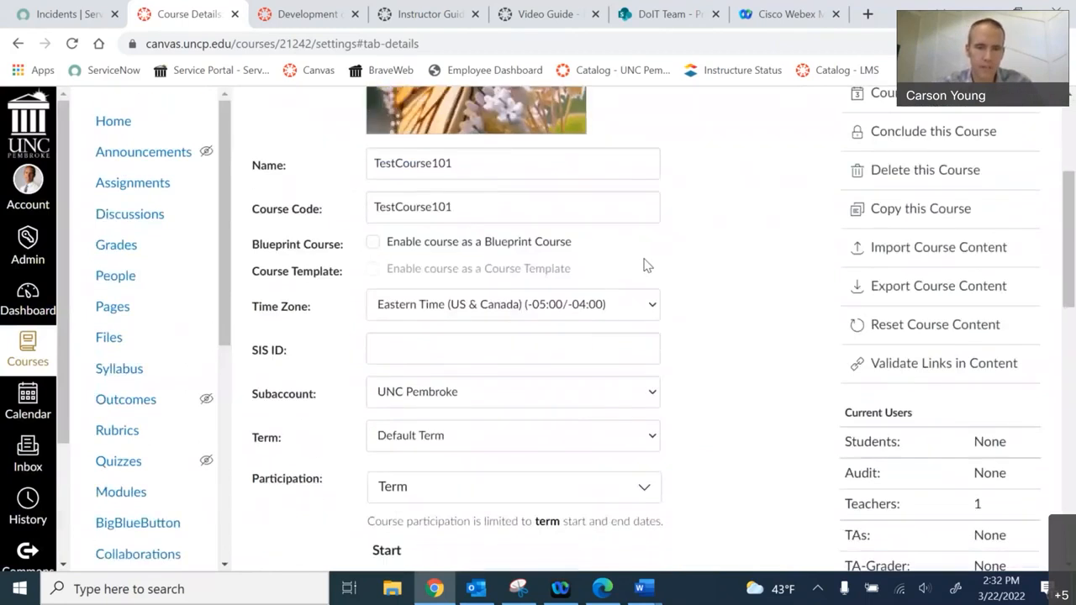
{"action": "scroll", "coordinate": [644, 266], "scroll_direction": "down", "scroll_amount": 3}
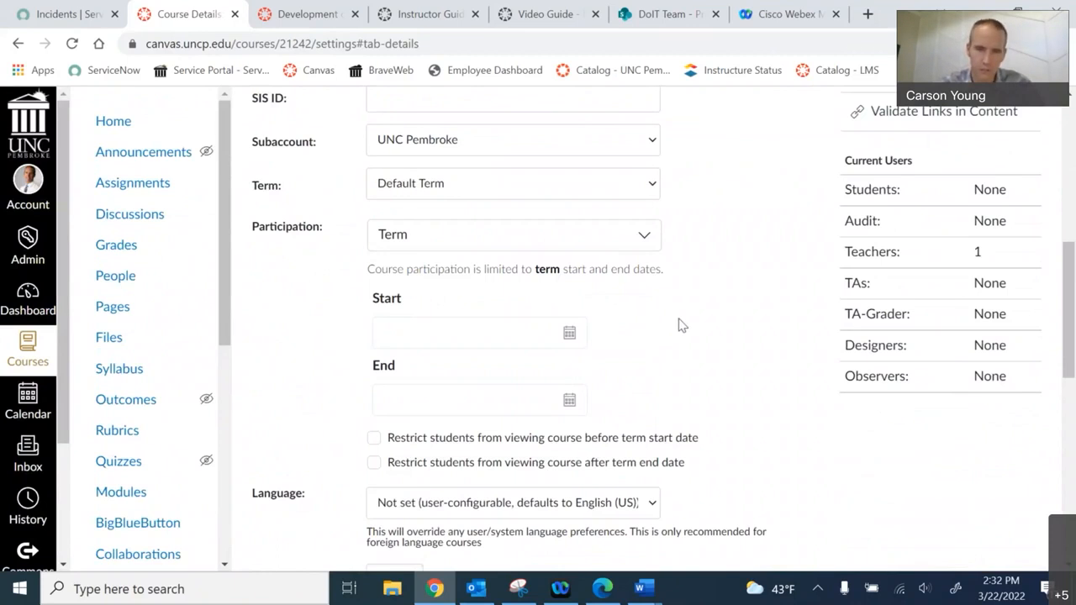
{"action": "scroll", "coordinate": [681, 325], "scroll_direction": "up", "scroll_amount": 1}
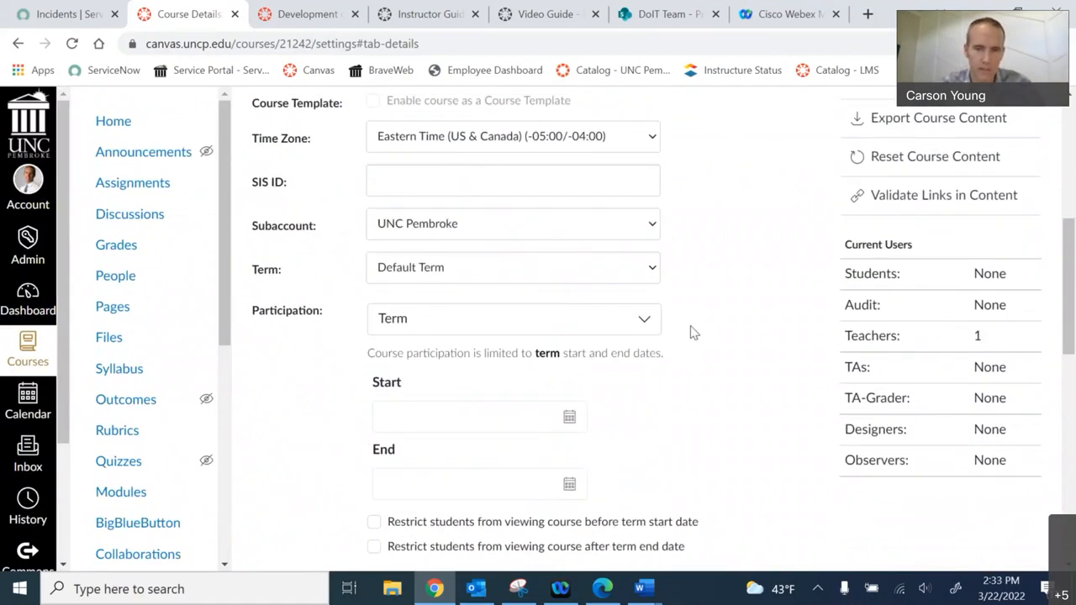
{"action": "left_click", "coordinate": [645, 323]}
{"action": "left_click", "coordinate": [644, 322]}
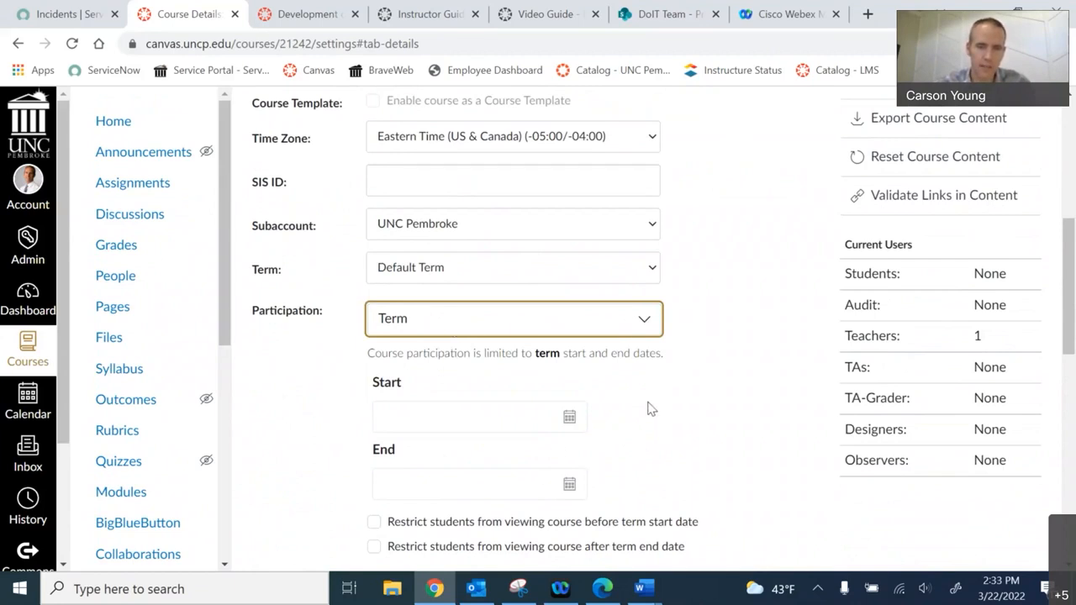
Switch the course participation from Term to Course and back to Term, twice
{"action": "scroll", "coordinate": [648, 408], "scroll_direction": "down", "scroll_amount": 2}
{"action": "left_click", "coordinate": [646, 152]}
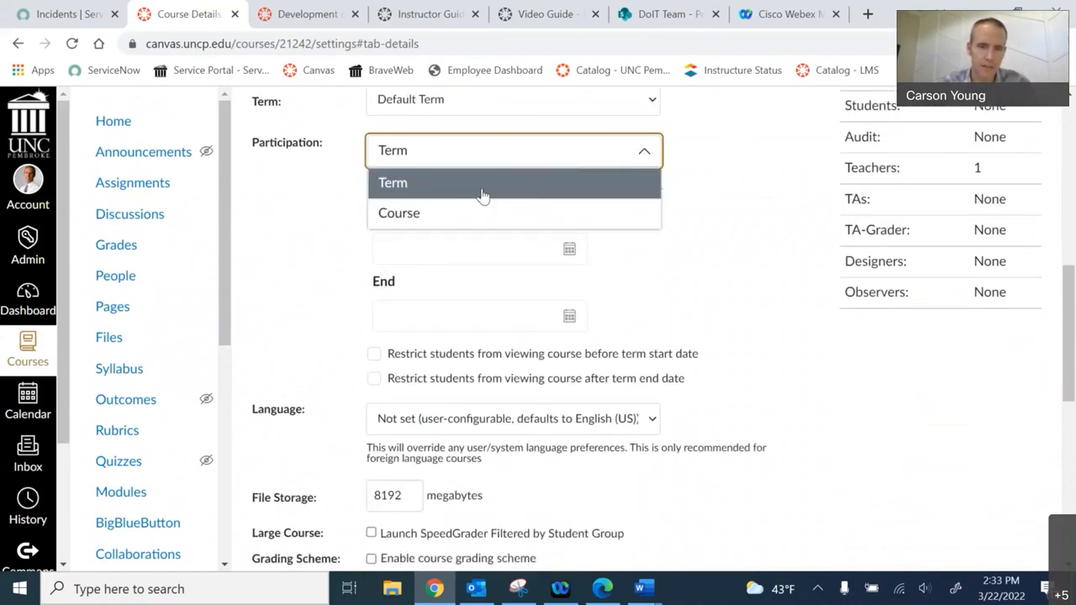
{"action": "left_click", "coordinate": [441, 214]}
{"action": "left_click", "coordinate": [644, 153]}
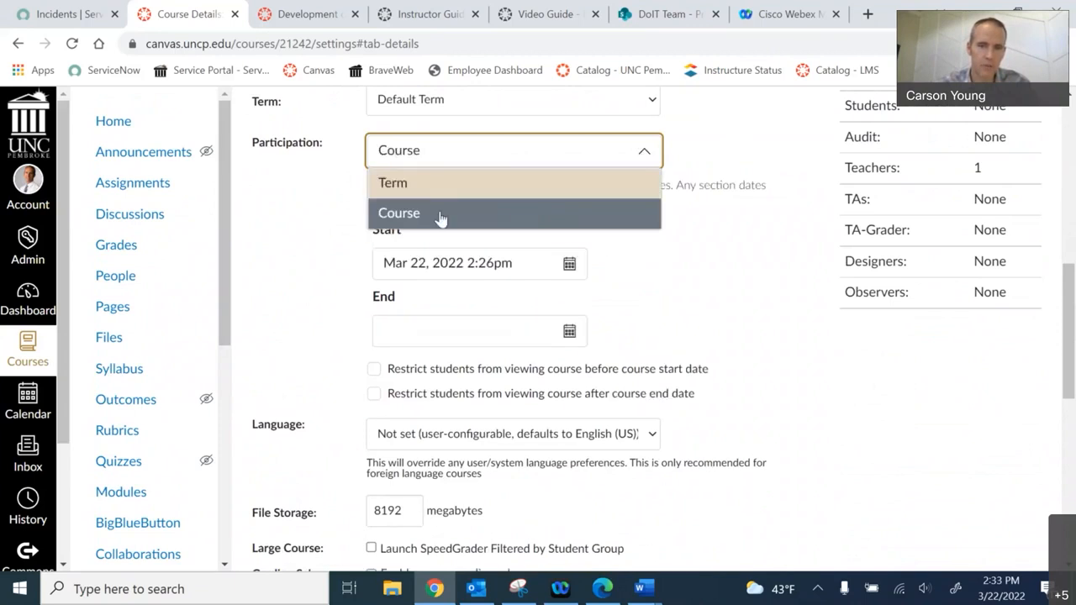
{"action": "left_click", "coordinate": [438, 182]}
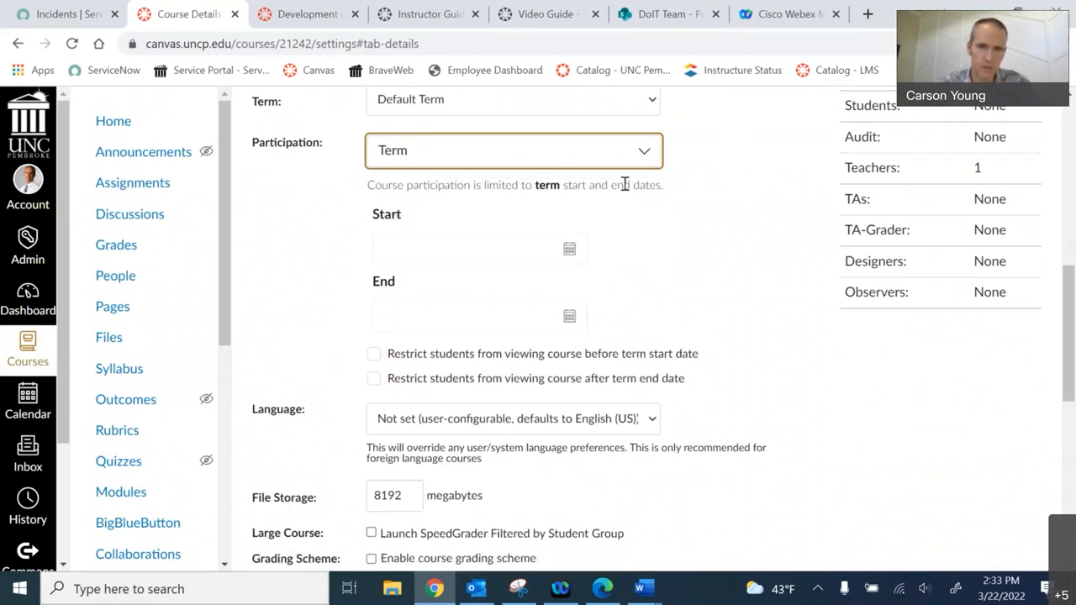
{"action": "left_click", "coordinate": [644, 156]}
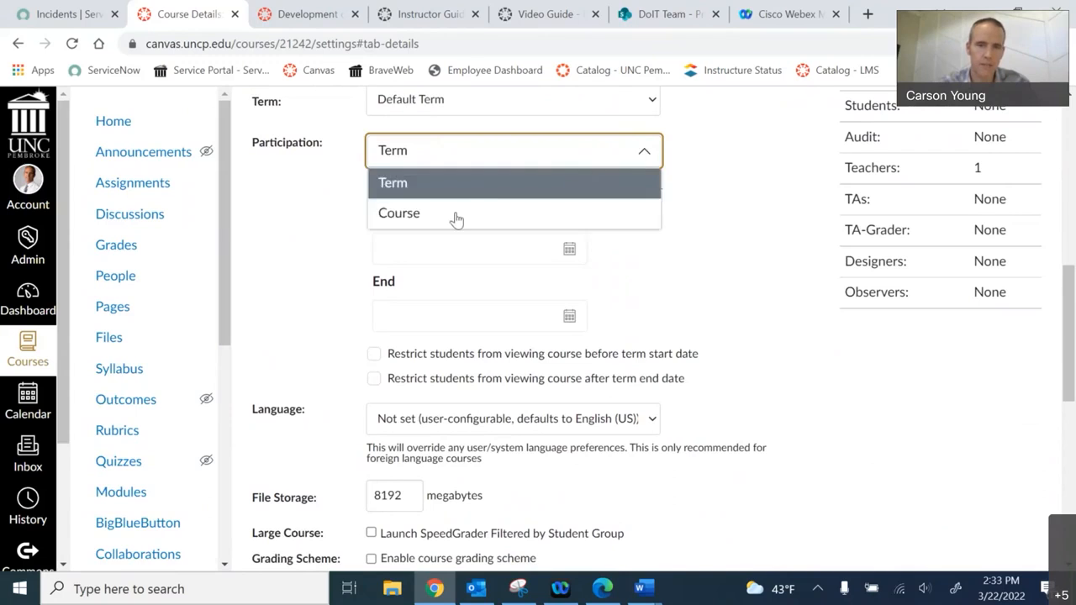
{"action": "left_click", "coordinate": [452, 214]}
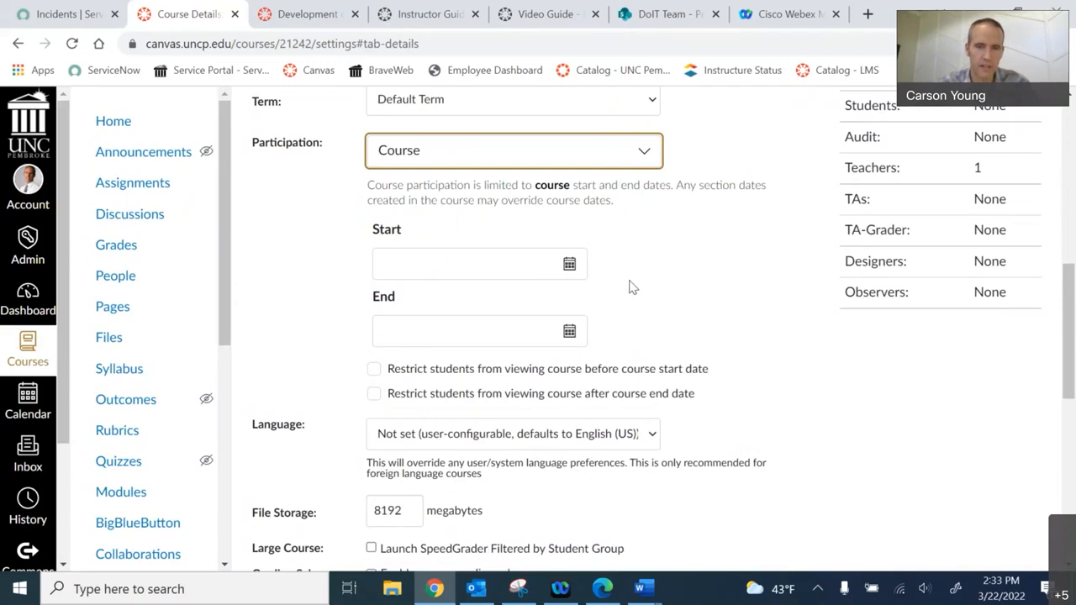
{"action": "left_click", "coordinate": [648, 152]}
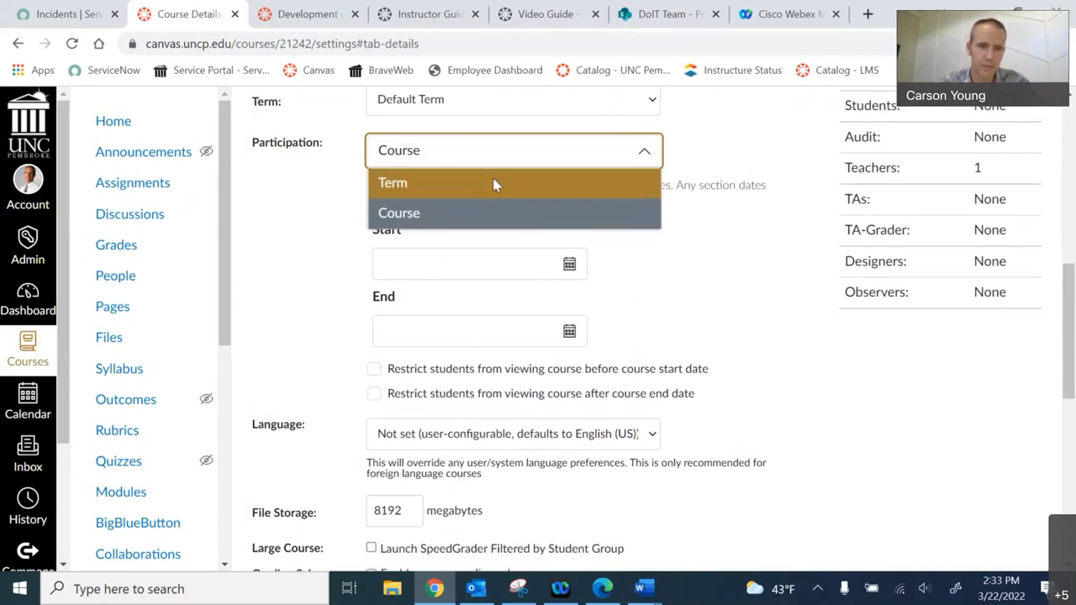
{"action": "left_click", "coordinate": [493, 181]}
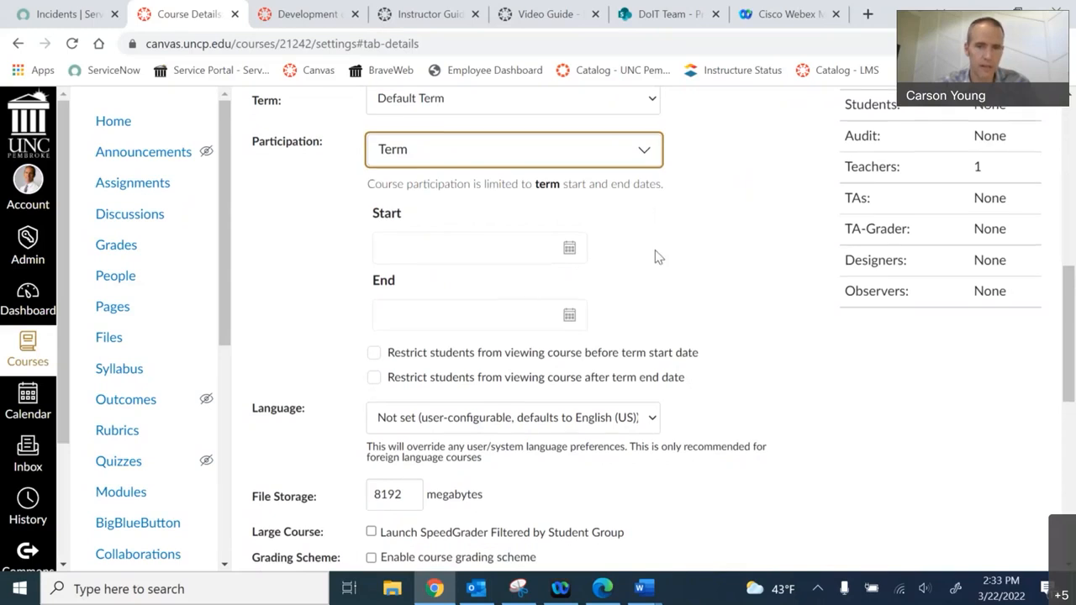
Enable both restrictions on students viewing the course before the term start date and after the term end date, and disable them again
{"action": "scroll", "coordinate": [650, 256], "scroll_direction": "down", "scroll_amount": 2}
{"action": "left_click", "coordinate": [373, 185]}
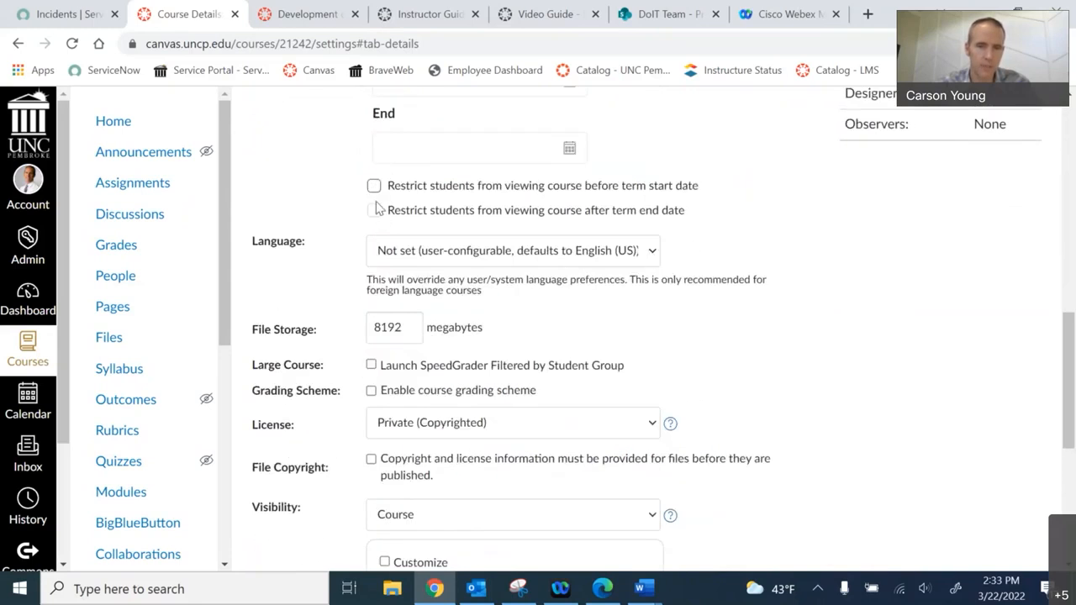
{"action": "left_click", "coordinate": [374, 212]}
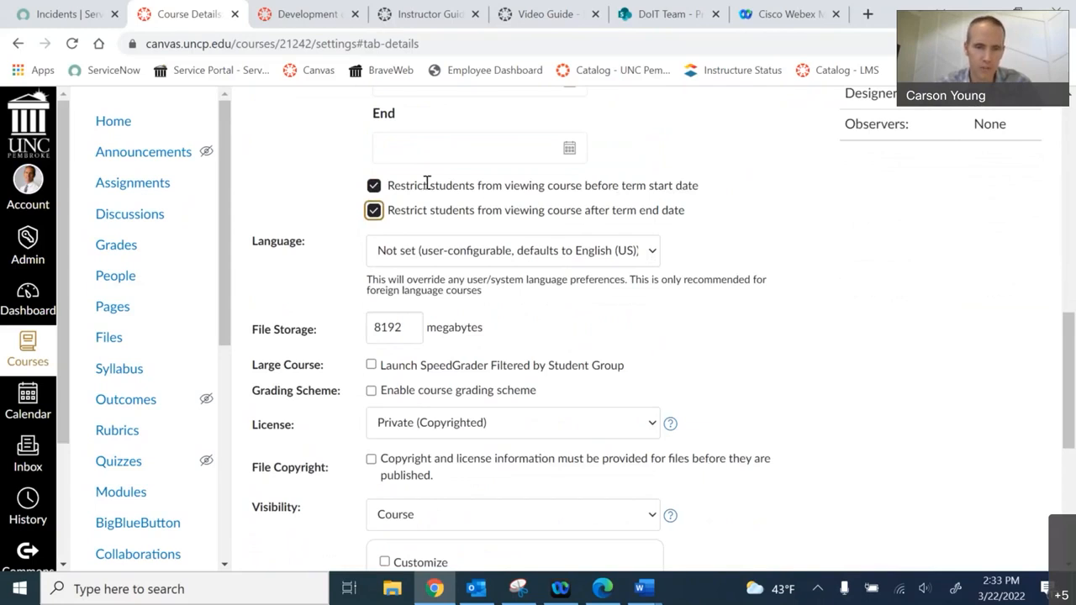
{"action": "left_click_drag", "start_coordinate": [698, 219], "coordinate": [536, 210]}
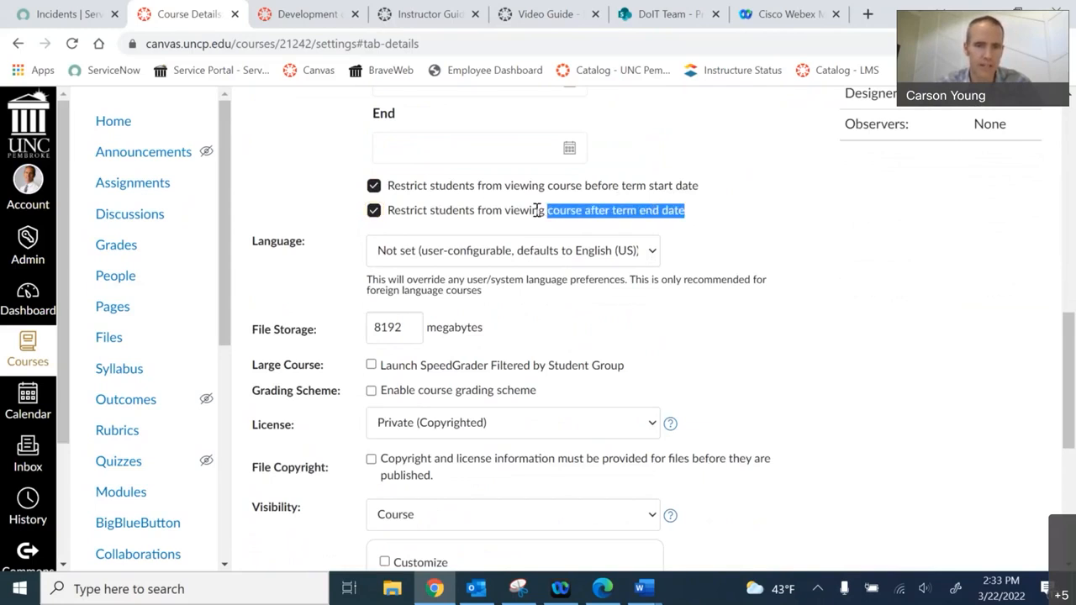
{"action": "left_click", "coordinate": [409, 209]}
{"action": "left_click", "coordinate": [373, 185]}
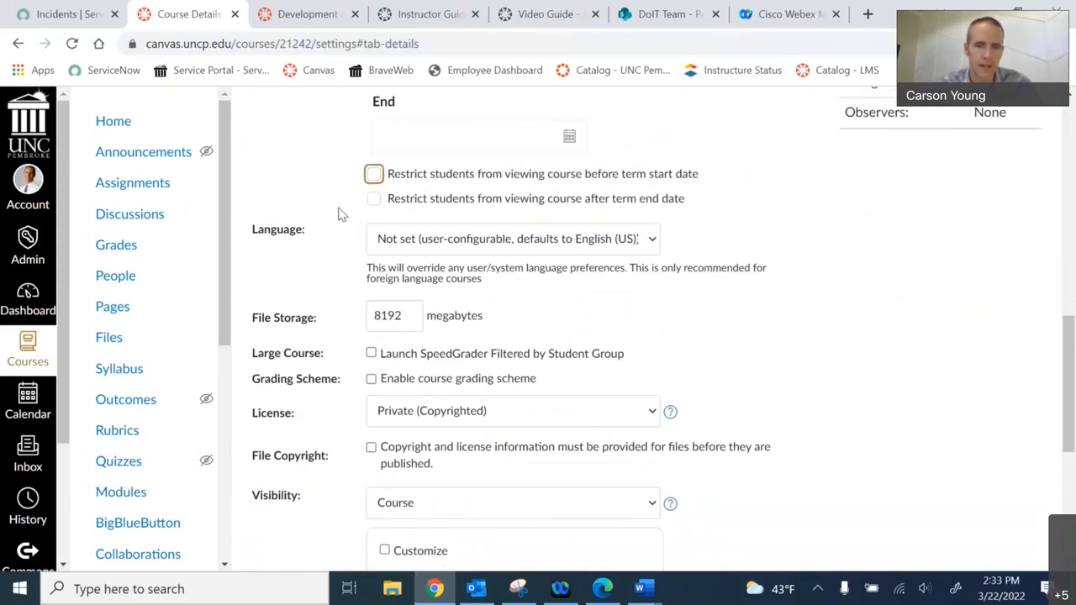
Review the remaining course details and the list of available subaccounts, without choosing another subaccount
{"action": "scroll", "coordinate": [341, 215], "scroll_direction": "down", "scroll_amount": 2}
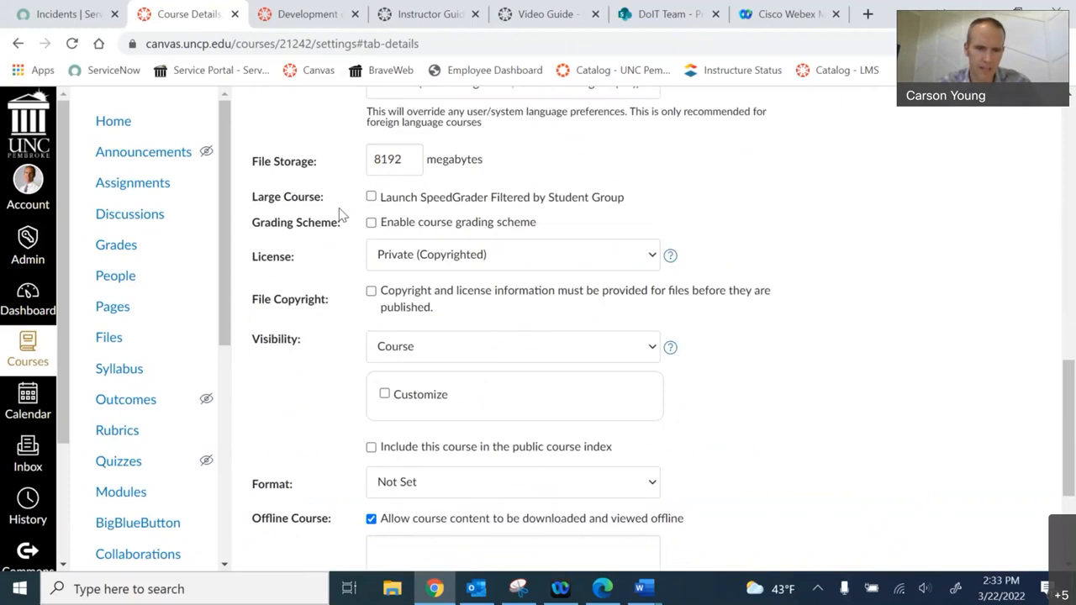
{"action": "scroll", "coordinate": [341, 215], "scroll_direction": "down", "scroll_amount": 3}
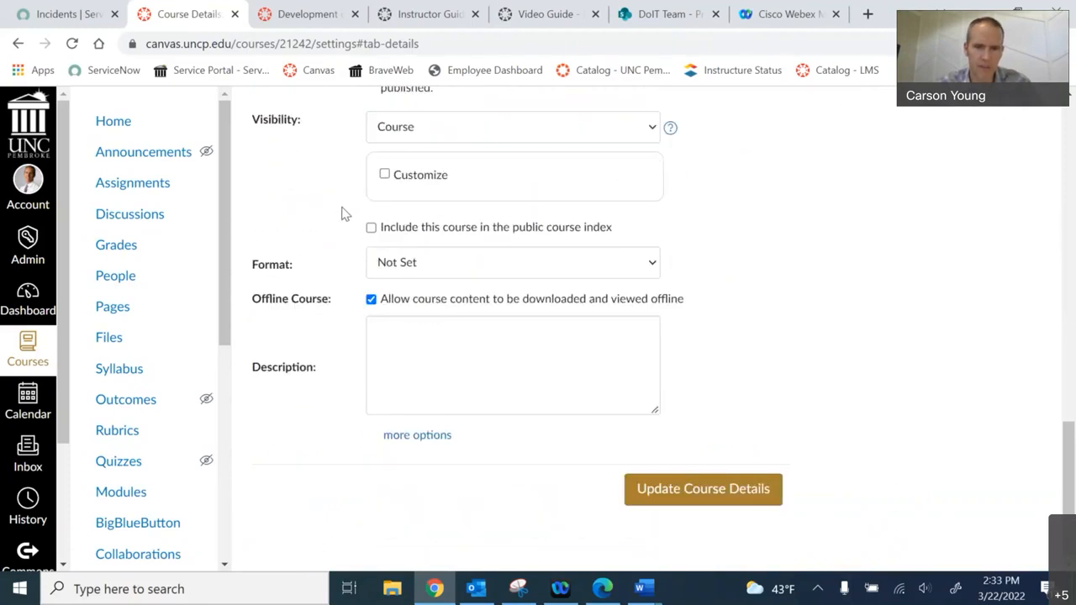
{"action": "scroll", "coordinate": [341, 214], "scroll_direction": "up", "scroll_amount": 8}
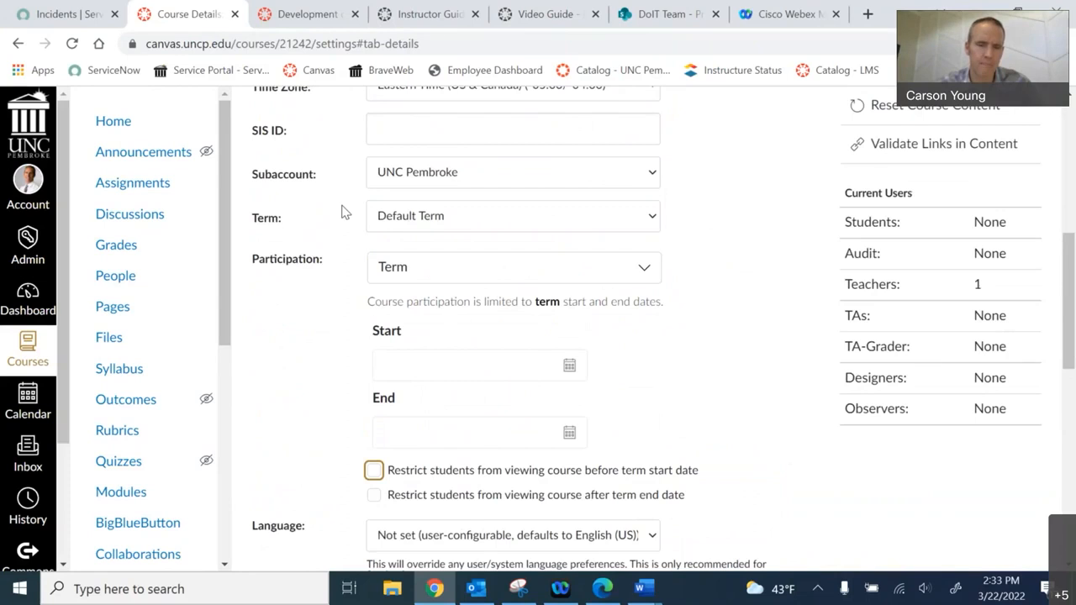
{"action": "scroll", "coordinate": [730, 280], "scroll_direction": "up", "scroll_amount": 1}
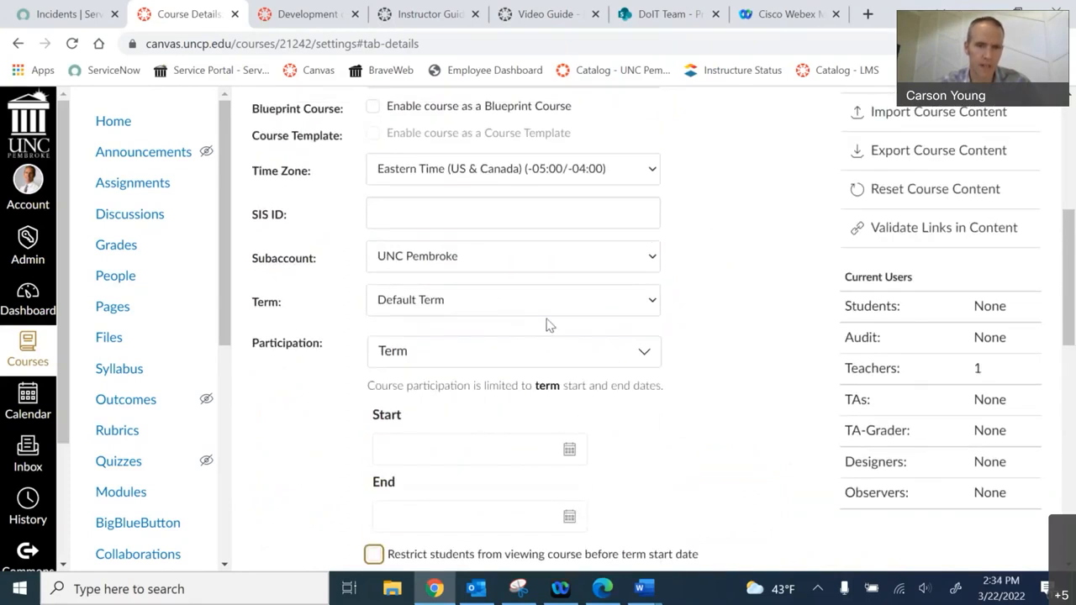
{"action": "left_click", "coordinate": [655, 261]}
{"action": "scroll", "coordinate": [583, 348], "scroll_direction": "down", "scroll_amount": 2}
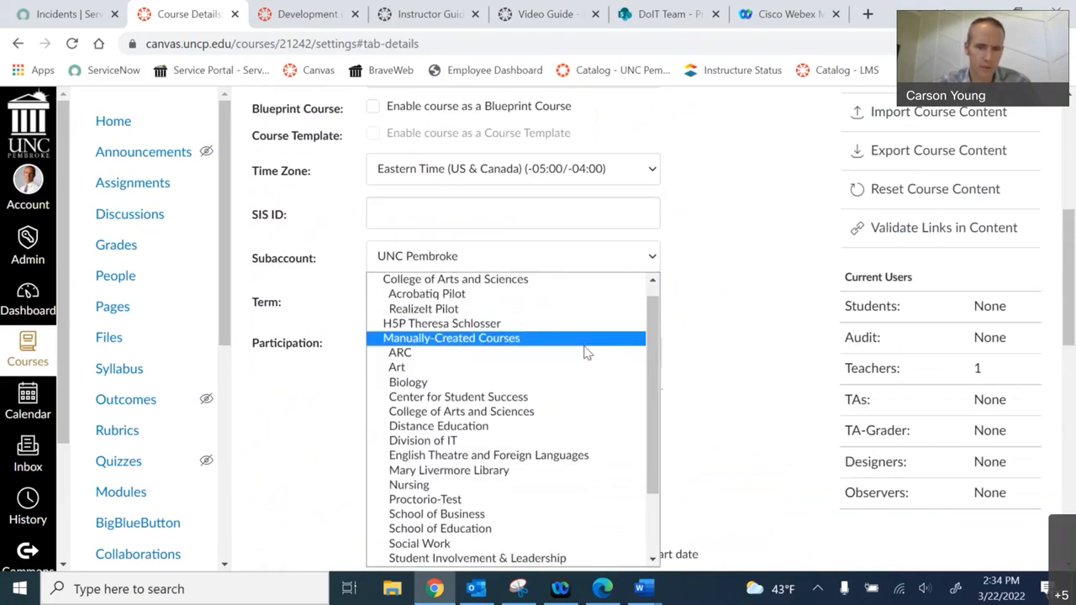
{"action": "left_click", "coordinate": [714, 259]}
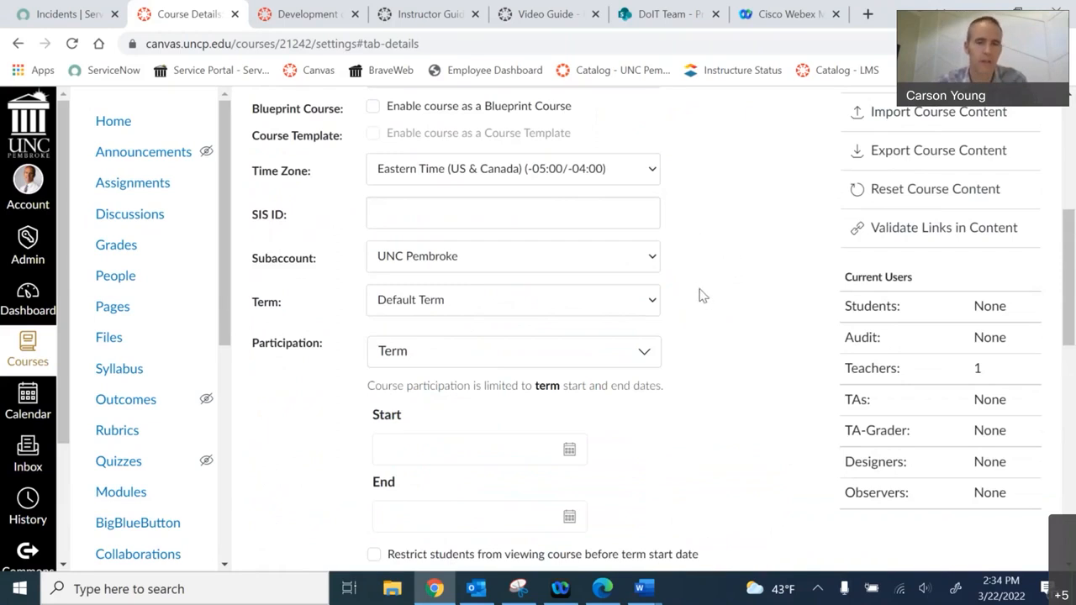
Set the course term to 2023 Summer I
{"action": "left_click", "coordinate": [653, 303]}
{"action": "left_click", "coordinate": [662, 278]}
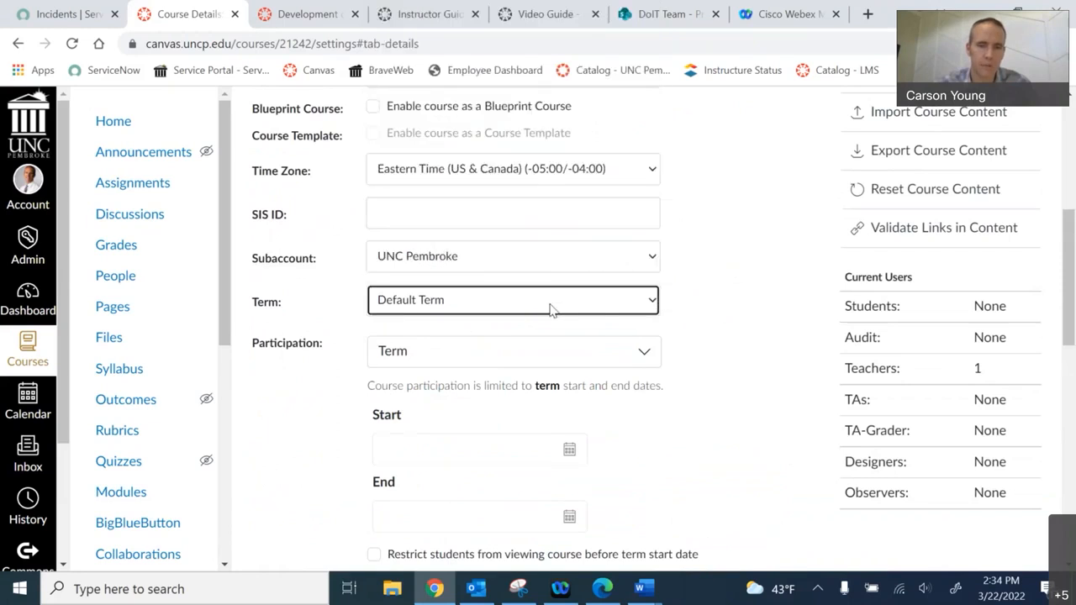
{"action": "left_click", "coordinate": [652, 257]}
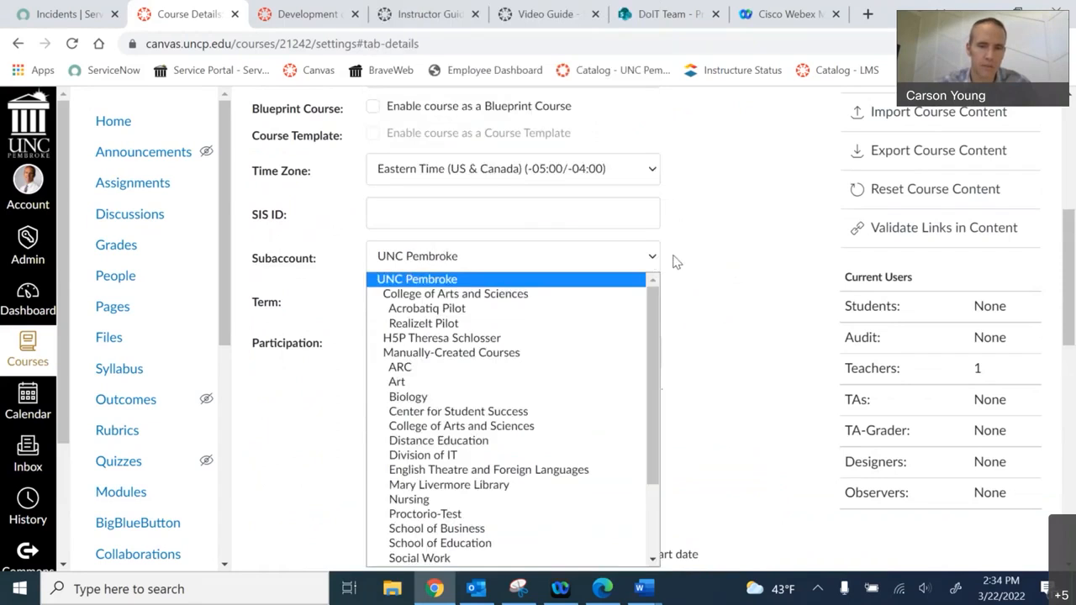
{"action": "left_click", "coordinate": [643, 302]}
{"action": "left_click", "coordinate": [644, 303]}
{"action": "scroll", "coordinate": [461, 155], "scroll_direction": "down", "scroll_amount": 1}
{"action": "scroll", "coordinate": [460, 168], "scroll_direction": "down", "scroll_amount": 3}
{"action": "left_click", "coordinate": [424, 261]}
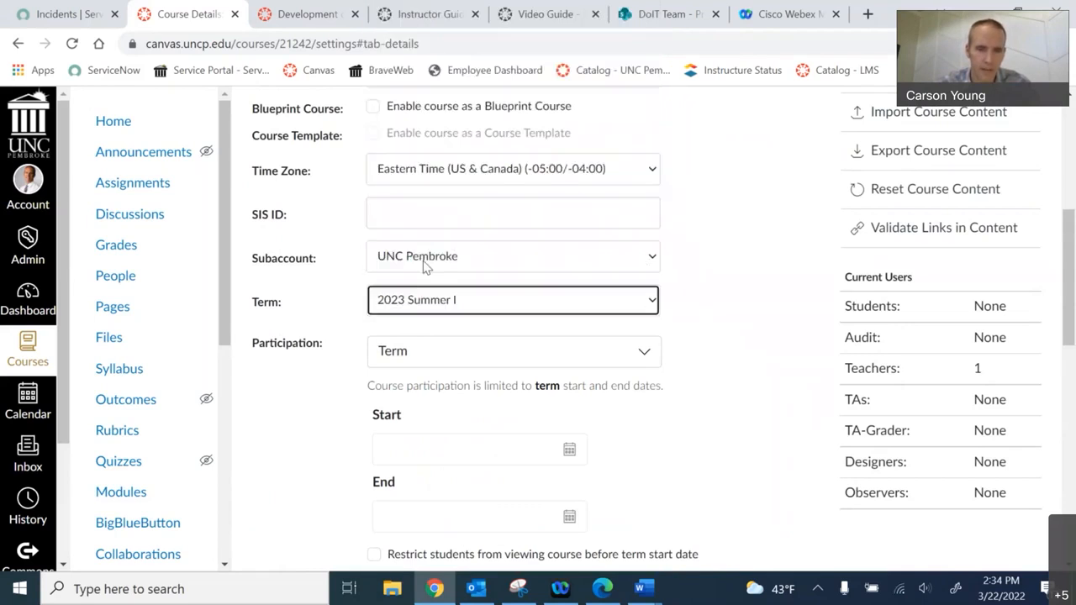
{"action": "left_click", "coordinate": [681, 264]}
Highlight the course name in the course details, and return to the course home page without saving the changes
{"action": "scroll", "coordinate": [696, 269], "scroll_direction": "up", "scroll_amount": 2}
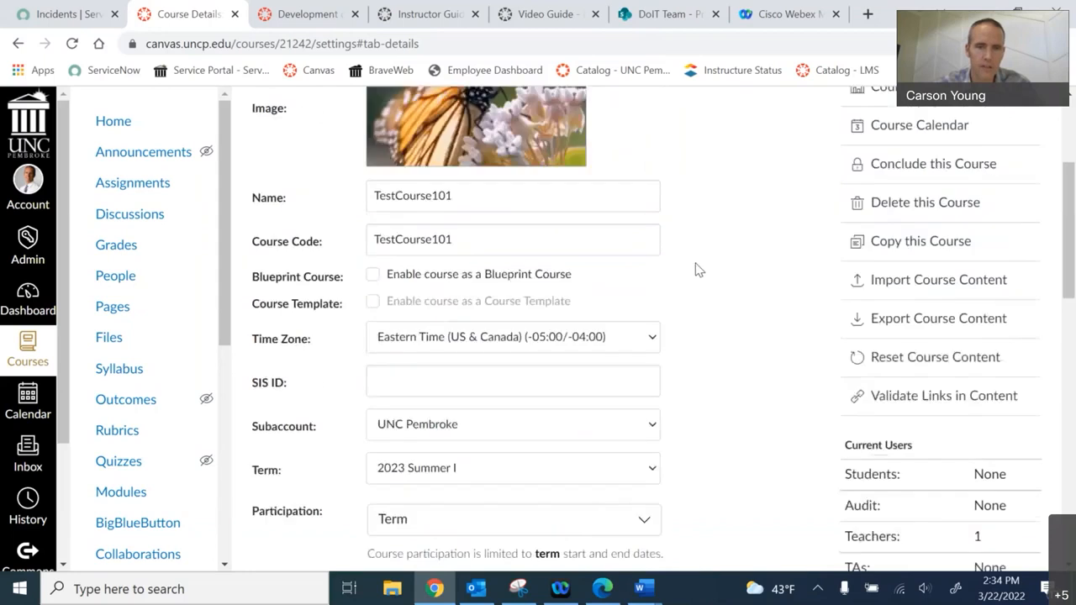
{"action": "scroll", "coordinate": [697, 265], "scroll_direction": "up", "scroll_amount": 2}
{"action": "scroll", "coordinate": [473, 408], "scroll_direction": "down", "scroll_amount": 2}
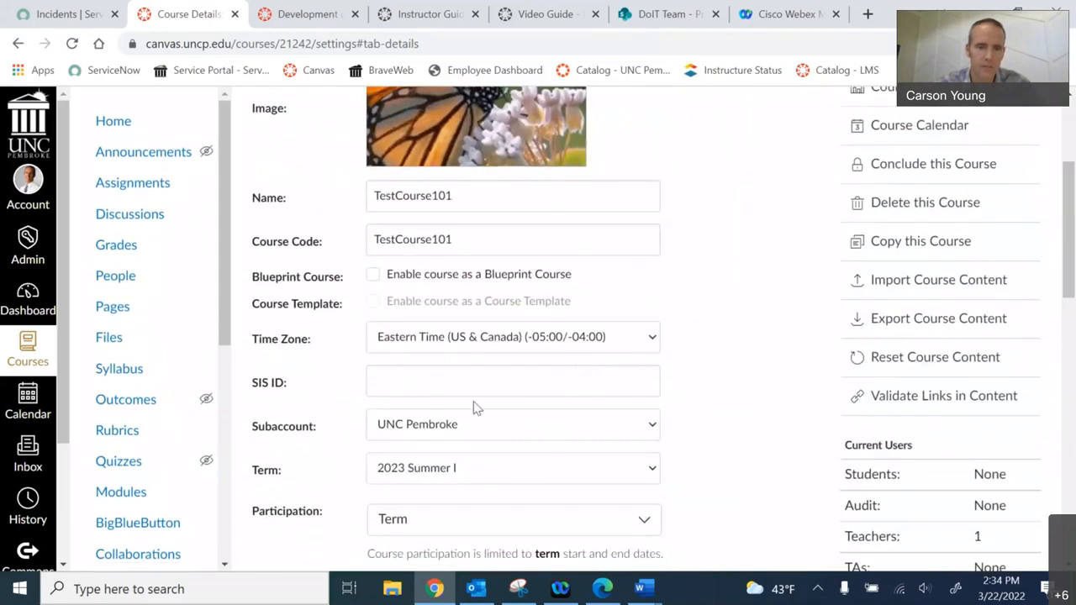
{"action": "left_click_drag", "start_coordinate": [458, 197], "coordinate": [346, 196]}
{"action": "scroll", "coordinate": [445, 337], "scroll_direction": "up", "scroll_amount": 2}
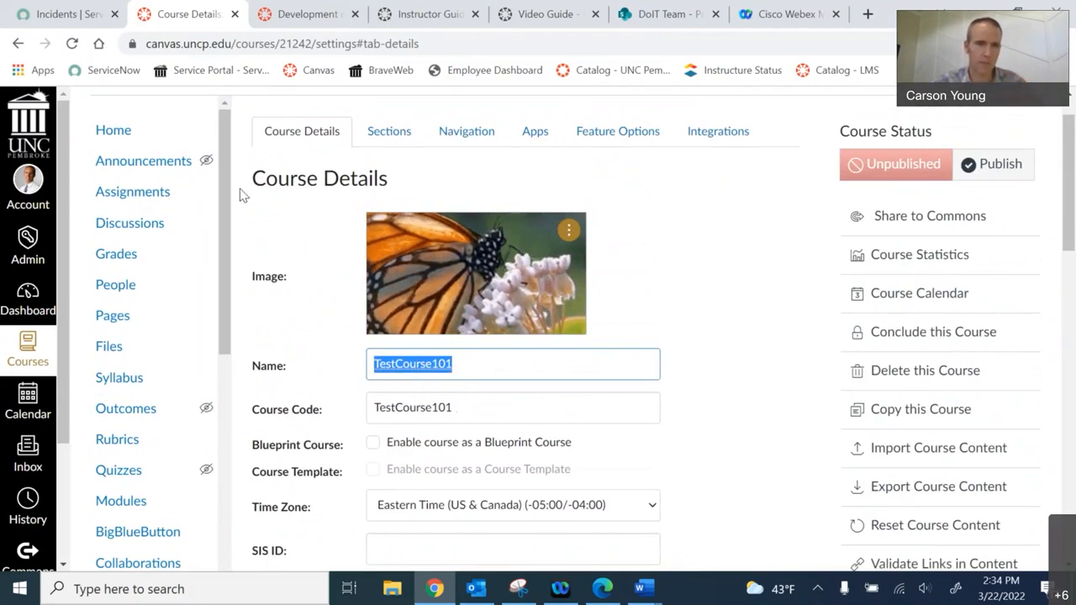
{"action": "left_click", "coordinate": [124, 130]}
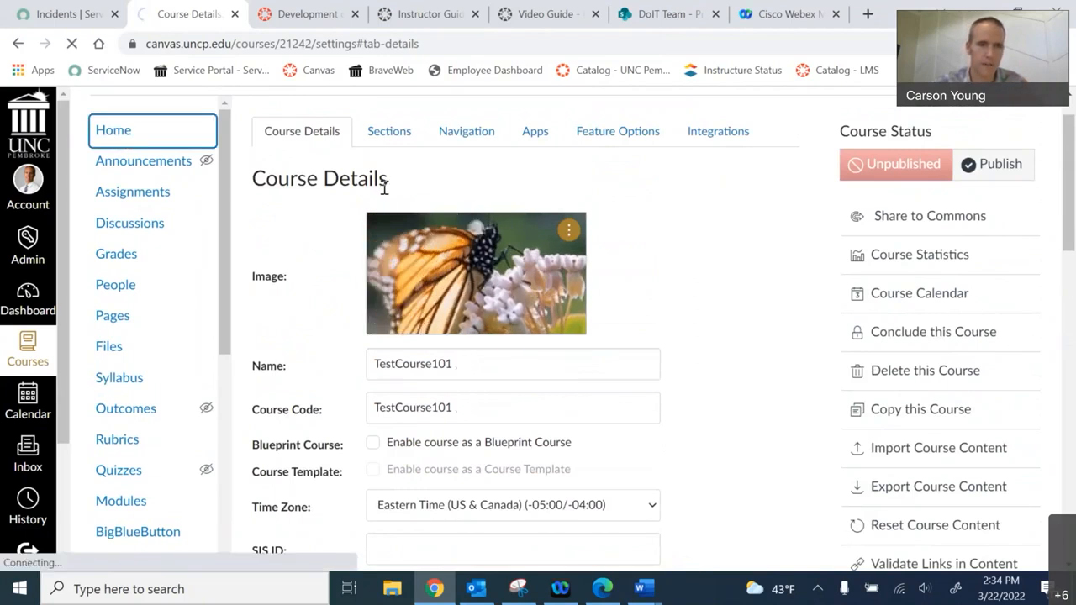